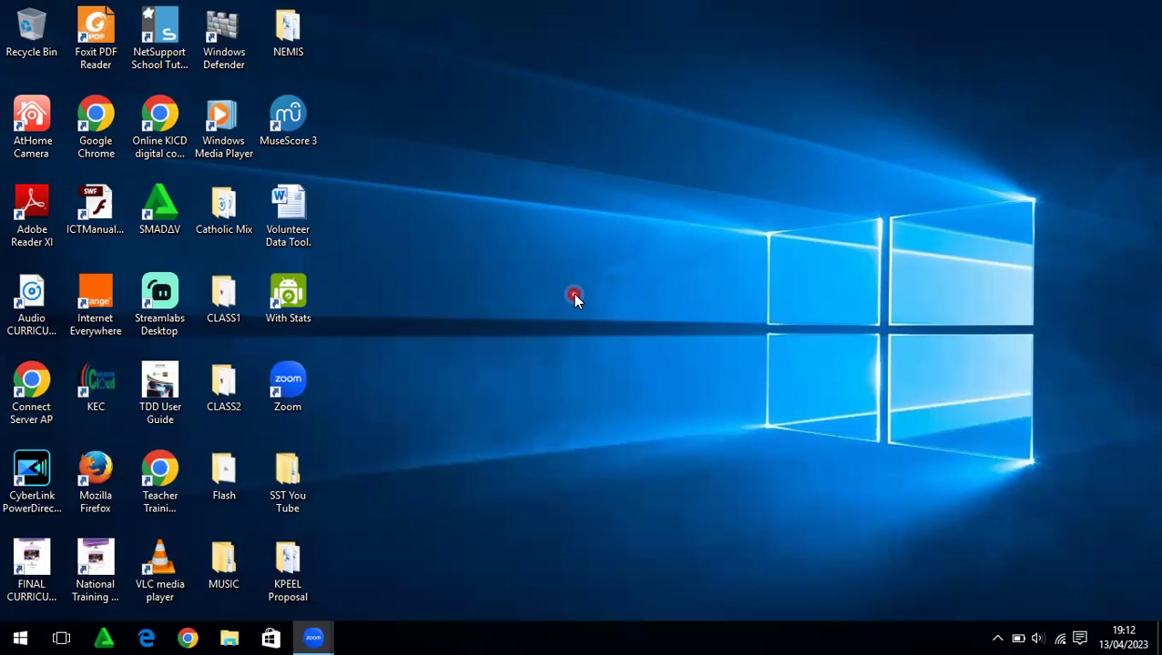
# Create a new Microsoft Excel Worksheet file on the desktop
pyautogui.rightClick(575, 296)
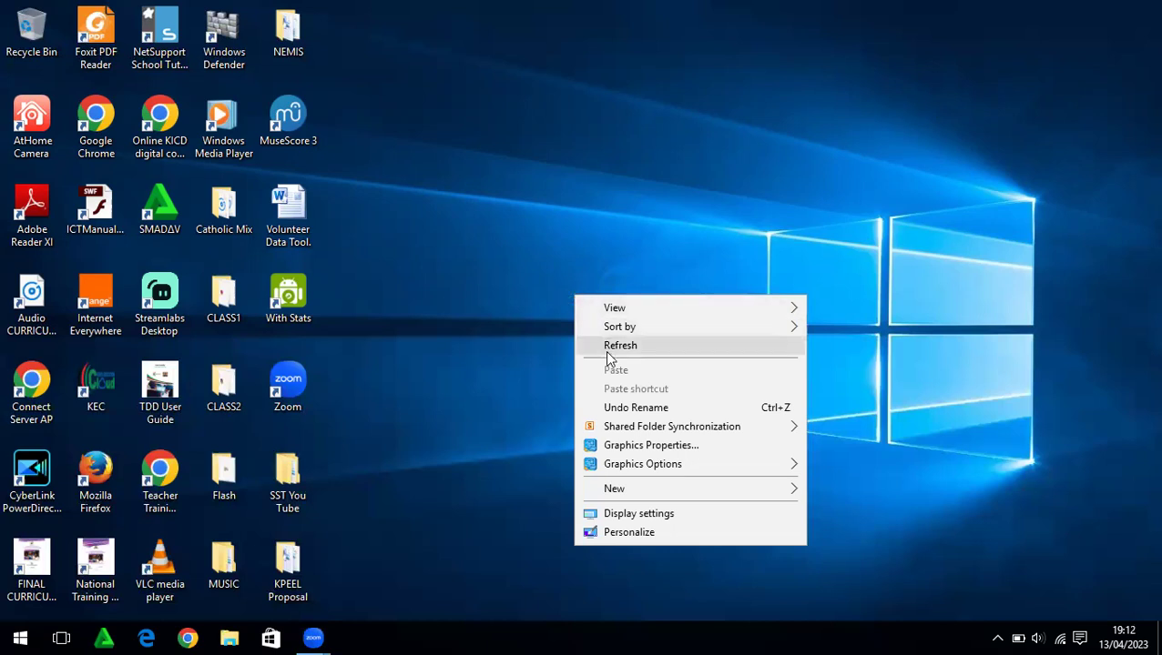
pyautogui.moveTo(616, 491)
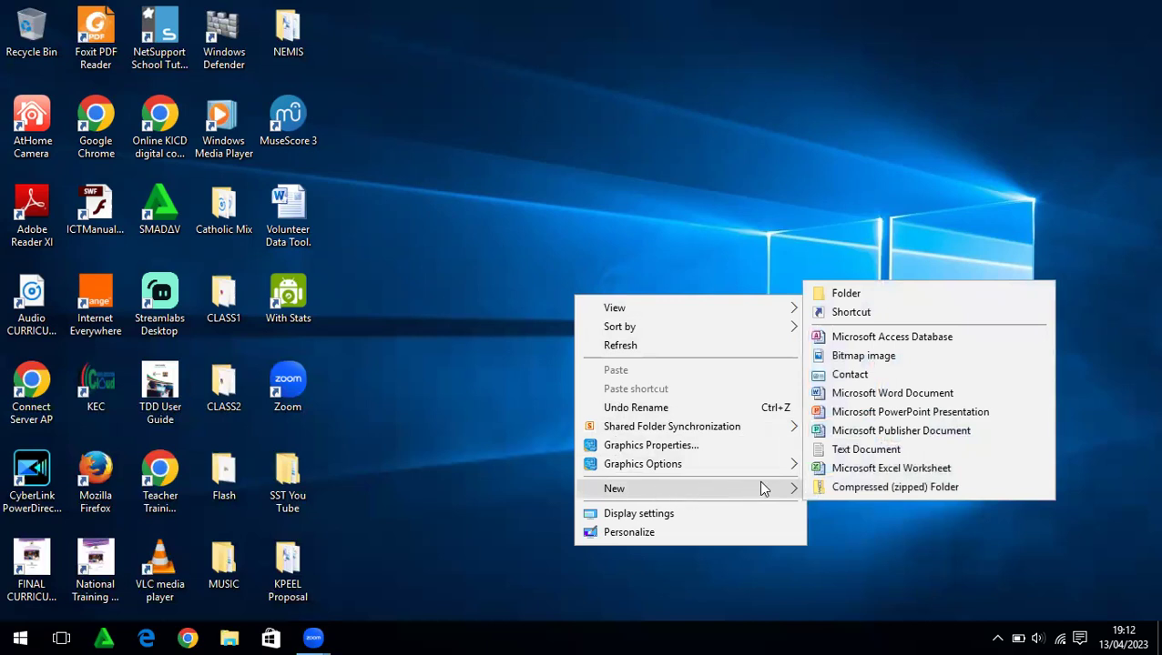
pyautogui.click(848, 470)
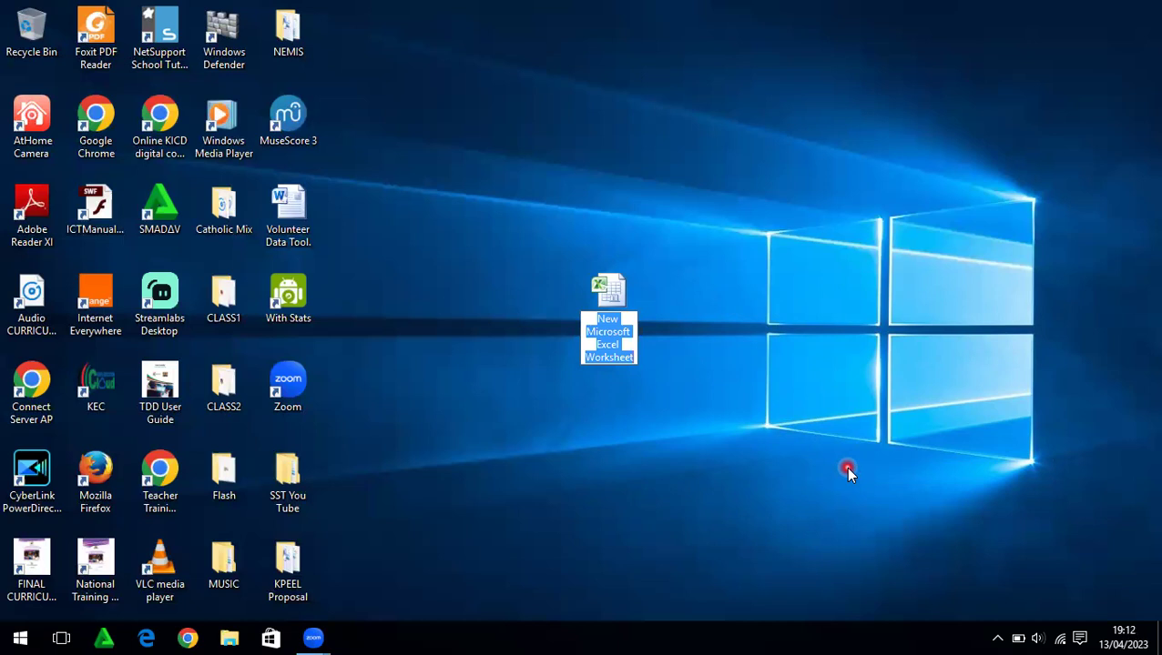
# Name the new desktop file 'Grade 4 Scoresheet'
pyautogui.press('BackSpace')
pyautogui.write('G')
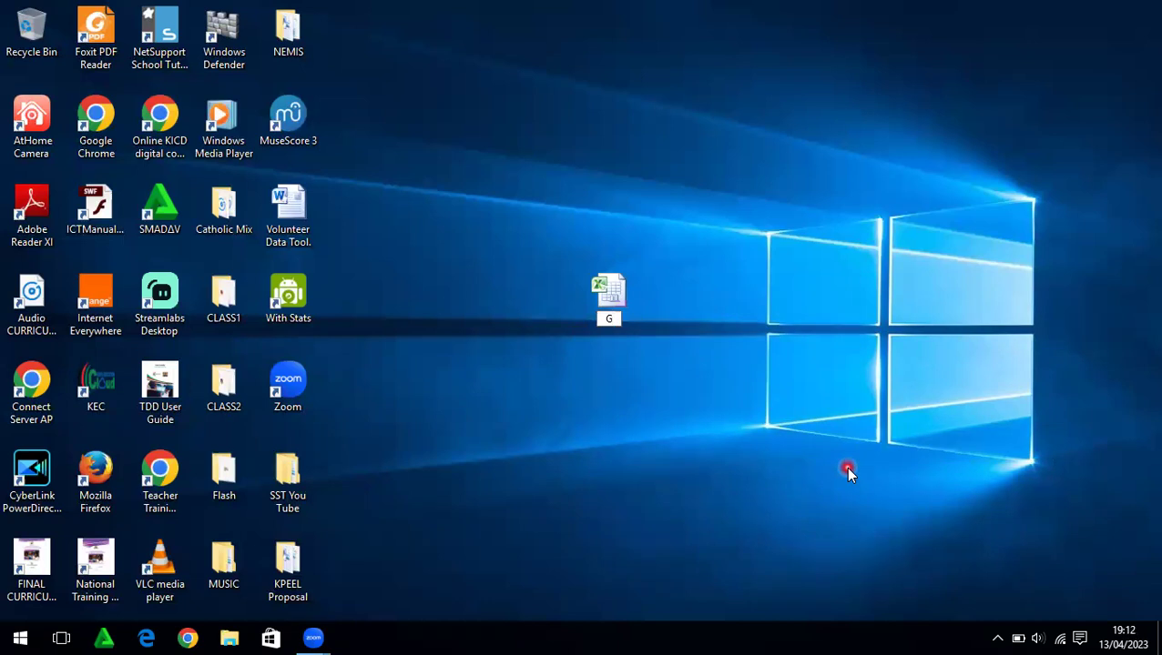
pyautogui.write('rade 4 Marklist')
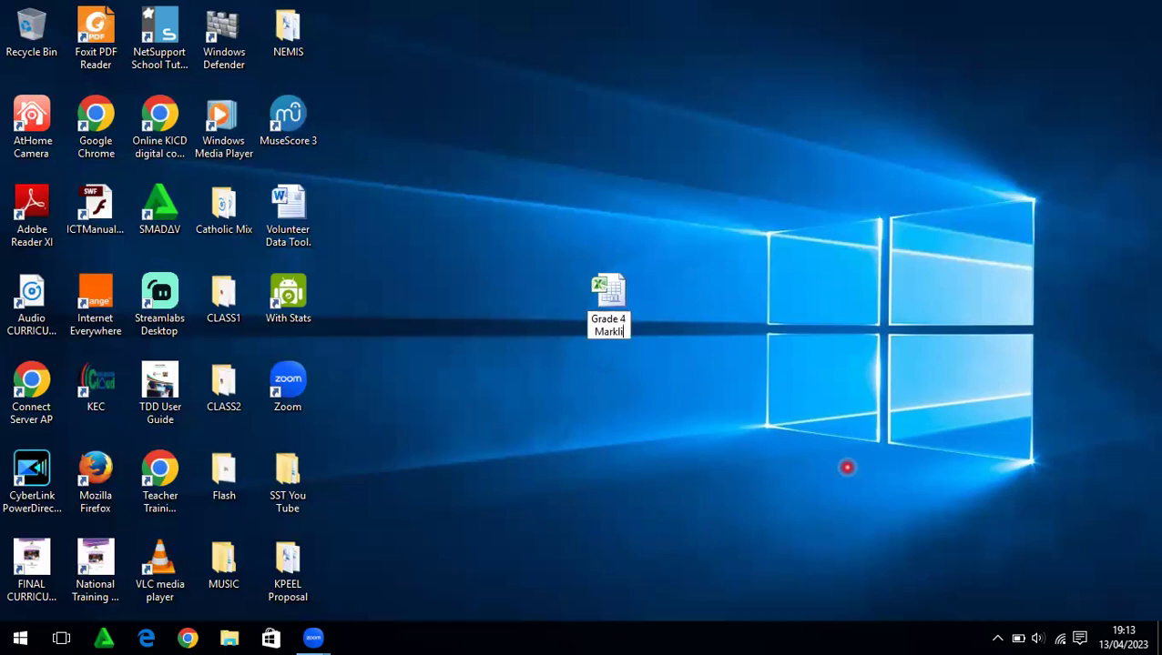
pyautogui.press('Return')
pyautogui.press('BackSpace')
pyautogui.press('BackSpace')
pyautogui.press('BackSpace')
pyautogui.press('BackSpace')
pyautogui.press('BackSpace')
pyautogui.press('BackSpace')
pyautogui.press('BackSpace')
pyautogui.press('BackSpace')
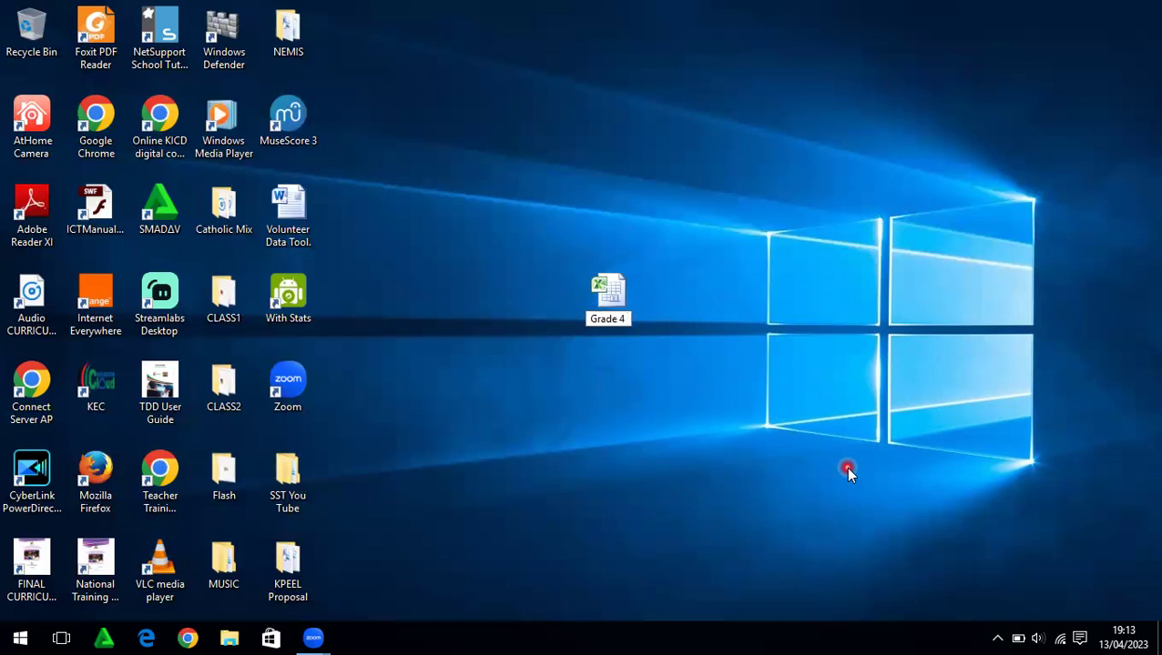
pyautogui.write('Score')
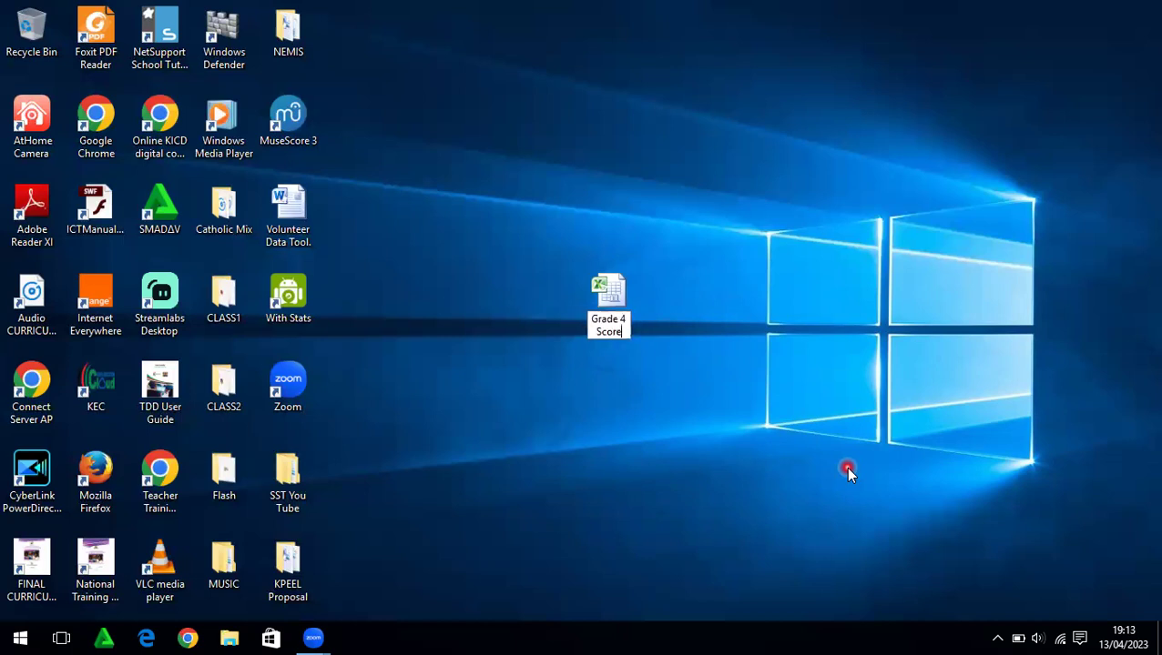
pyautogui.write('sheet')
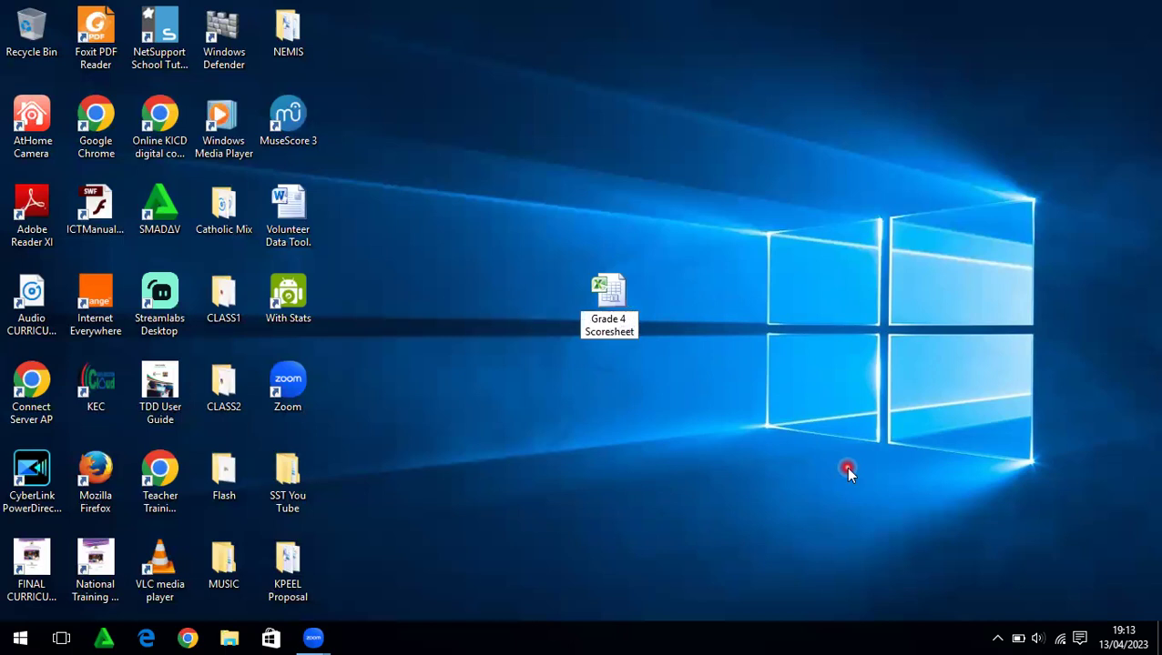
pyautogui.press('Return')
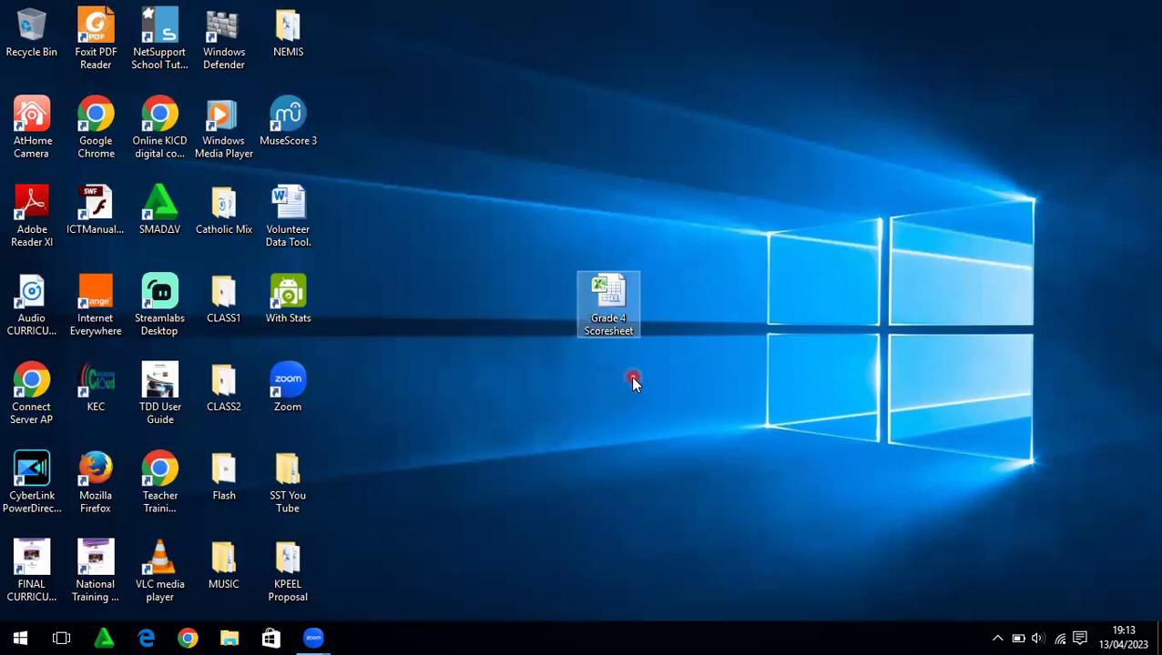
# Open Grade 4 Scoresheet in Excel and close the Office Activation Wizard
pyautogui.doubleClick(607, 289)
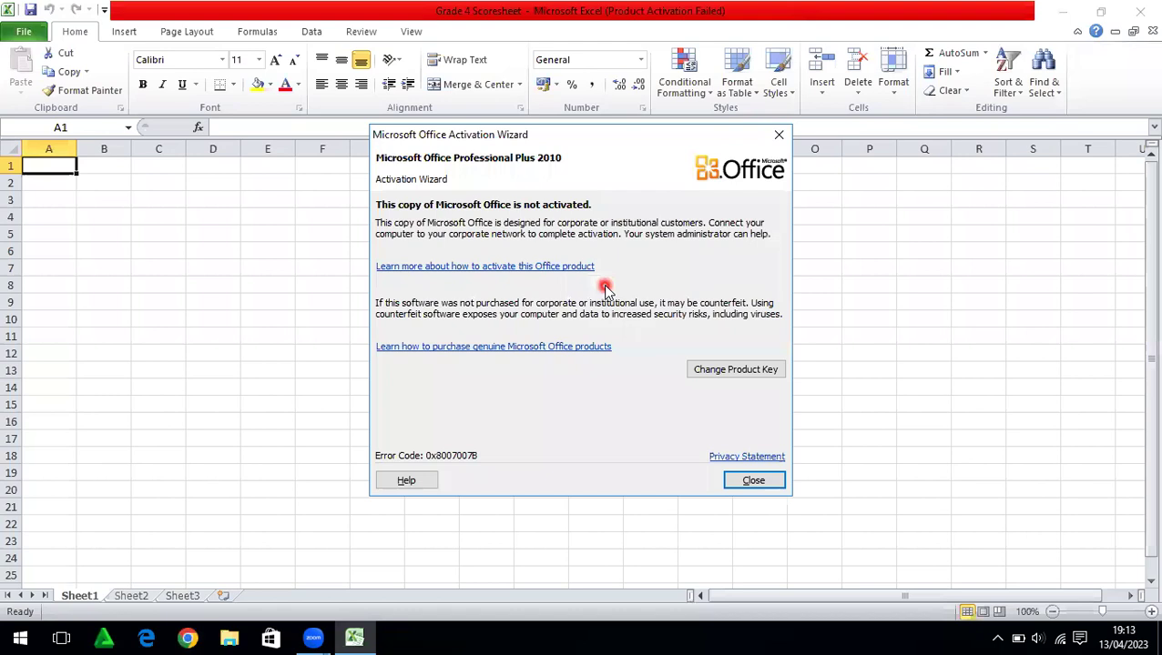
pyautogui.click(776, 138)
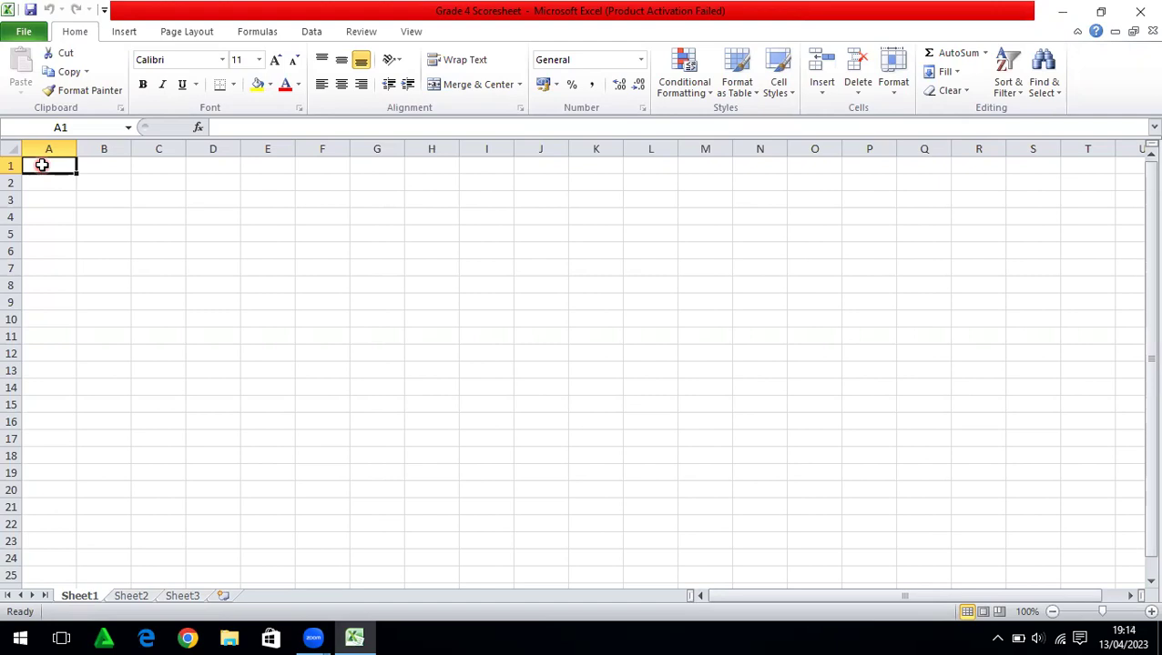
# Enter the headings 'No.' in A1 and 'Name of Learner' in B1
pyautogui.doubleClick(42, 165)
pyautogui.write('No.')
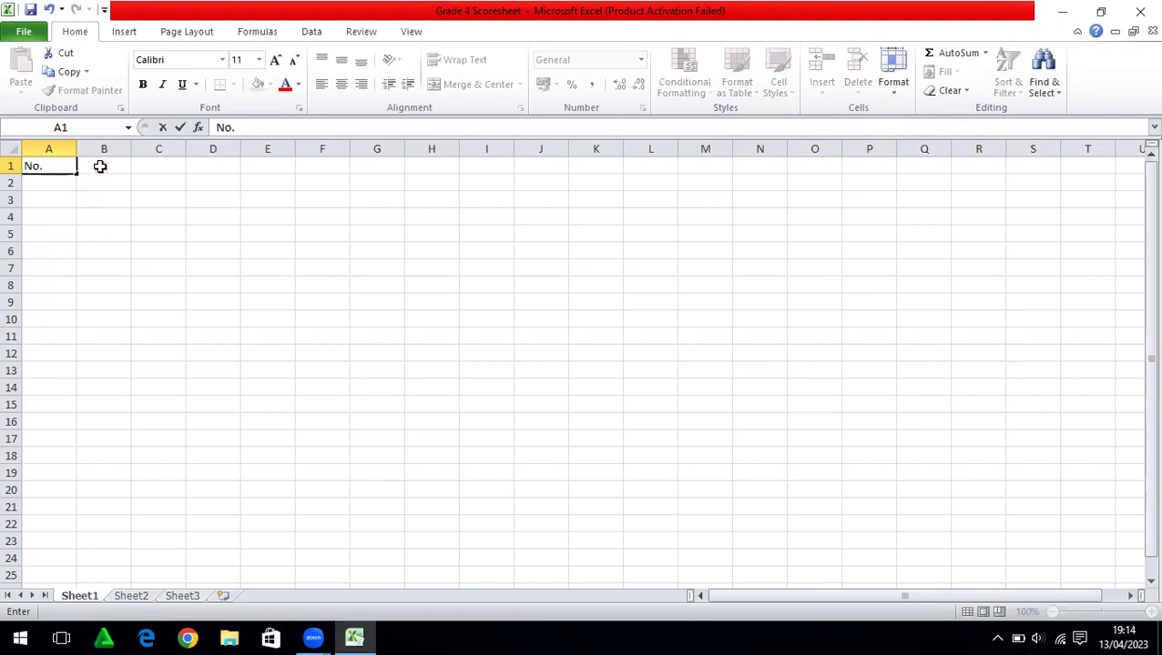
pyautogui.click(101, 166)
pyautogui.write('Name')
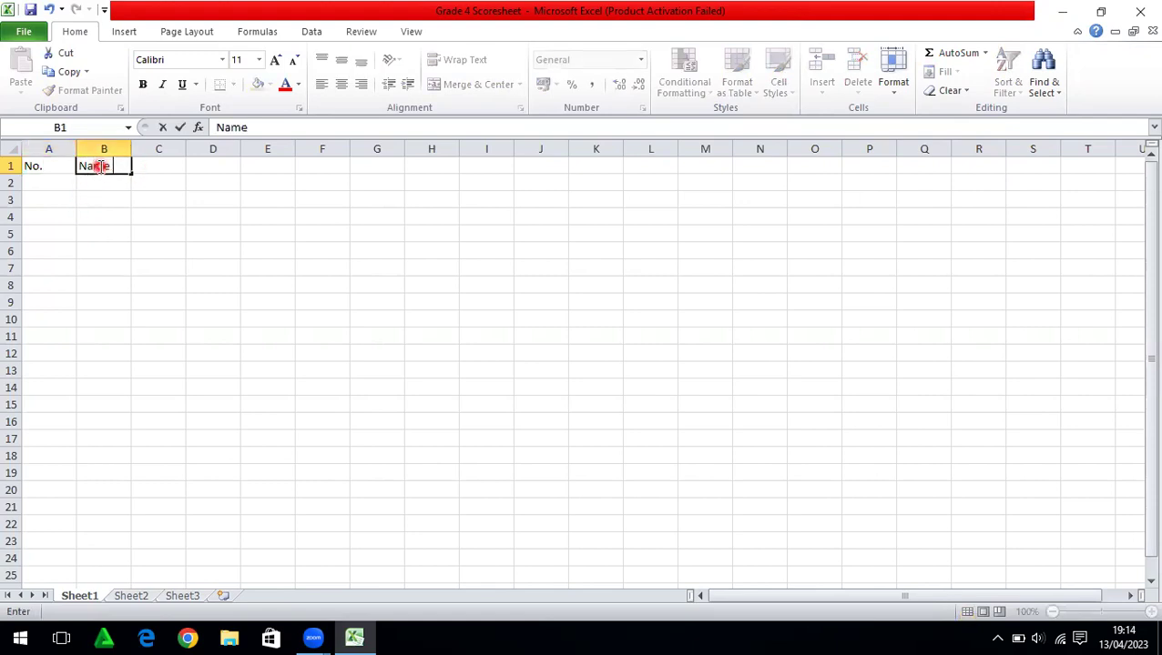
pyautogui.write(' of Learner')
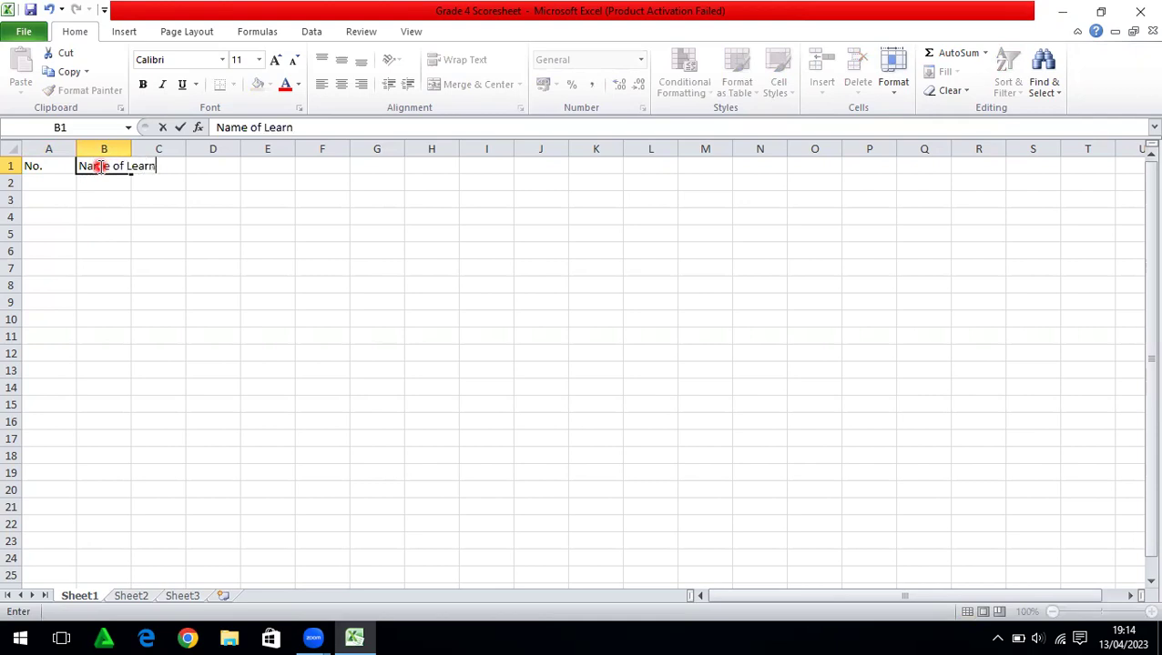
pyautogui.click(119, 194)
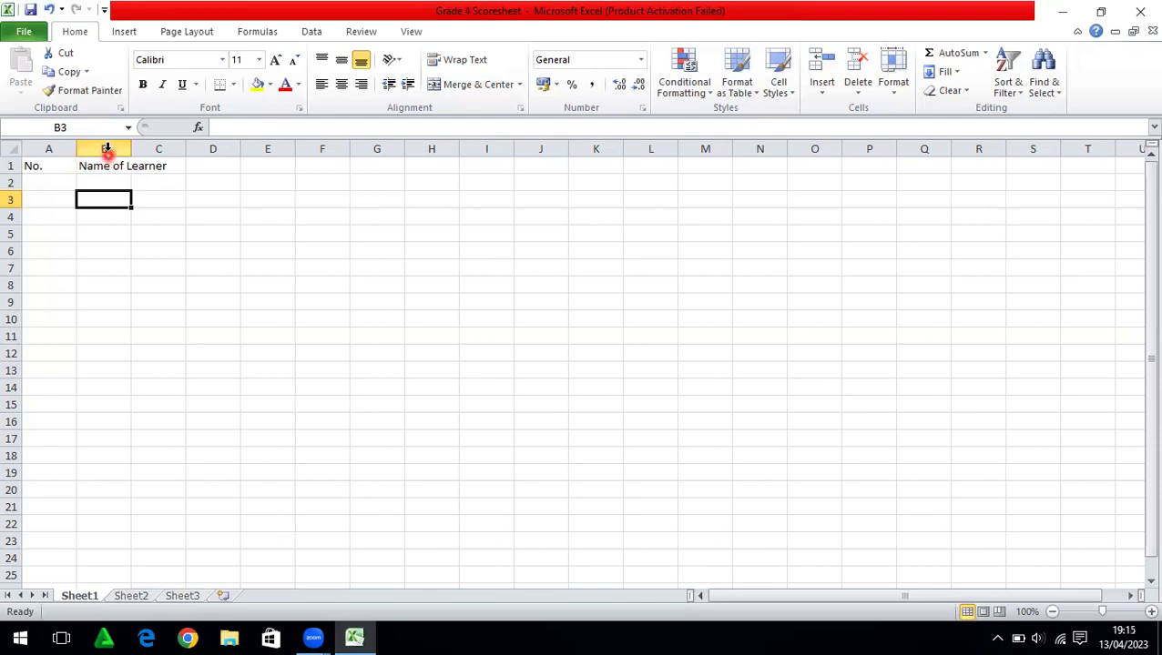
# Autofit column B to the width of 'Name of Learner'
pyautogui.click(107, 149)
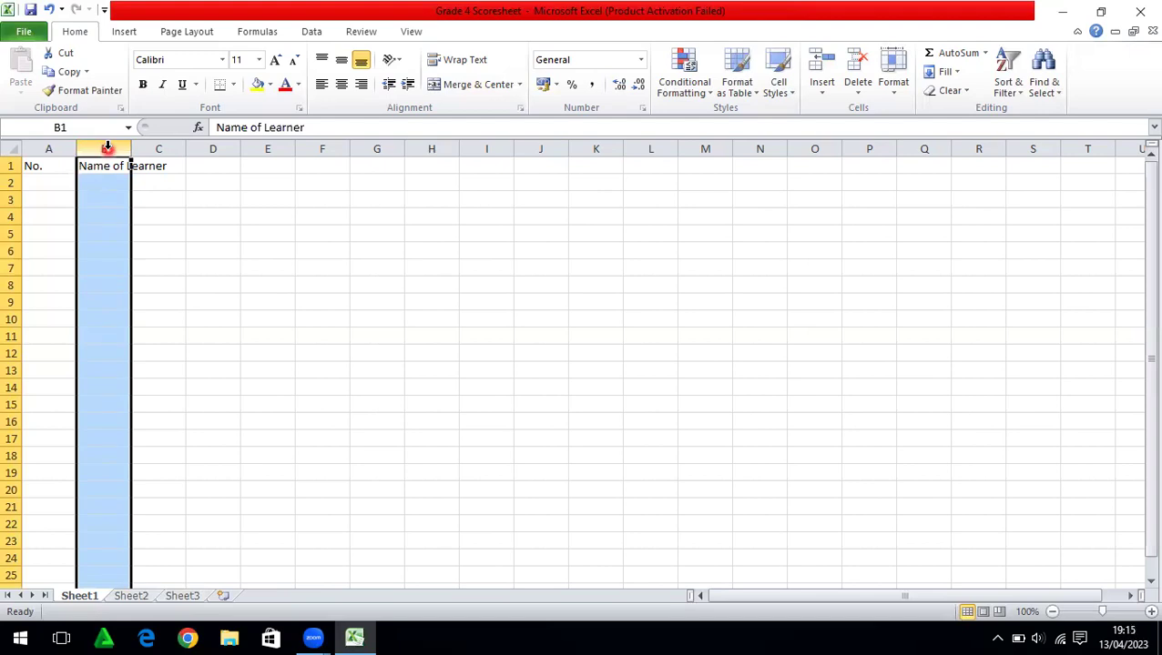
pyautogui.click(153, 214)
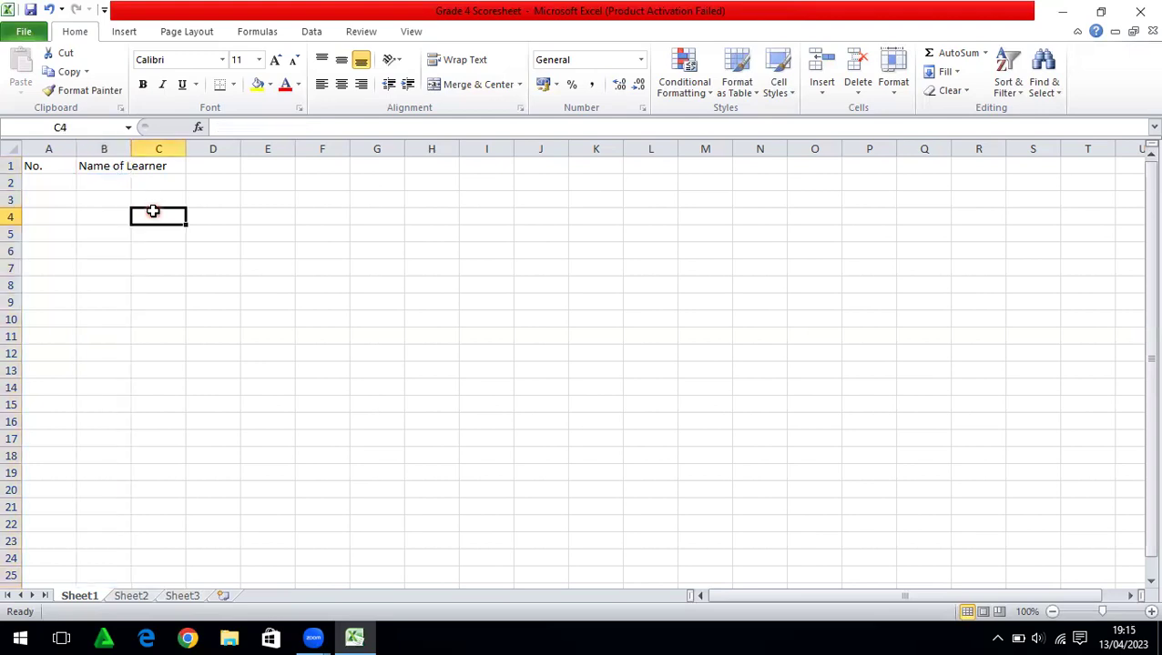
pyautogui.click(104, 148)
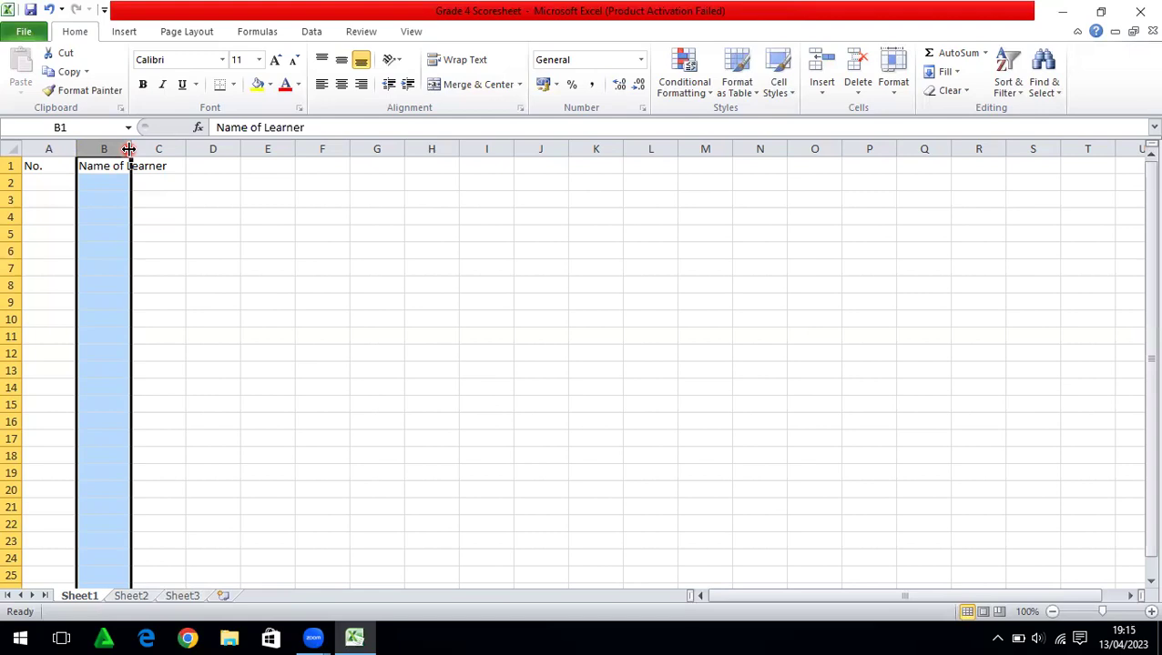
pyautogui.doubleClick(129, 148)
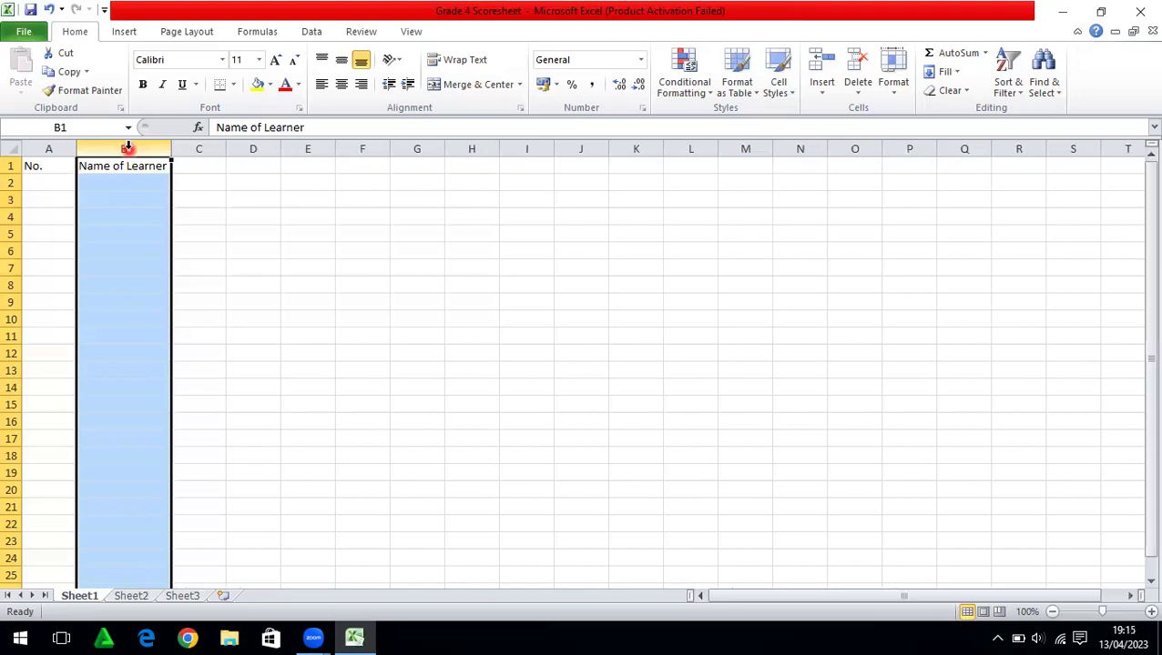
# Enter the headings B/G, ENG and KISW in C1 to E1
pyautogui.click(190, 164)
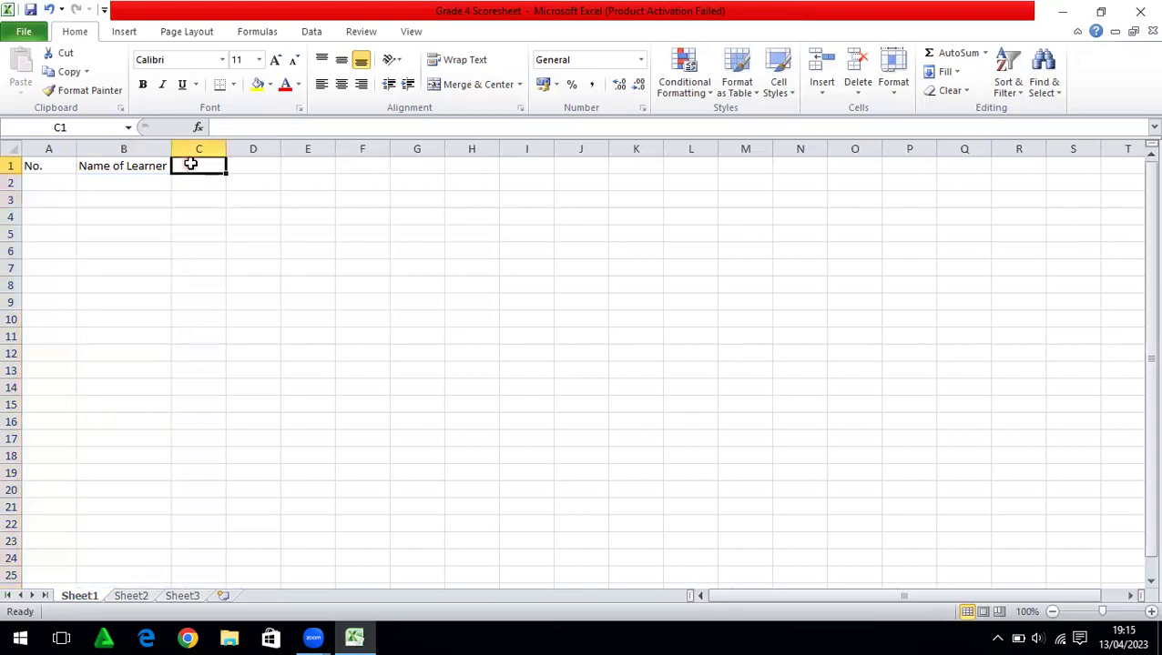
pyautogui.write('B/G')
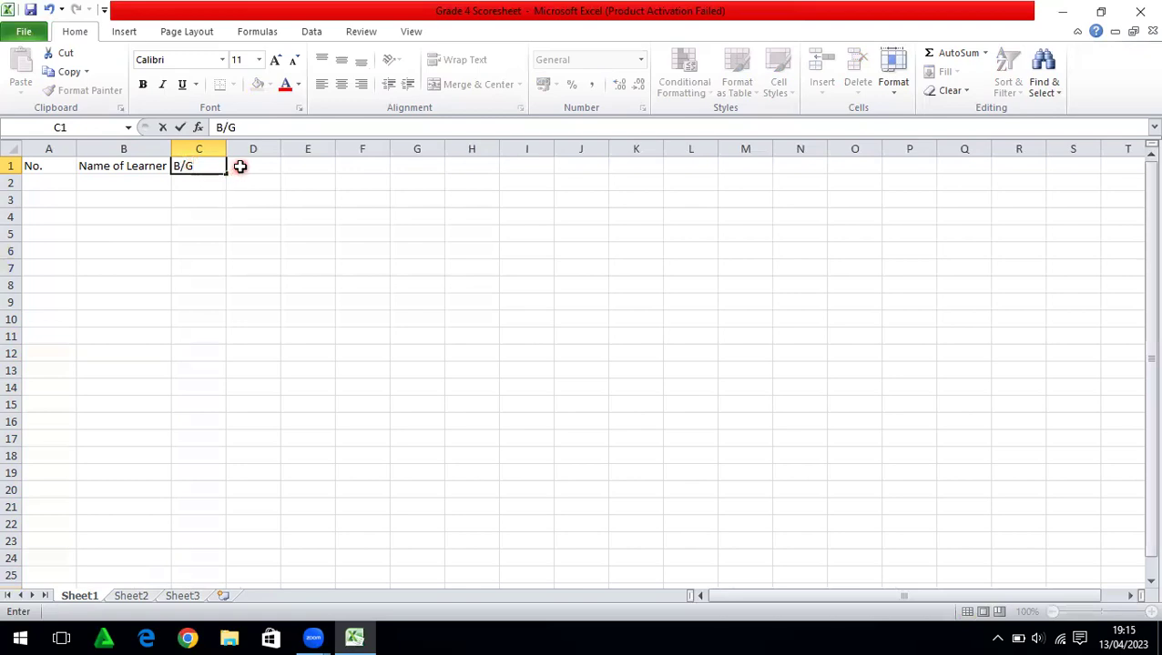
pyautogui.click(240, 167)
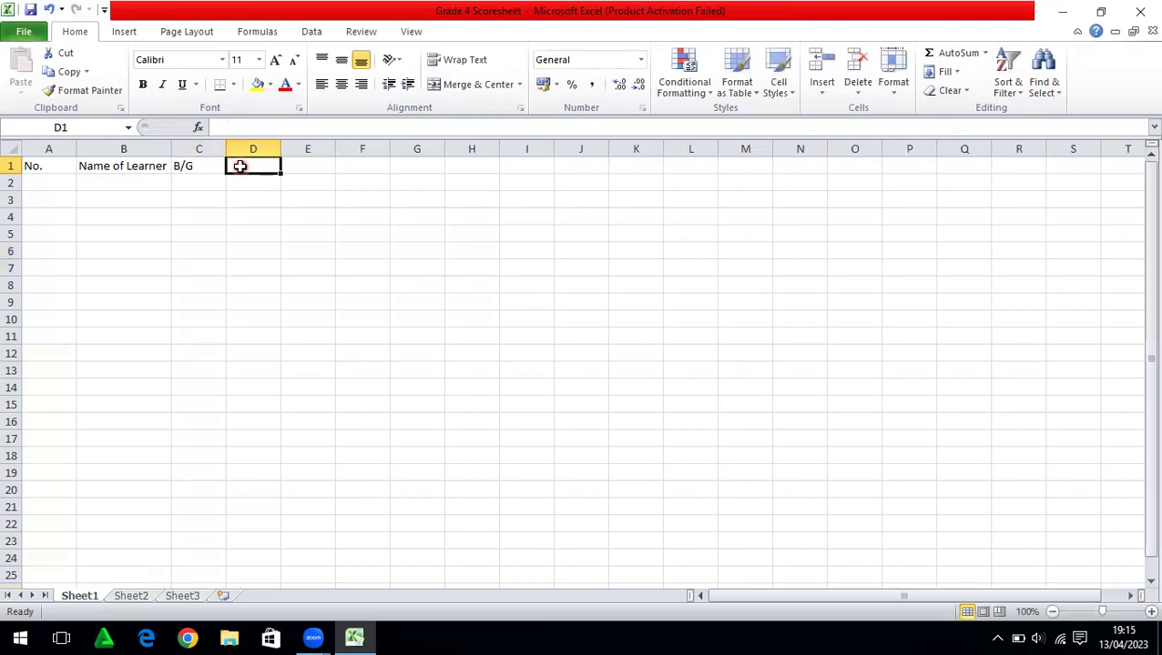
pyautogui.write('ENG')
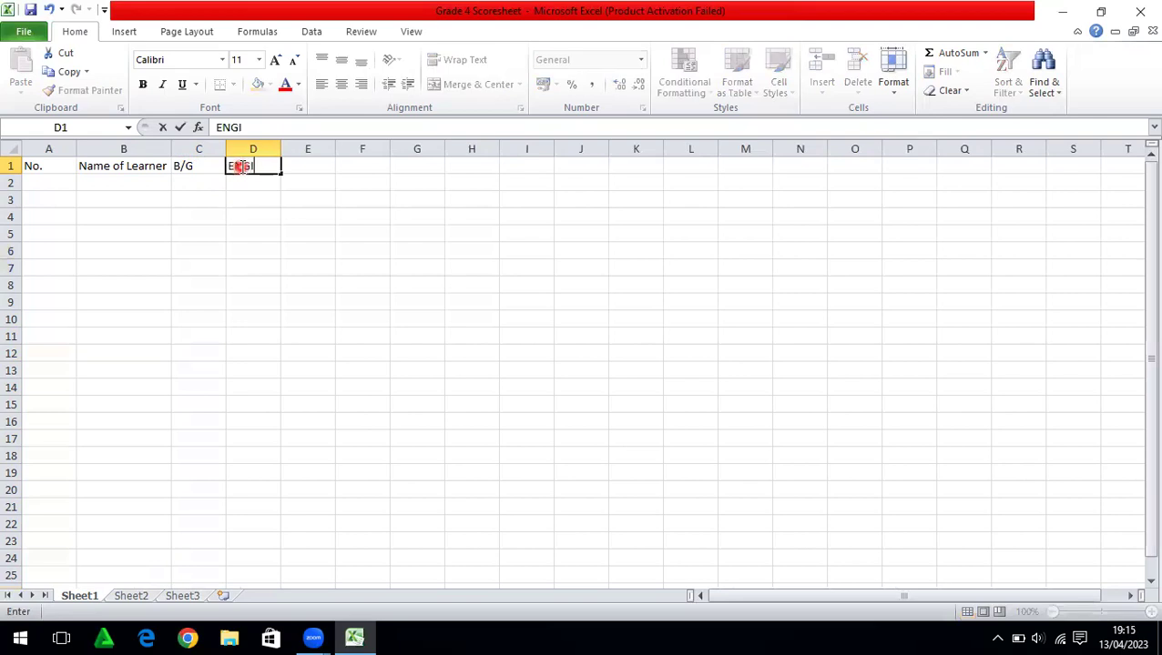
pyautogui.press('Tab')
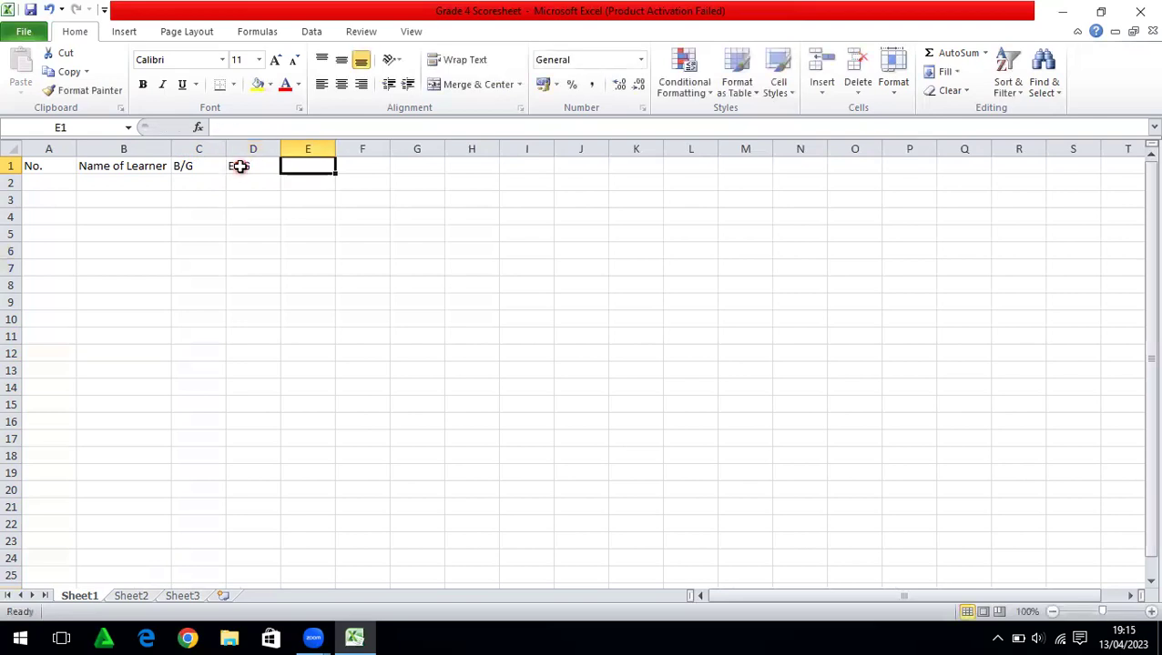
pyautogui.write('KISW')
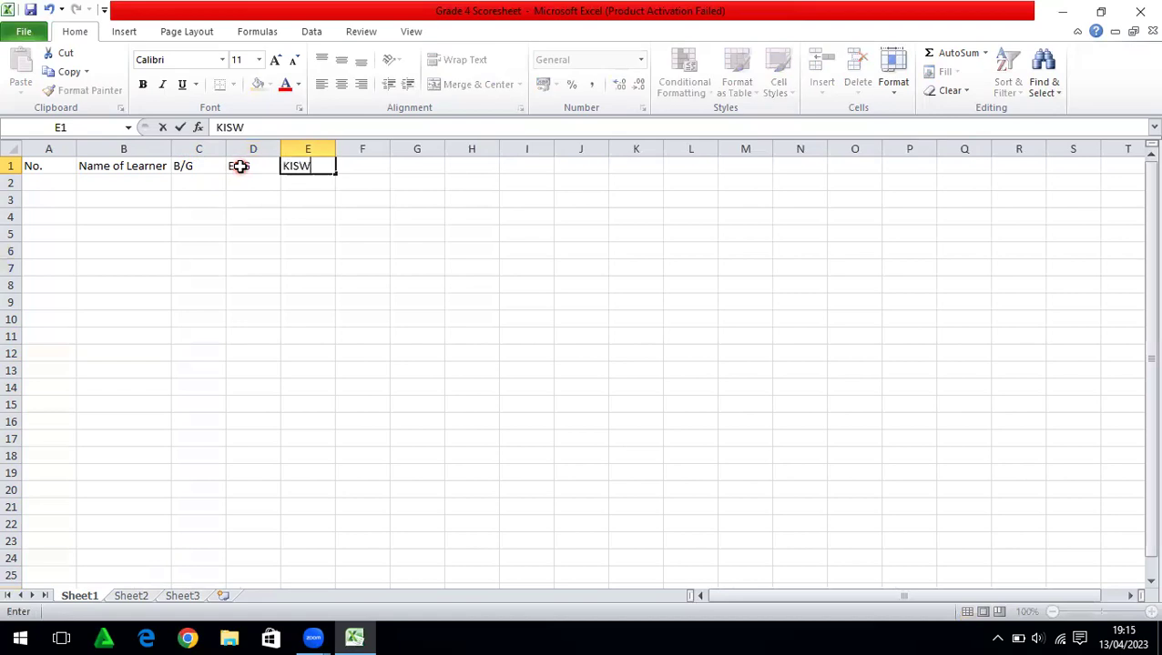
# Enter the headings MATH, SCIE, SS/RE and TOTAL in F1 to I1
pyautogui.press('Tab')
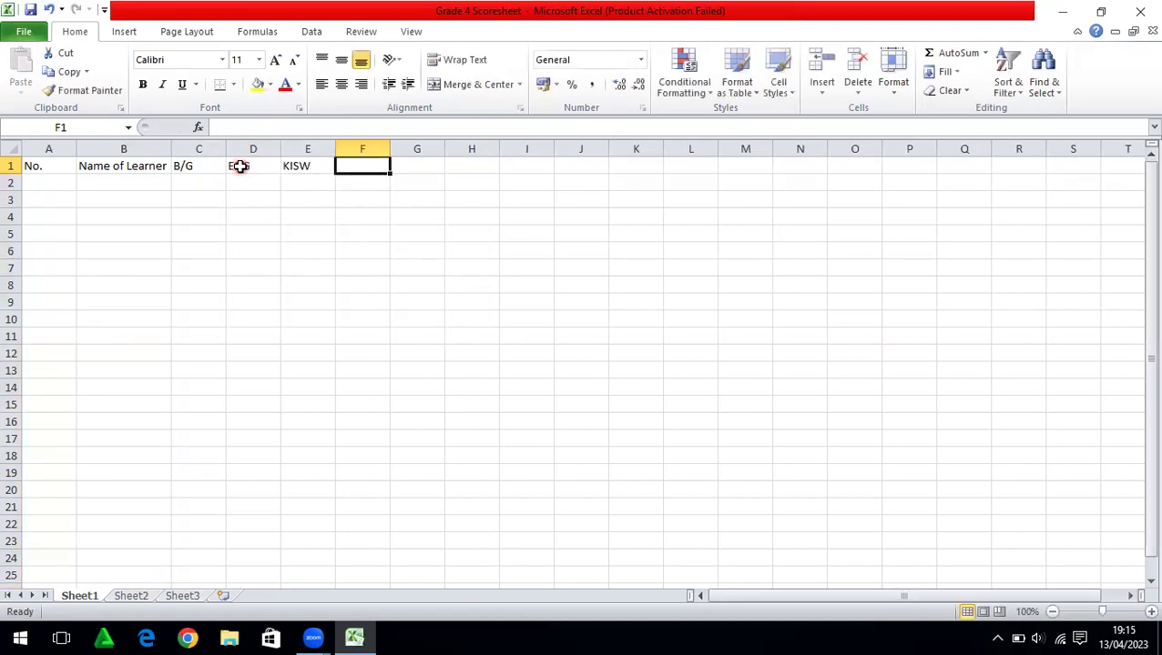
pyautogui.write('MATH')
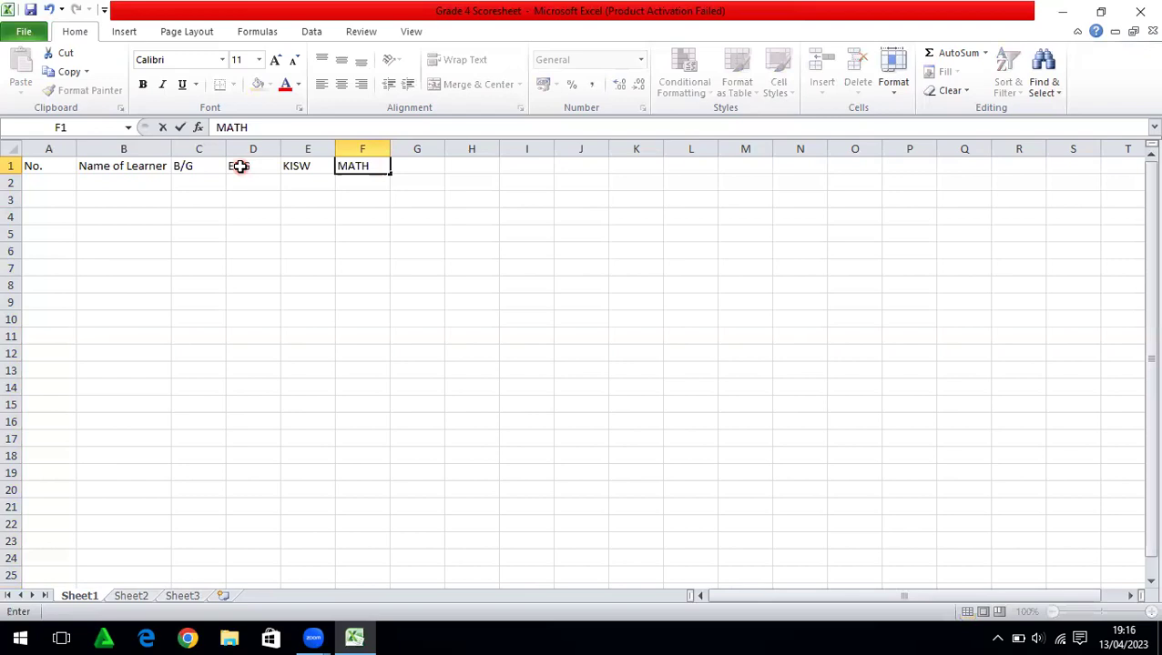
pyautogui.press('Tab')
pyautogui.write('SCIE')
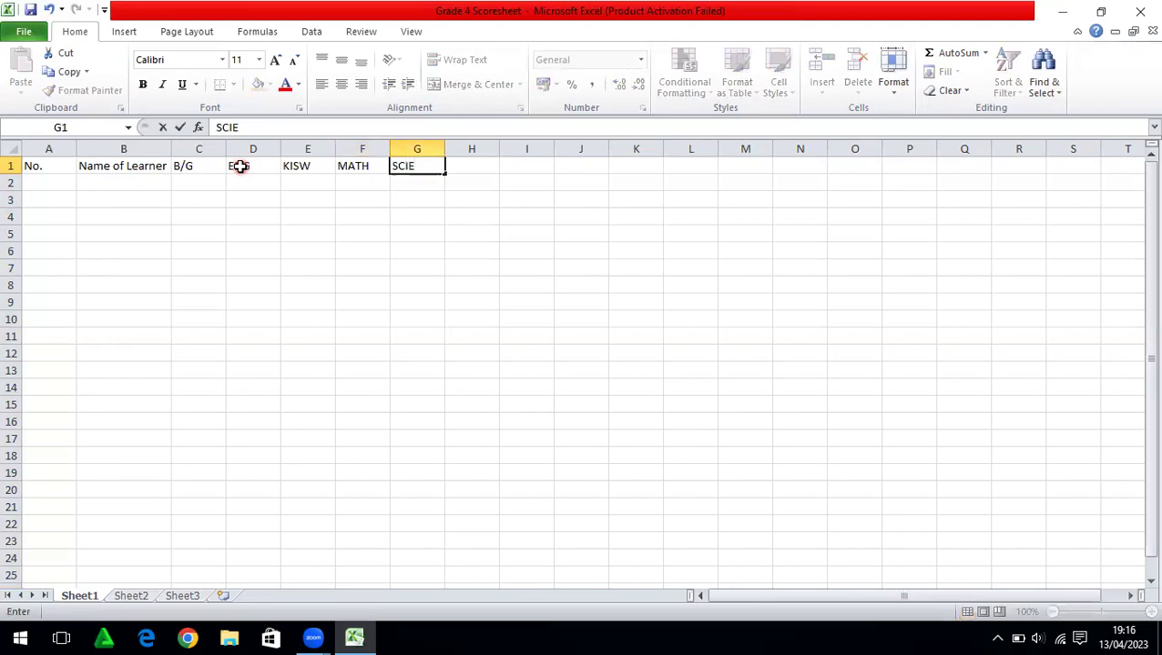
pyautogui.press('Tab')
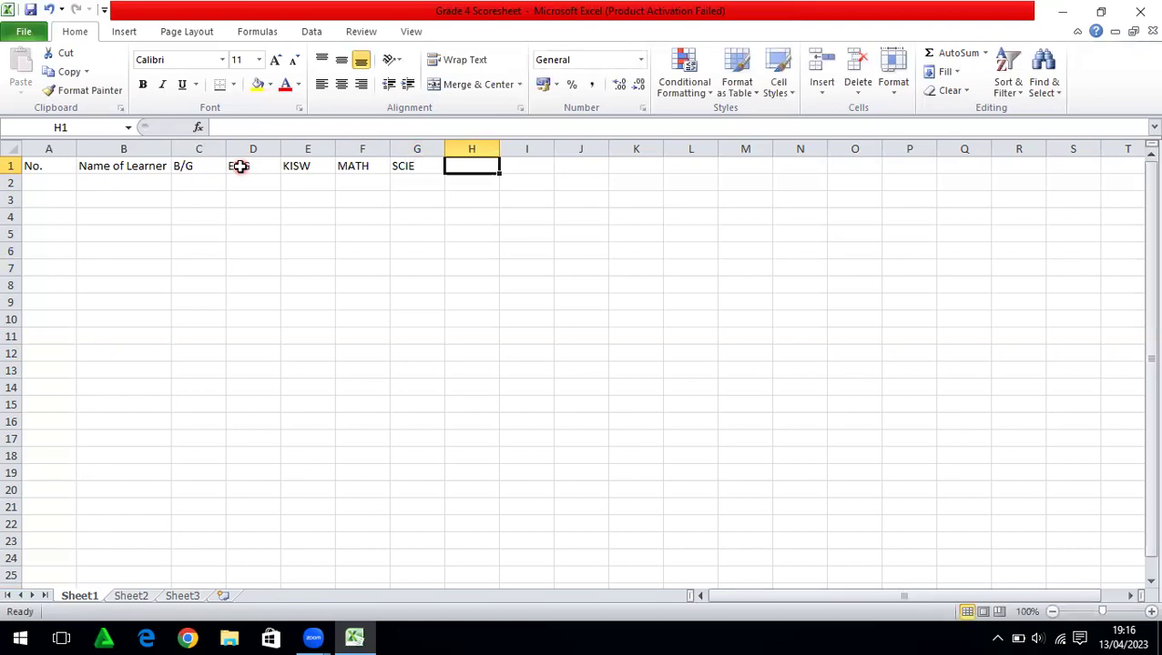
pyautogui.write('SS/')
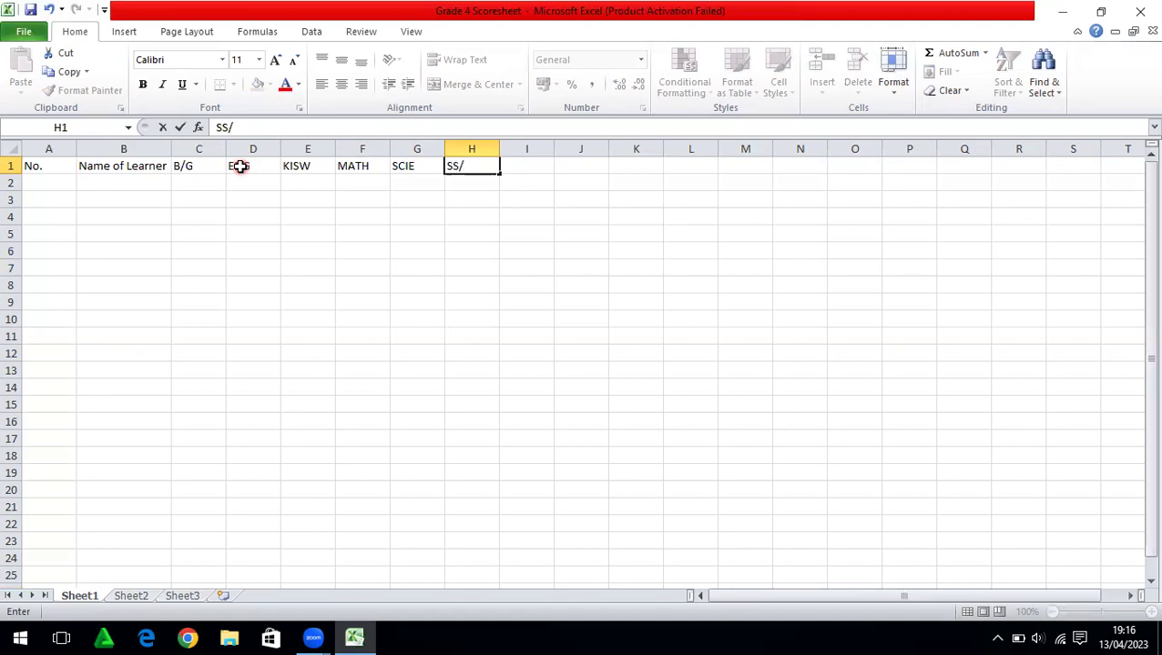
pyautogui.write('RE')
pyautogui.press('Tab')
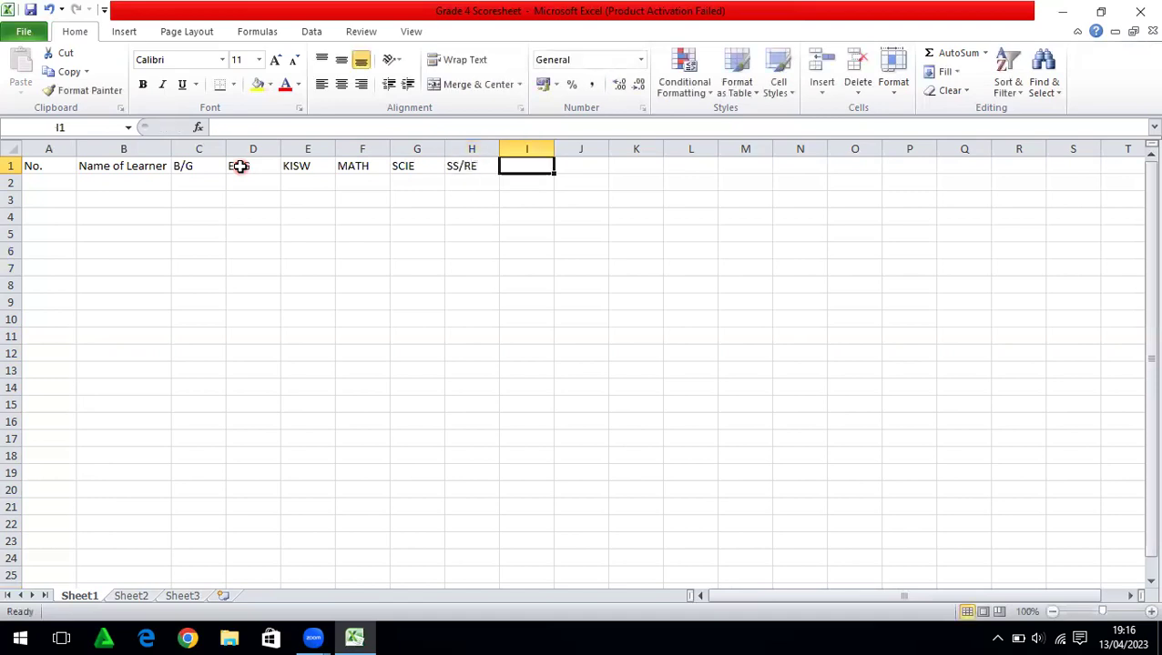
pyautogui.write('TOTAL')
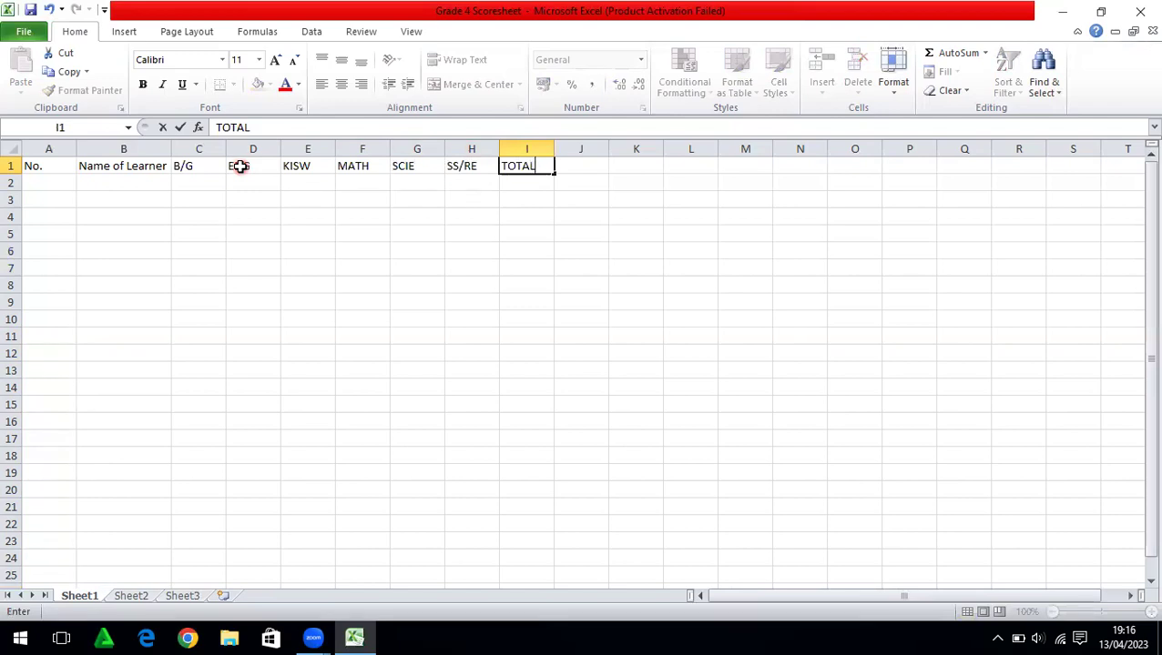
pyautogui.click(43, 166)
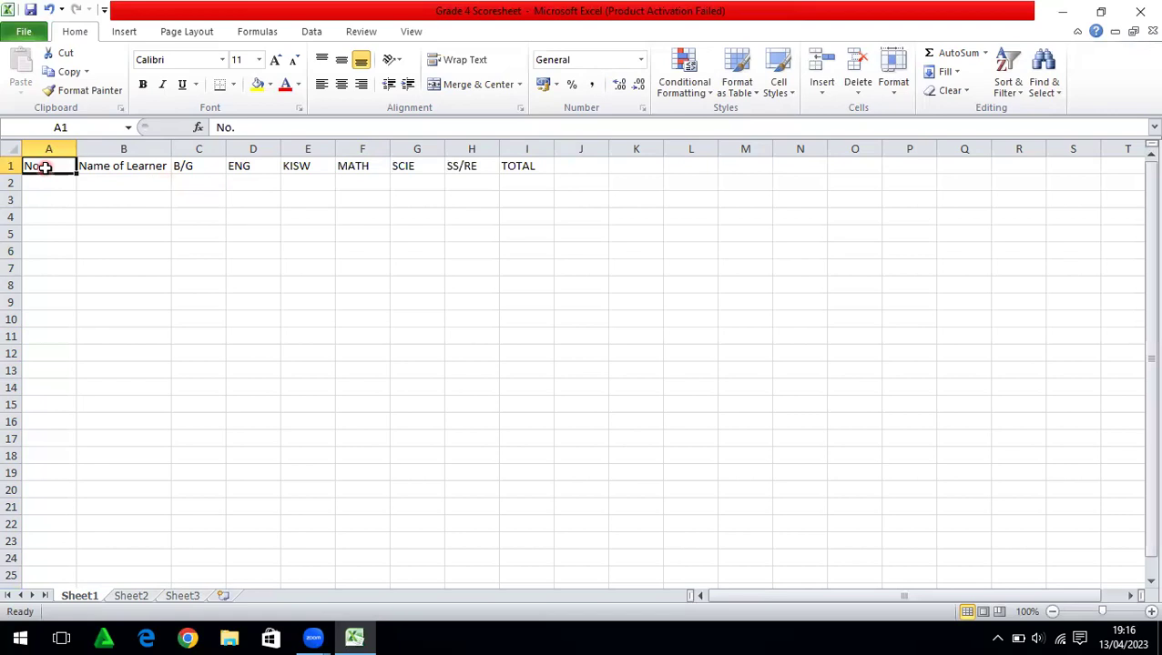
# Make the A1:I1 headings bold and centred
pyautogui.moveTo(44, 167); pyautogui.dragTo(513, 165)
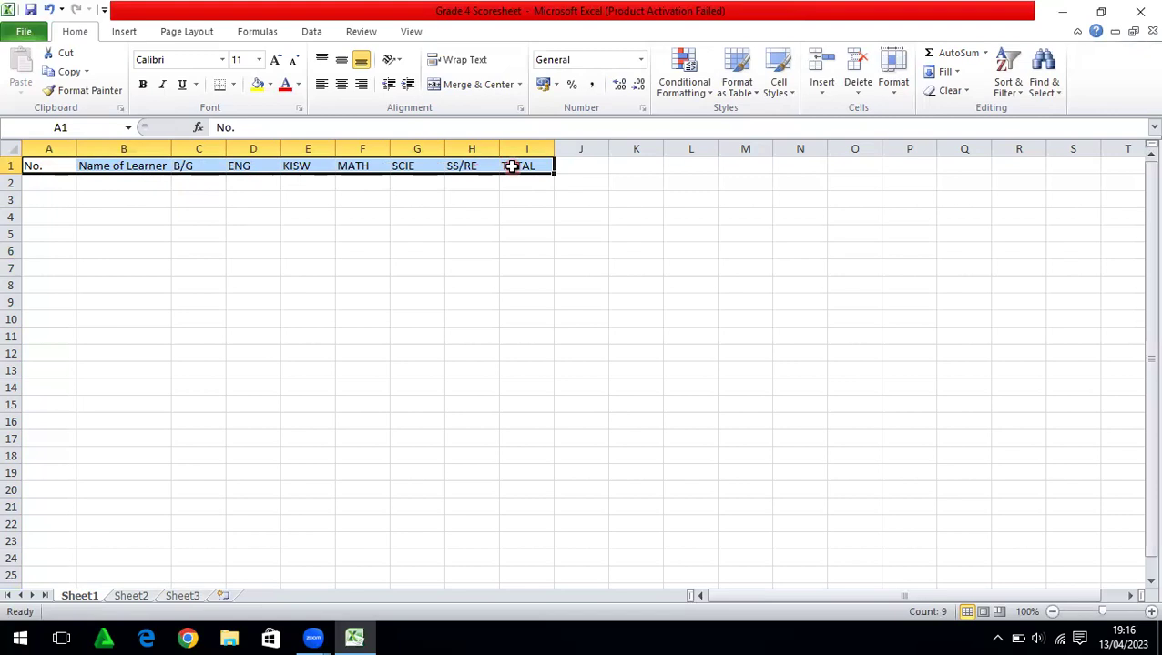
pyautogui.click(142, 83)
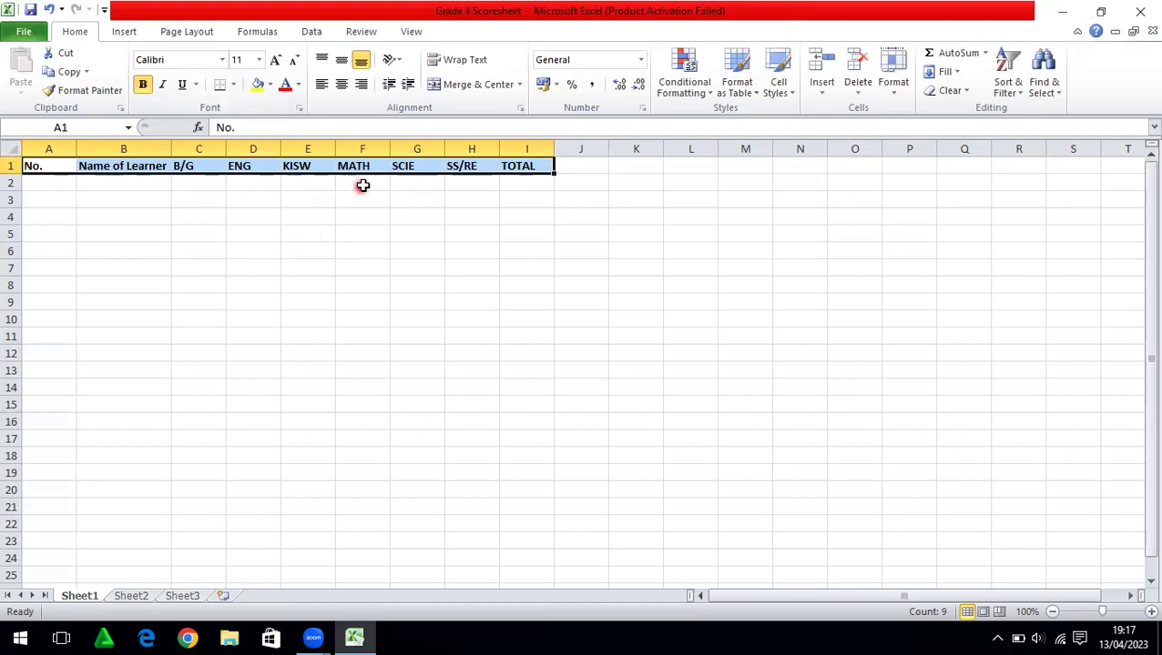
pyautogui.click(713, 143)
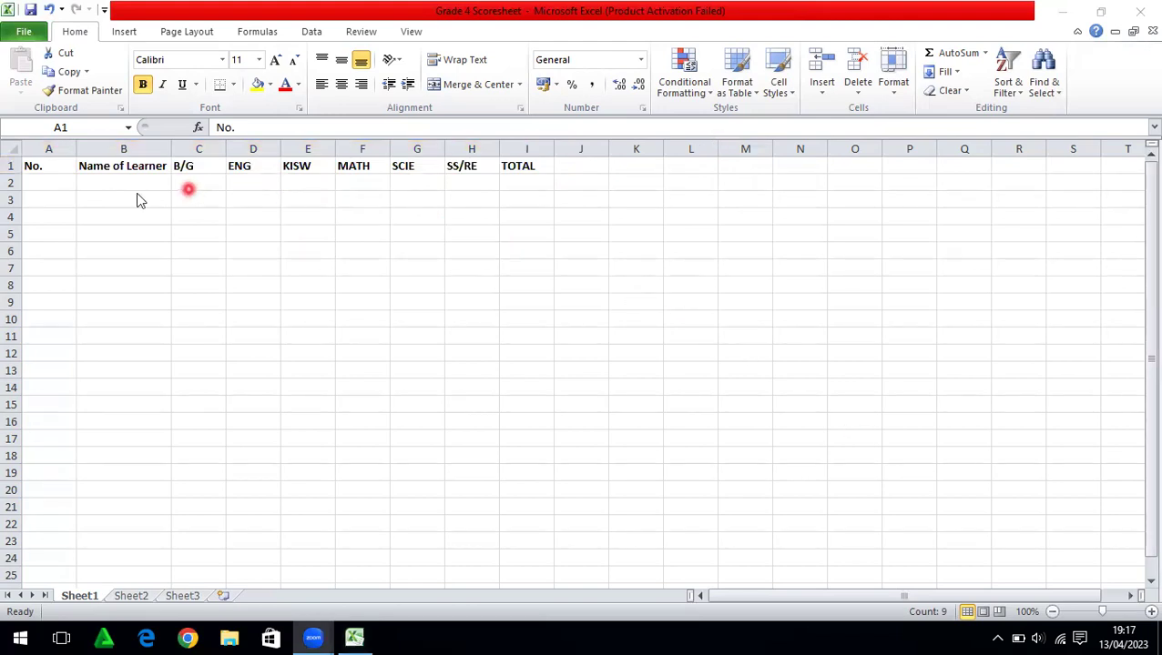
pyautogui.click(43, 165)
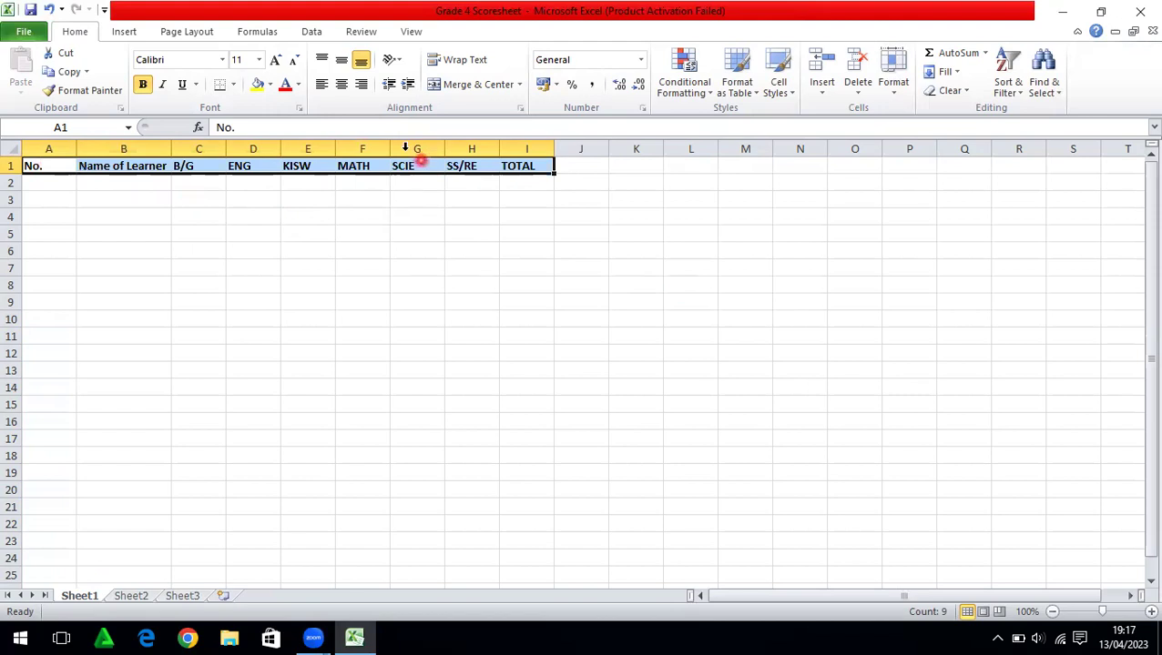
pyautogui.click(341, 84)
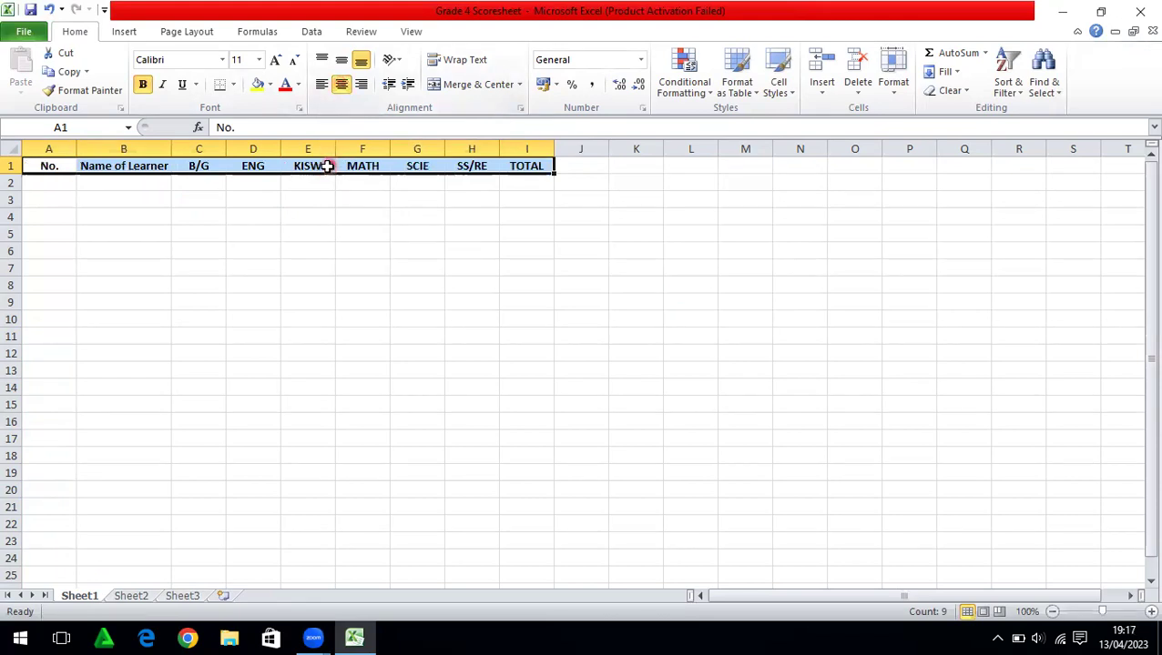
pyautogui.click(301, 189)
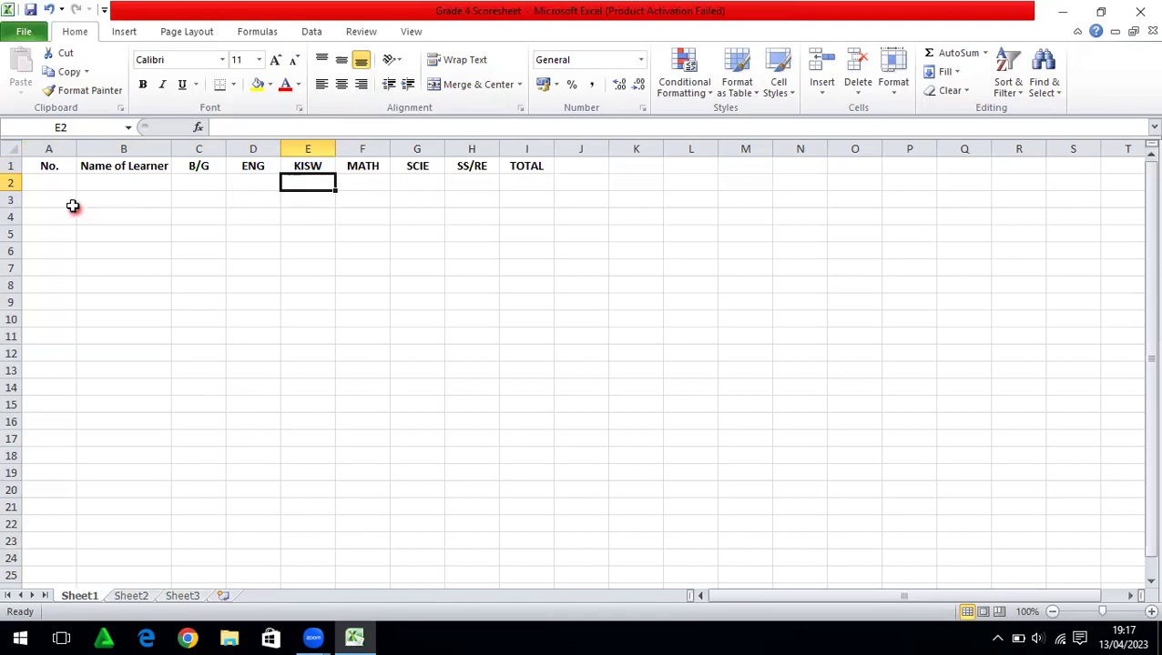
# Narrow column A to fit the 'No.' heading
pyautogui.click(57, 149)
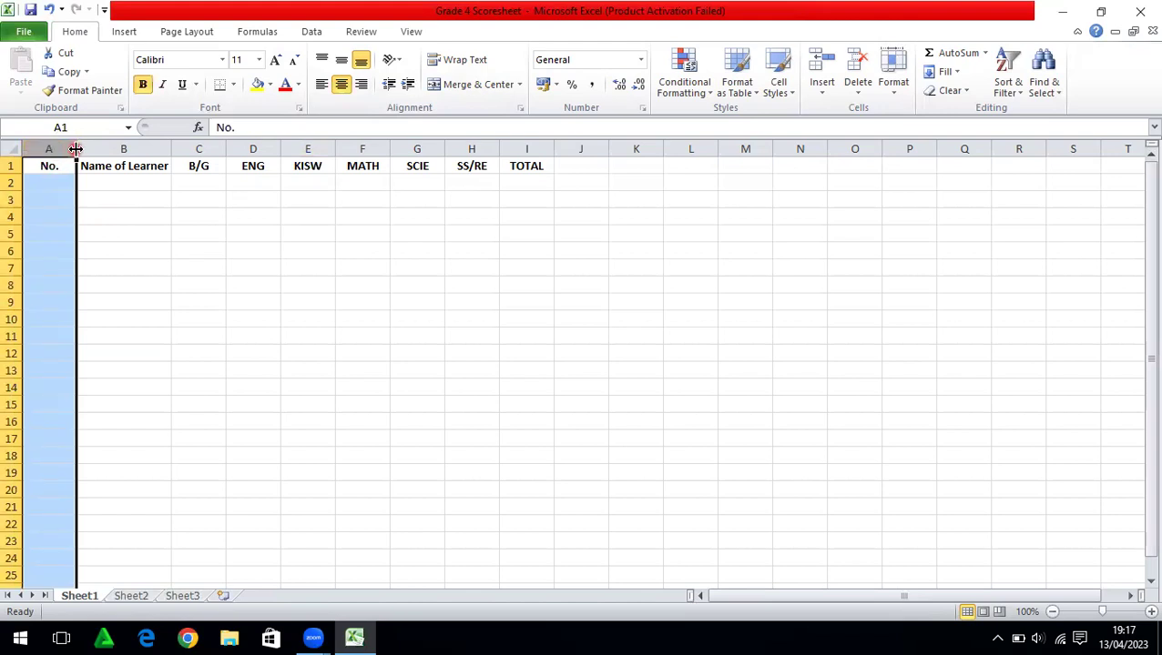
pyautogui.moveTo(76, 149); pyautogui.dragTo(54, 147)
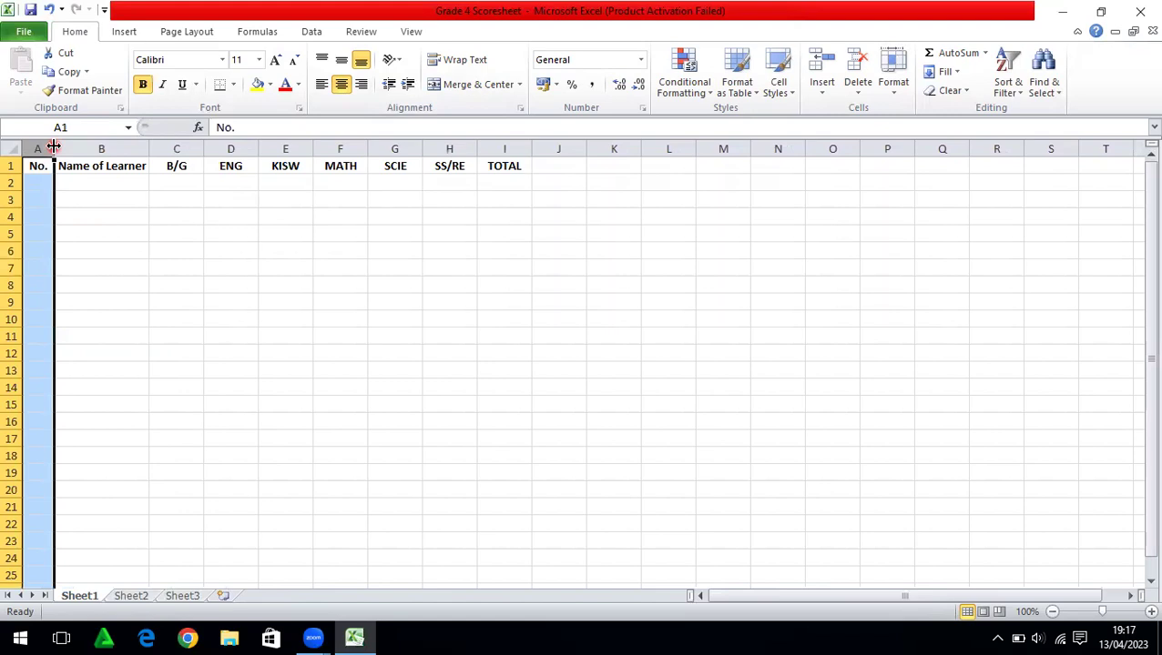
pyautogui.click(76, 181)
# Number the learner rows 1 to 5 in A2:A6
pyautogui.click(37, 183)
pyautogui.write('1')
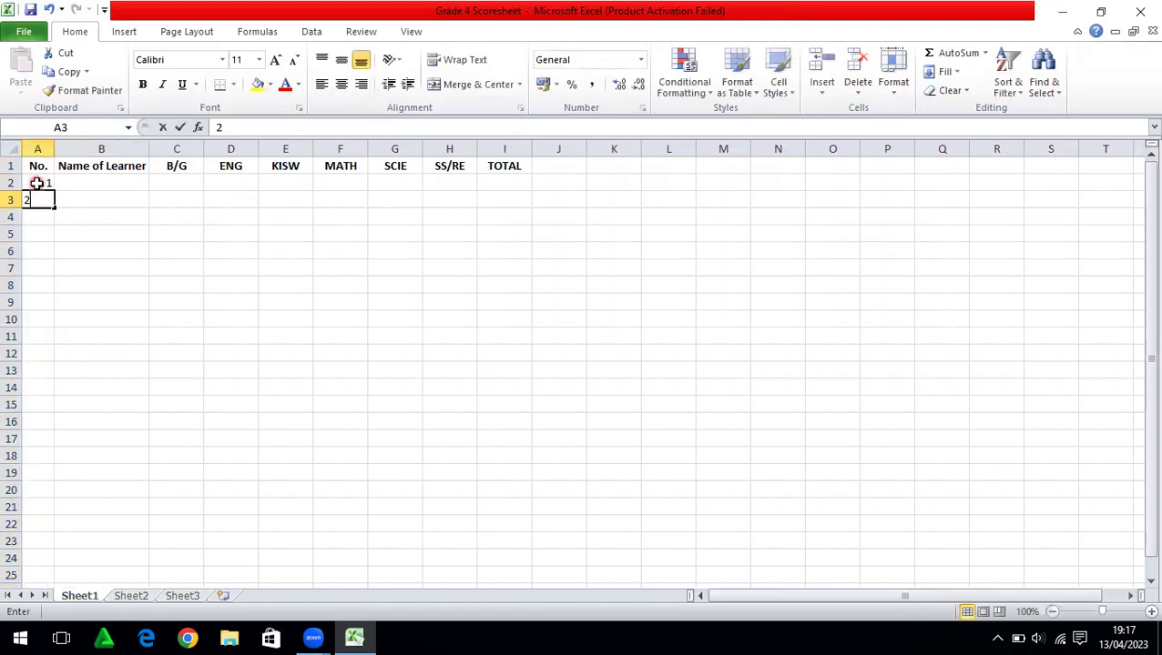
pyautogui.press('Return')
pyautogui.write('2')
pyautogui.press('Return')
pyautogui.write('3')
pyautogui.press('Return')
pyautogui.write('4 5')
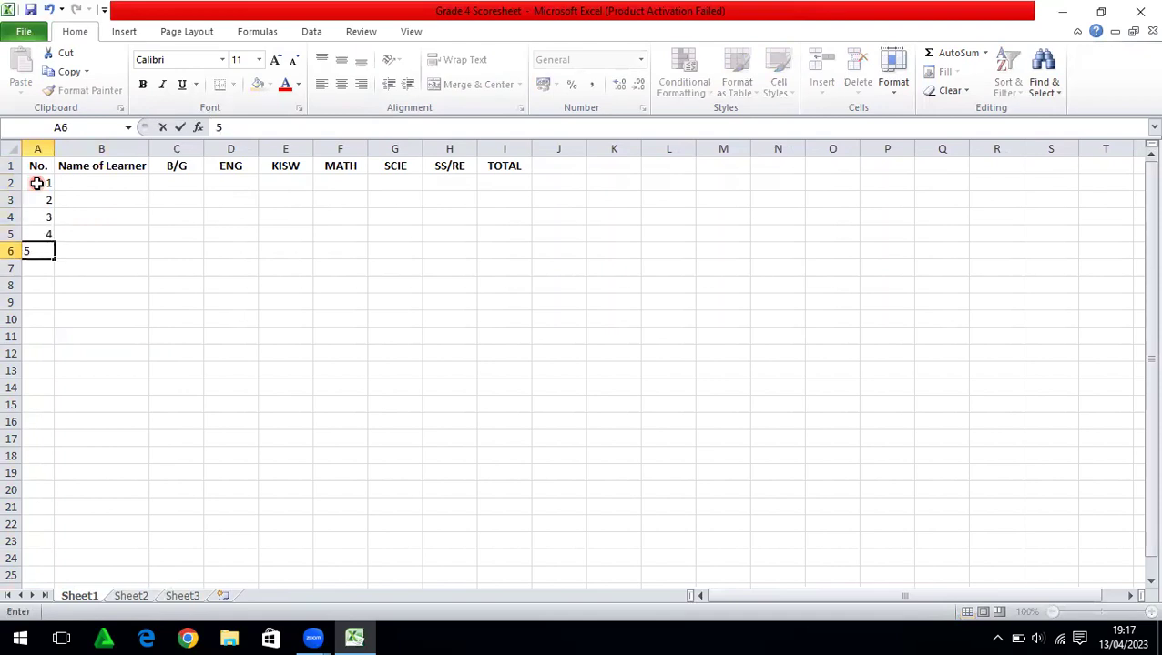
# Type the first learner's full name into B2
pyautogui.click(89, 180)
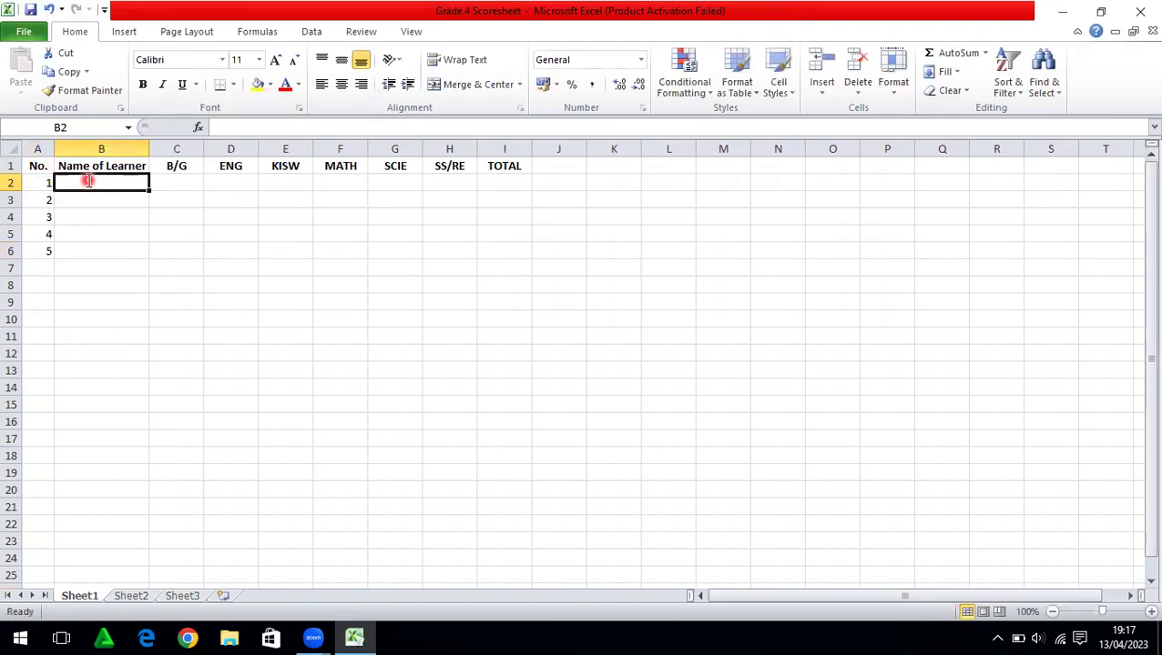
pyautogui.write('r')
pyautogui.press('BackSpace')
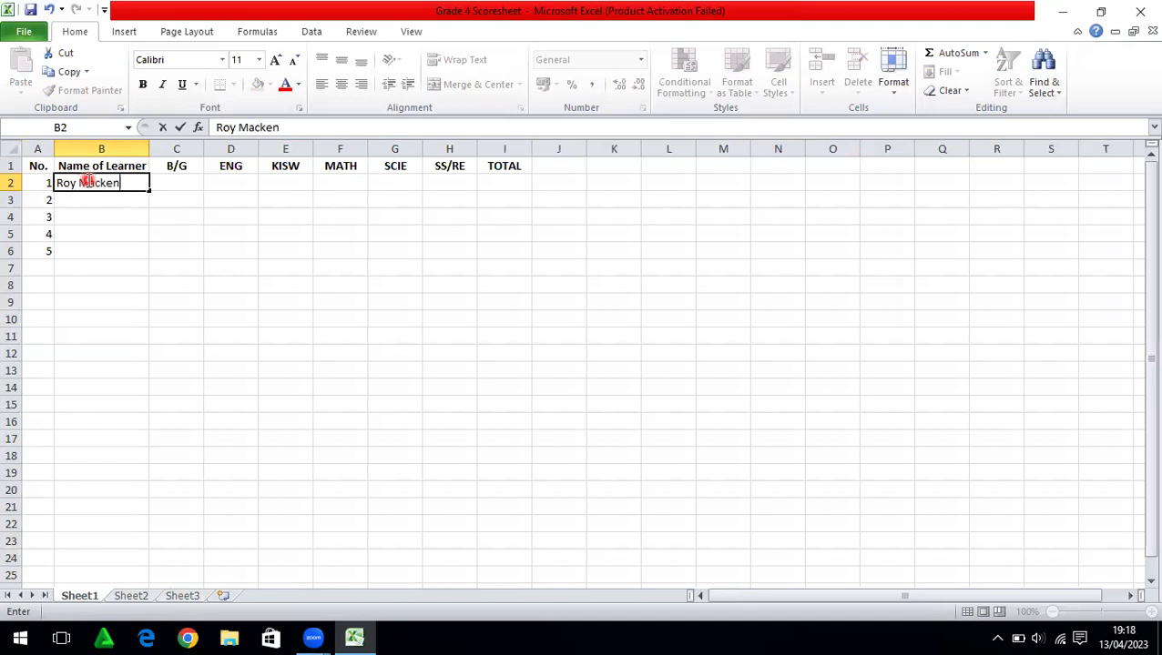
# Enter the second and third learners' full names in B3 and B4
pyautogui.press('Return')
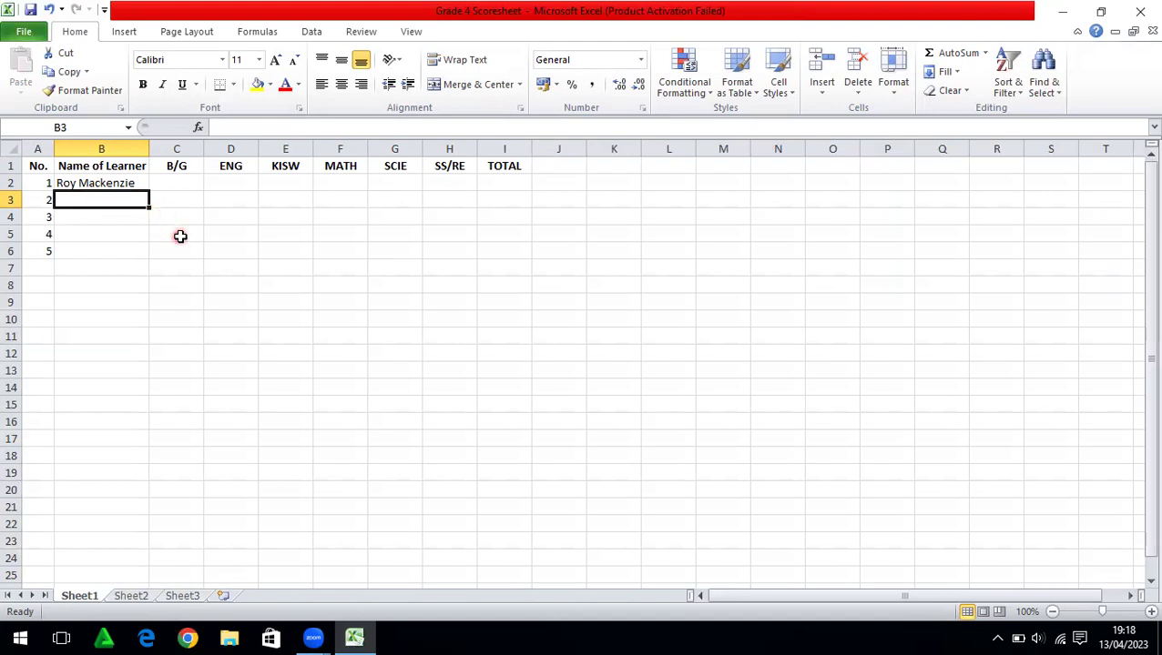
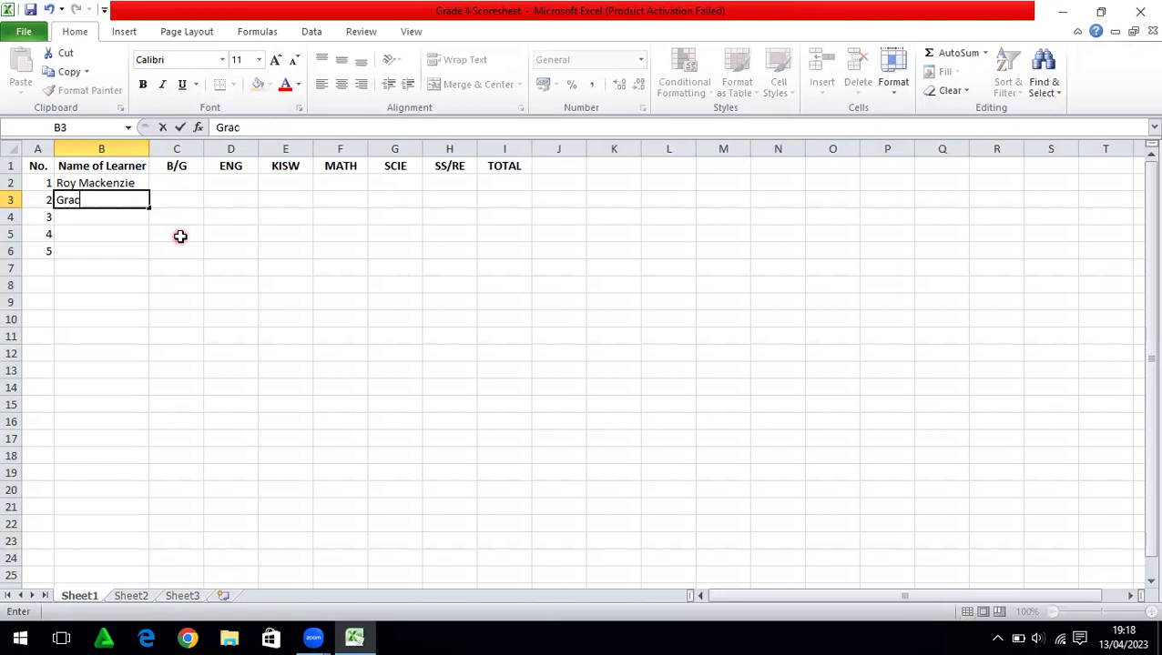
pyautogui.press('Return')
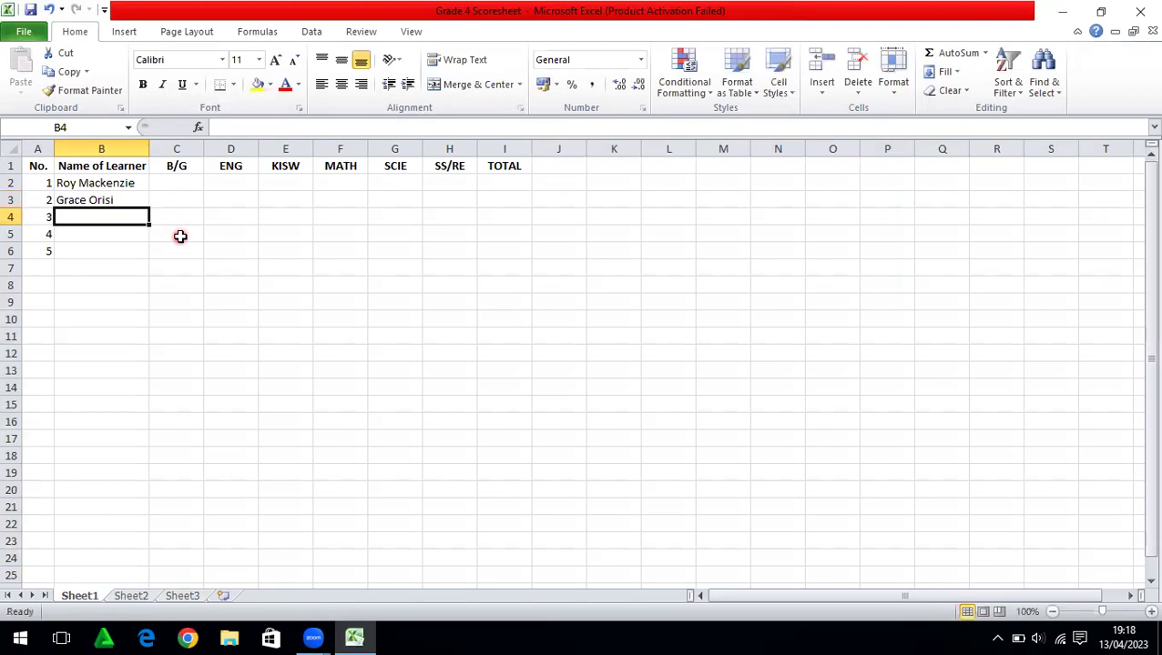
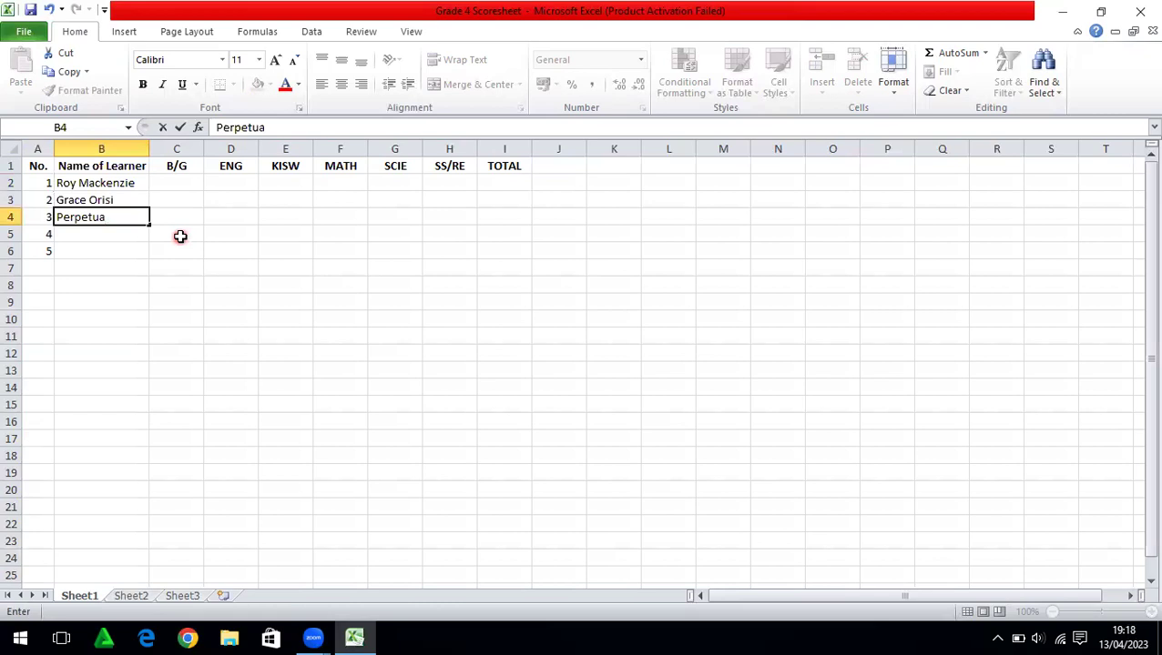
# Enter B, G and G under B/G in C2:C4
pyautogui.click(177, 183)
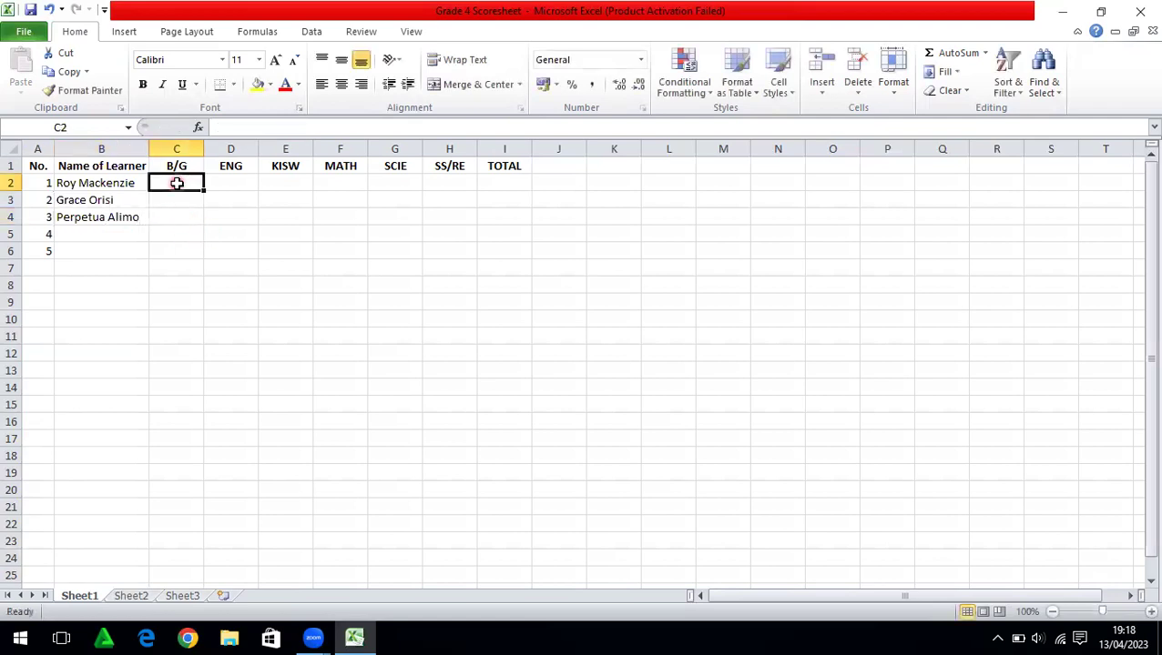
pyautogui.write('B')
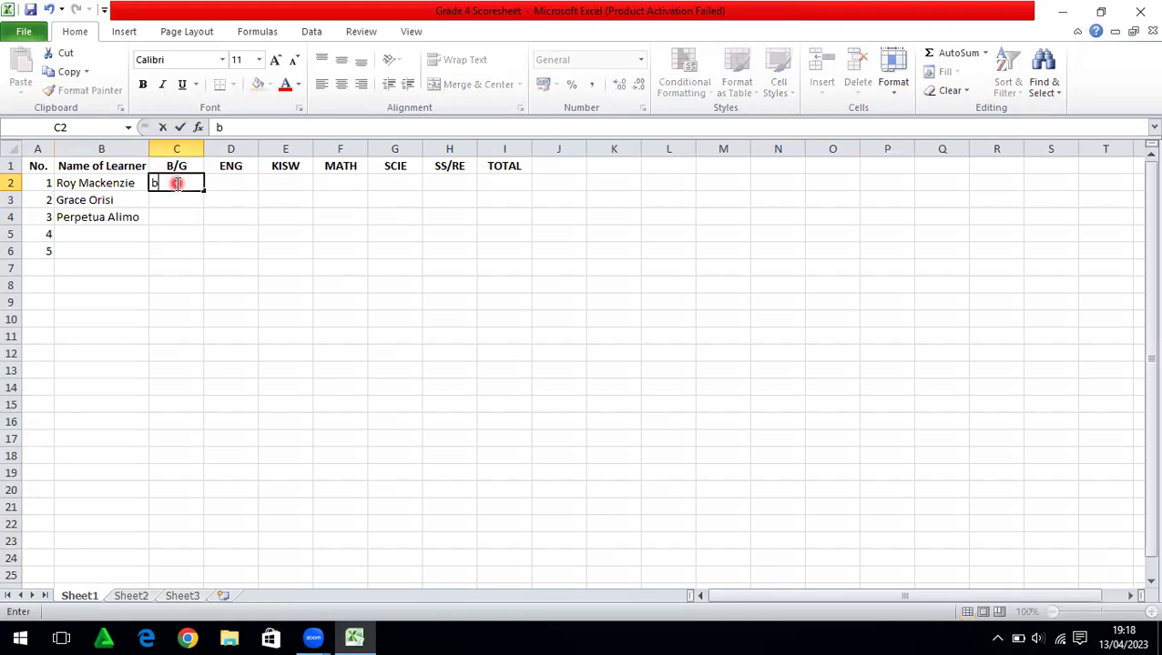
pyautogui.press('BackSpace')
pyautogui.write('B')
pyautogui.click(175, 198)
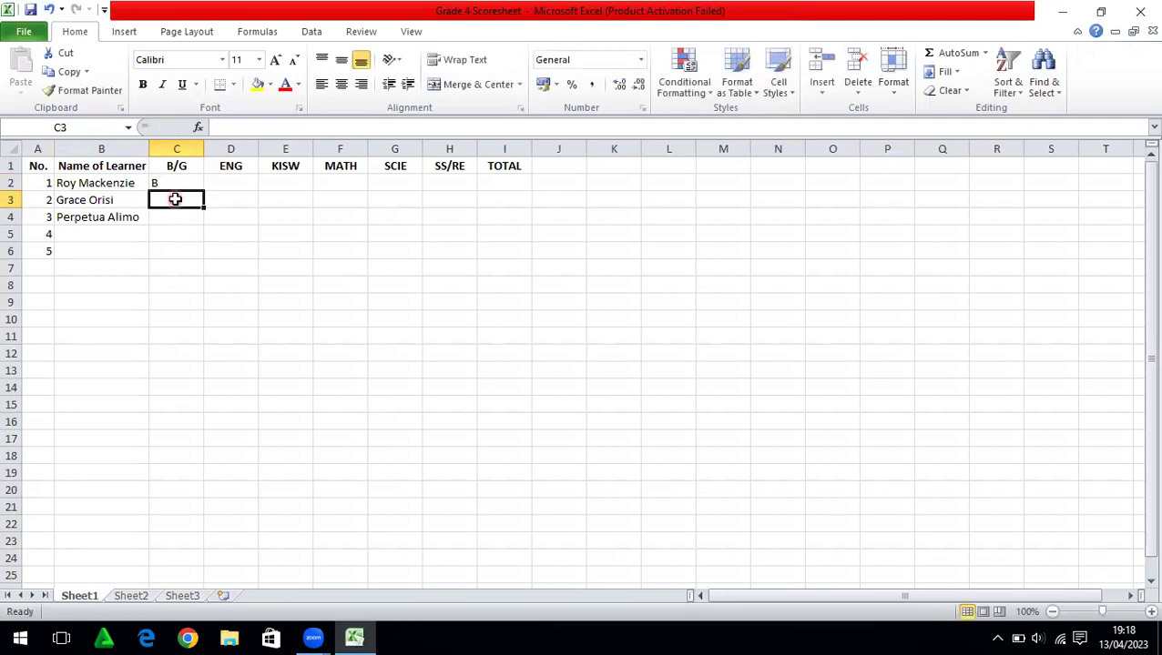
pyautogui.write('G')
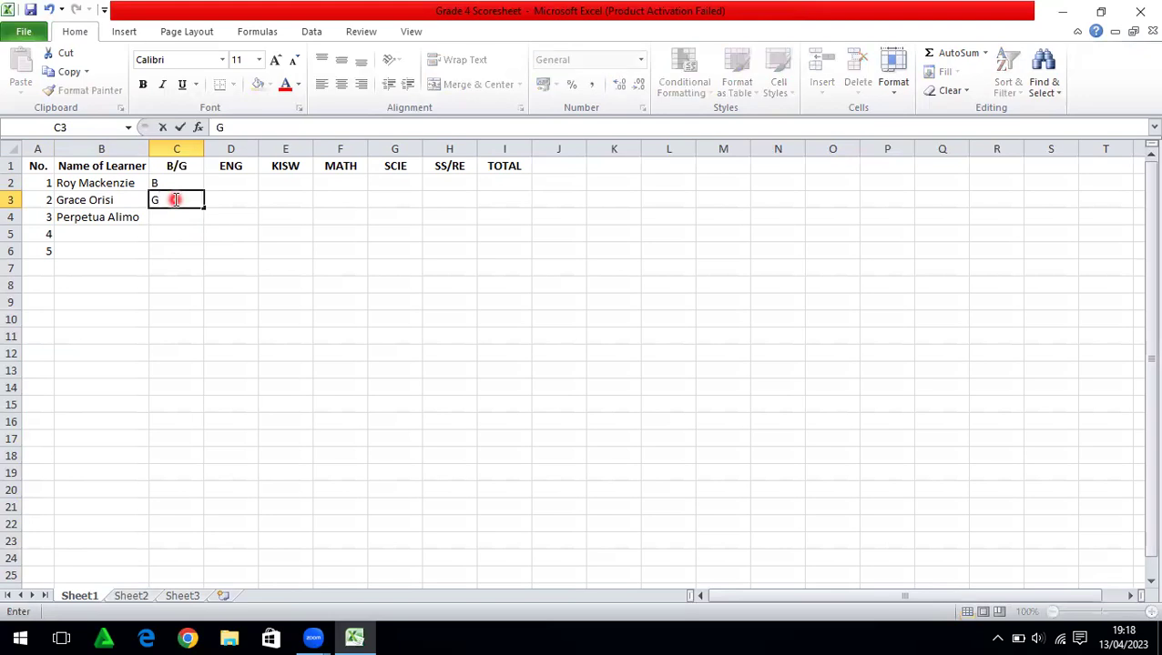
pyautogui.press('Return')
pyautogui.write('G')
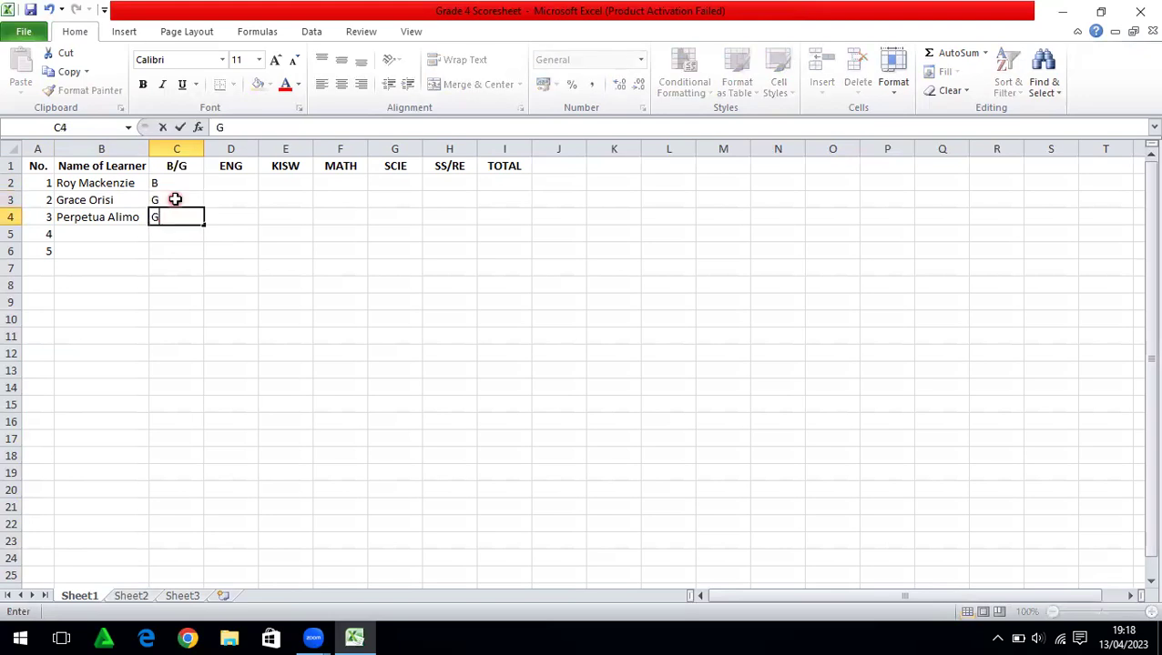
# Autofit column C to fit its B/G contents
pyautogui.click(181, 148)
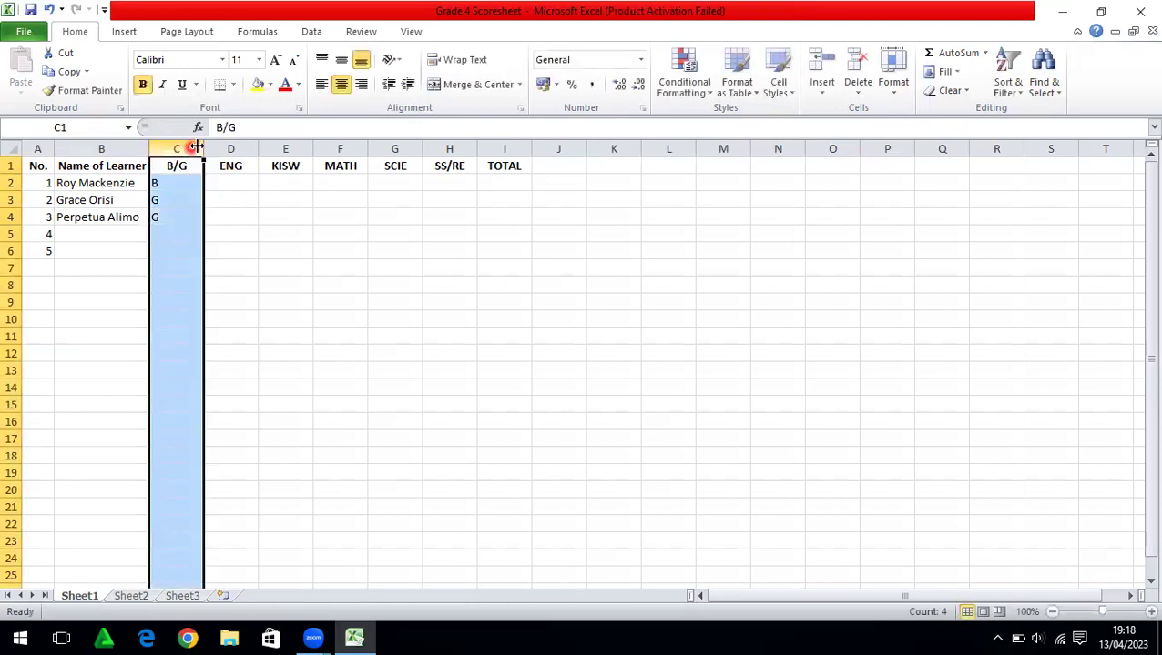
pyautogui.doubleClick(203, 149)
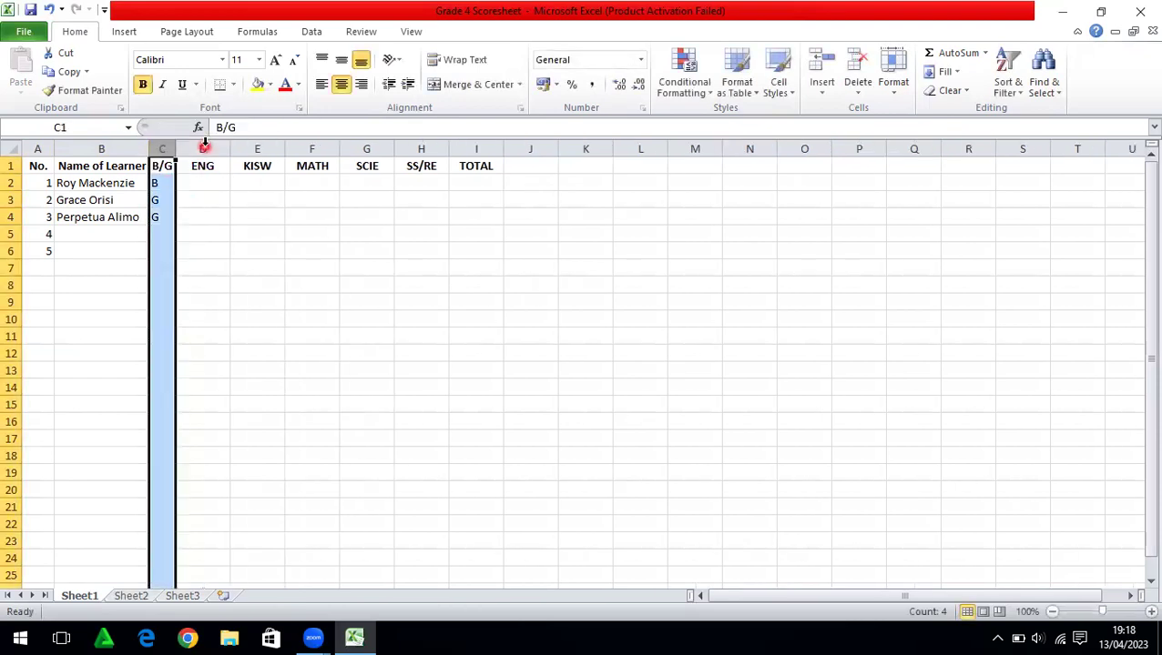
pyautogui.click(198, 185)
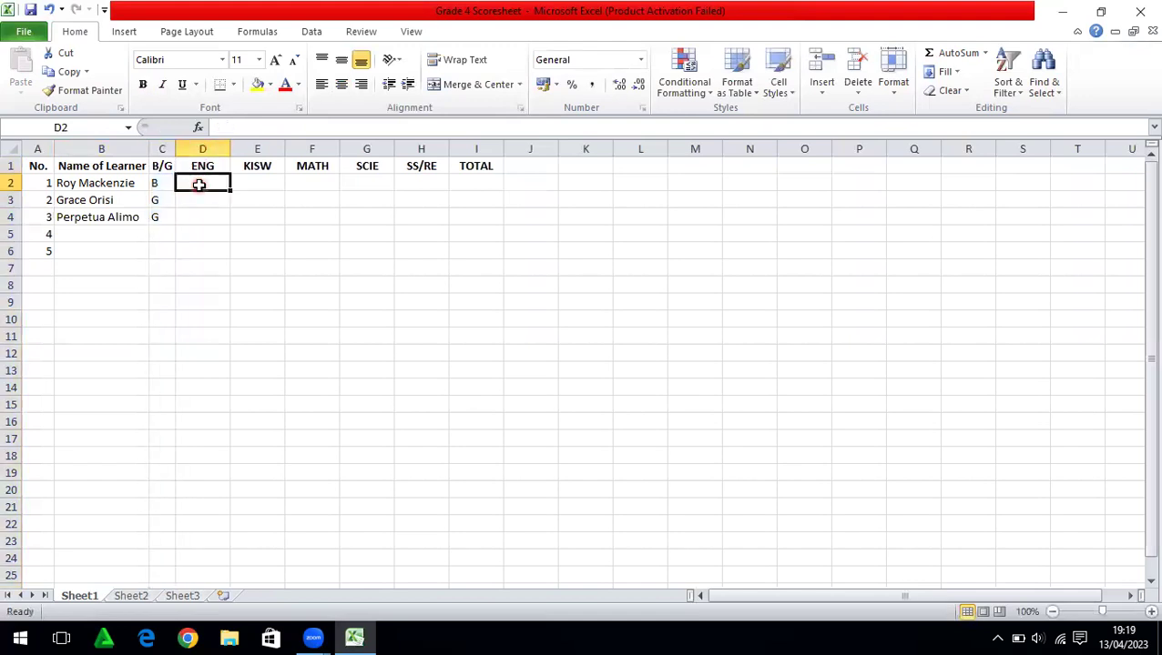
# Enter 56, 73, 86, 54 and 81 in D2:H2 for ENG through SS/RE
pyautogui.write('56')
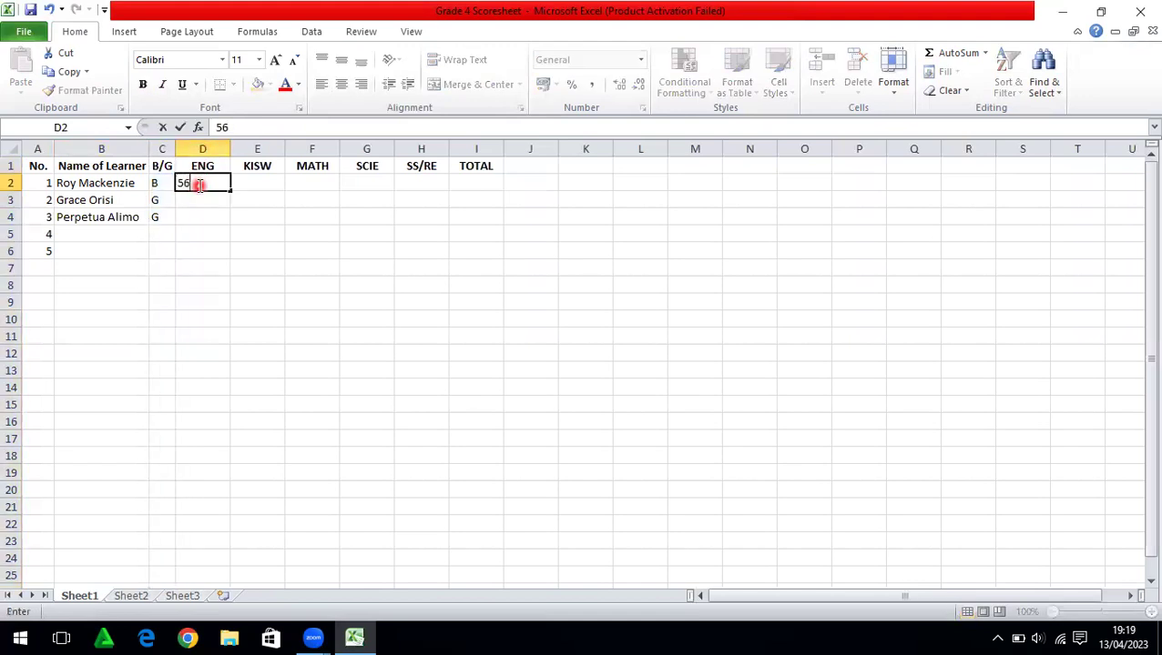
pyautogui.press('Tab')
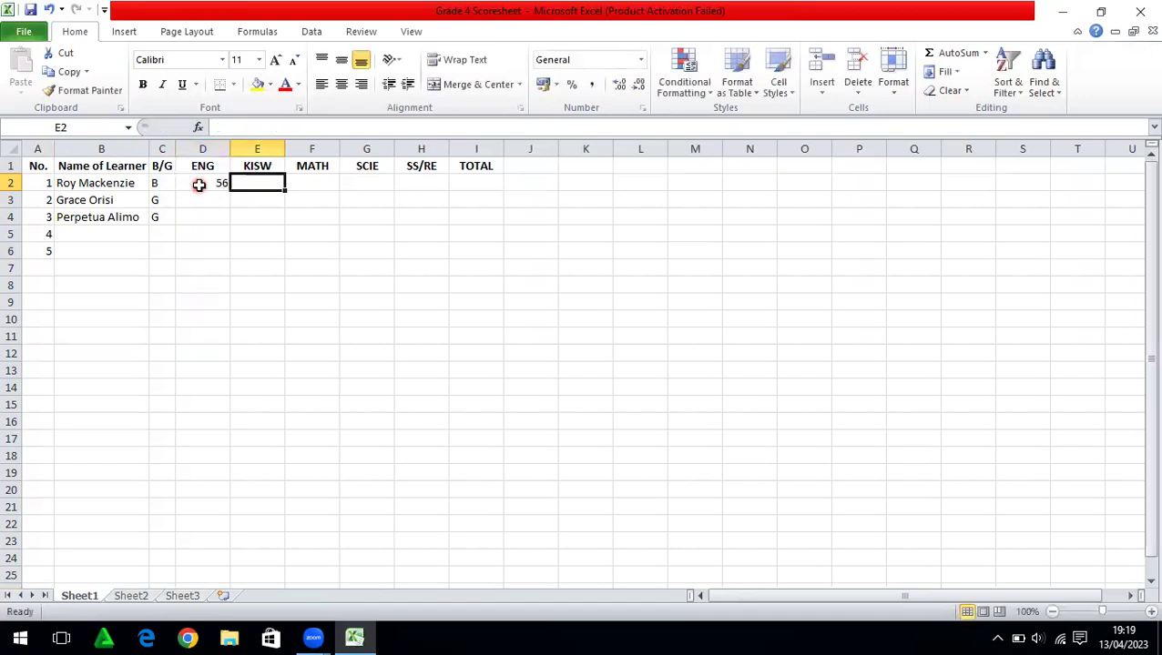
pyautogui.write('73')
pyautogui.press('Tab')
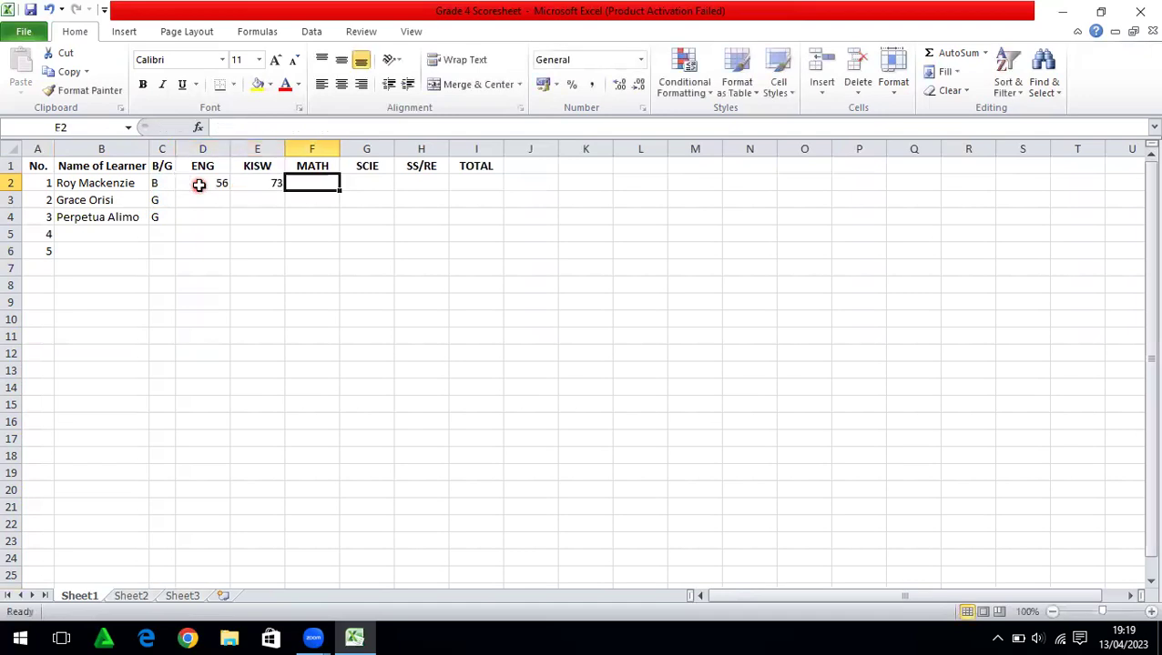
pyautogui.write('85')
pyautogui.press('BackSpace')
pyautogui.write('6')
pyautogui.press('Tab')
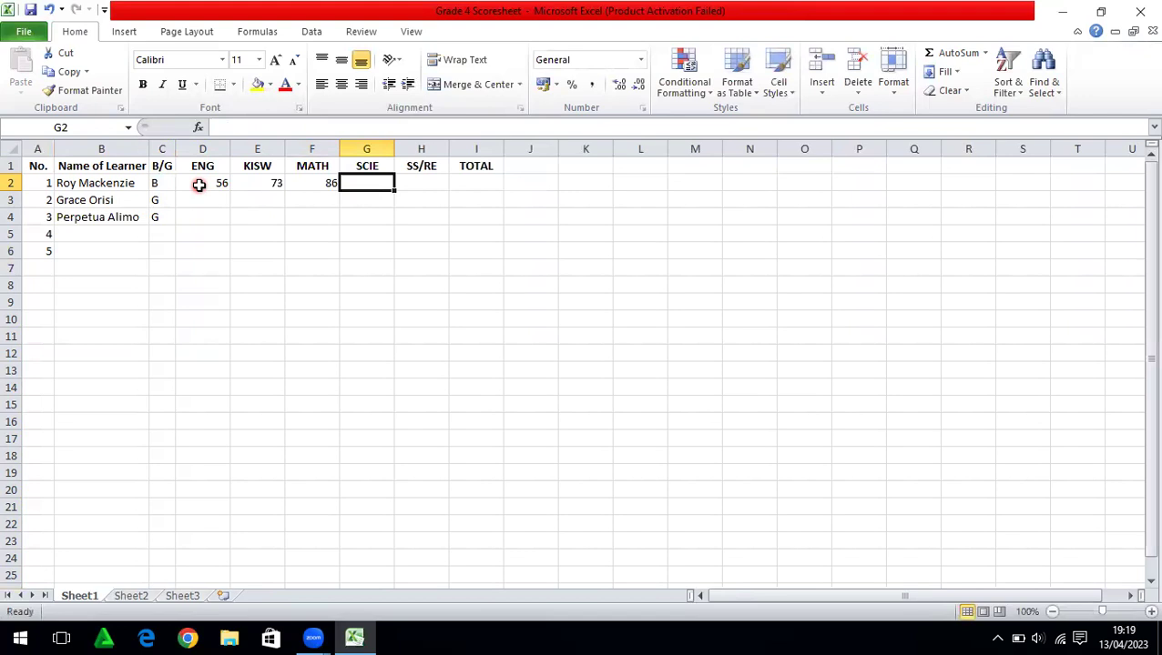
pyautogui.write('54')
pyautogui.press('Tab')
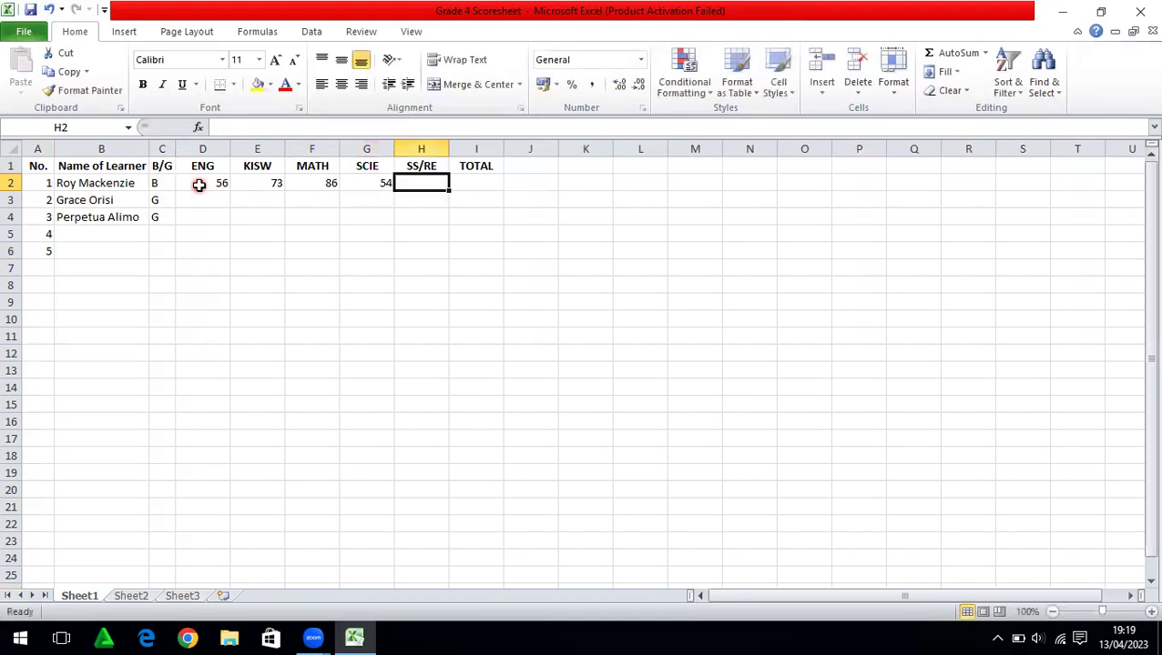
pyautogui.write('81')
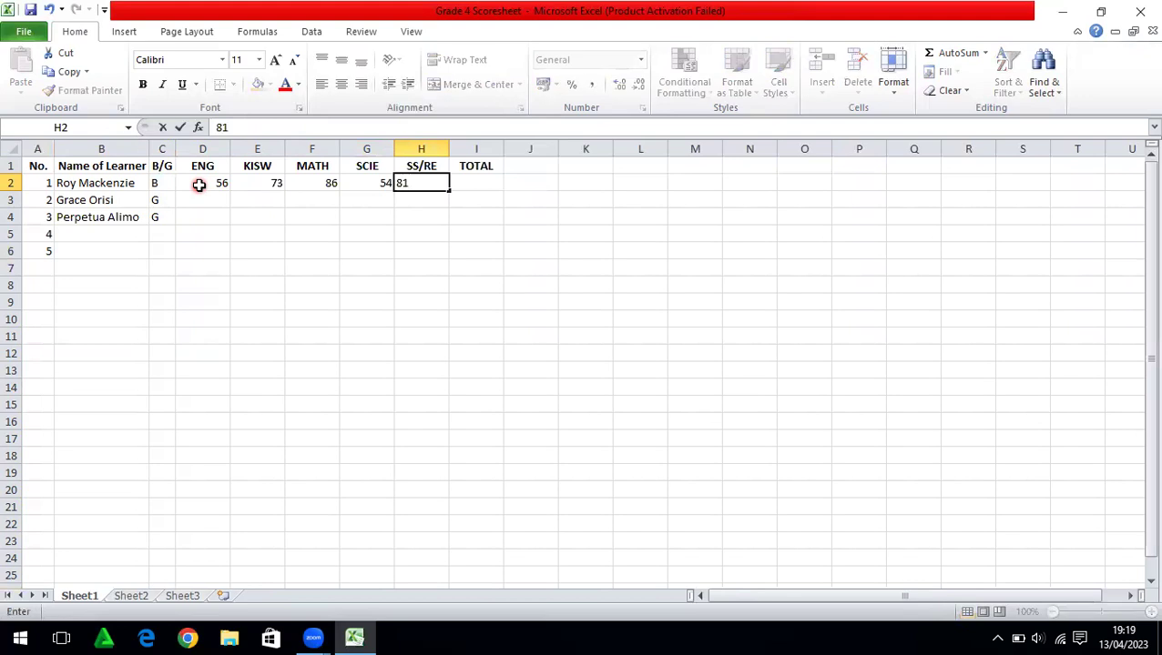
pyautogui.press('Return')
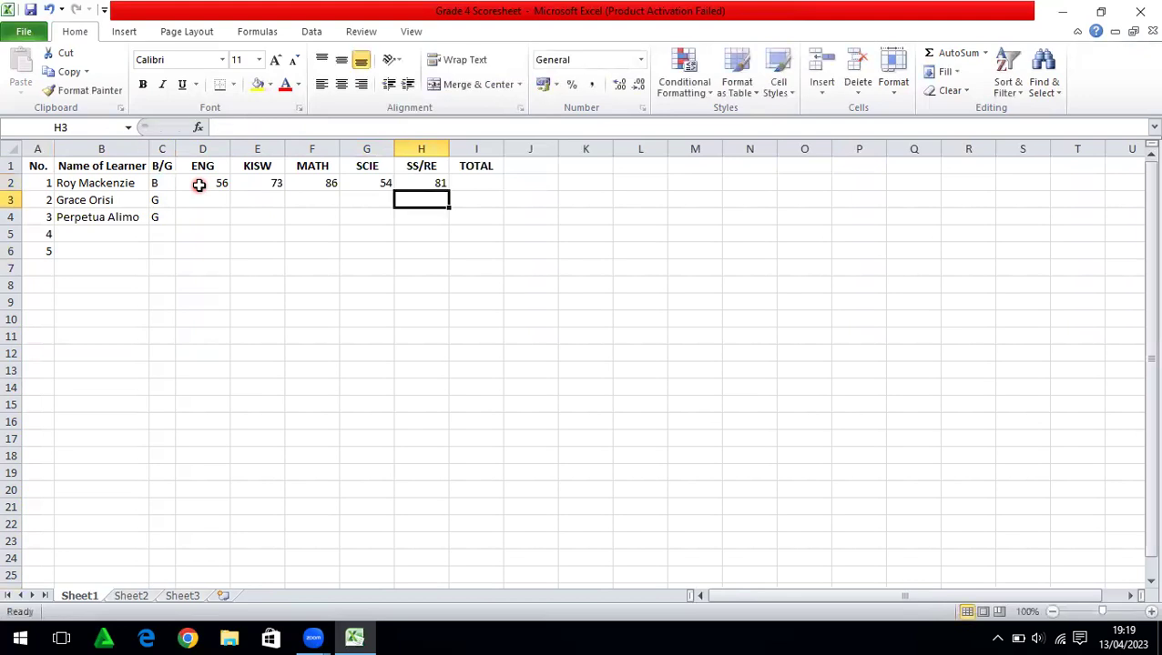
pyautogui.press('Left')
pyautogui.press('Left')
pyautogui.press('Left')
pyautogui.press('Left')
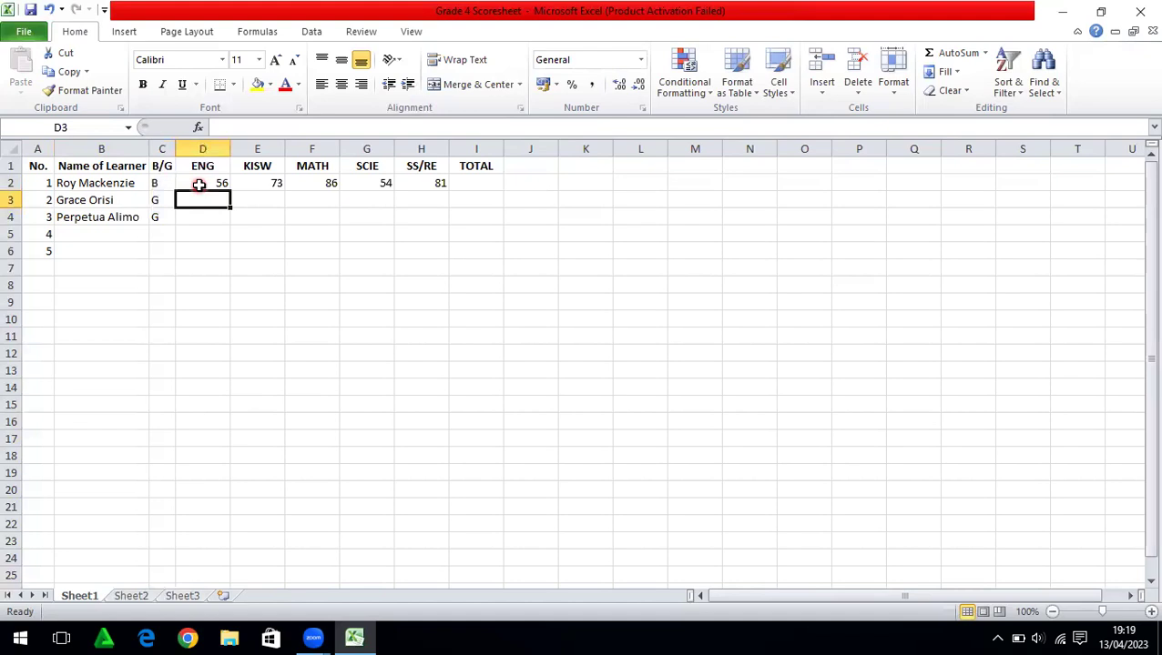
# Enter the second learner's marks 57, 65, 64, 73 and 92 in D3:H3
pyautogui.write('57')
pyautogui.press('Tab')
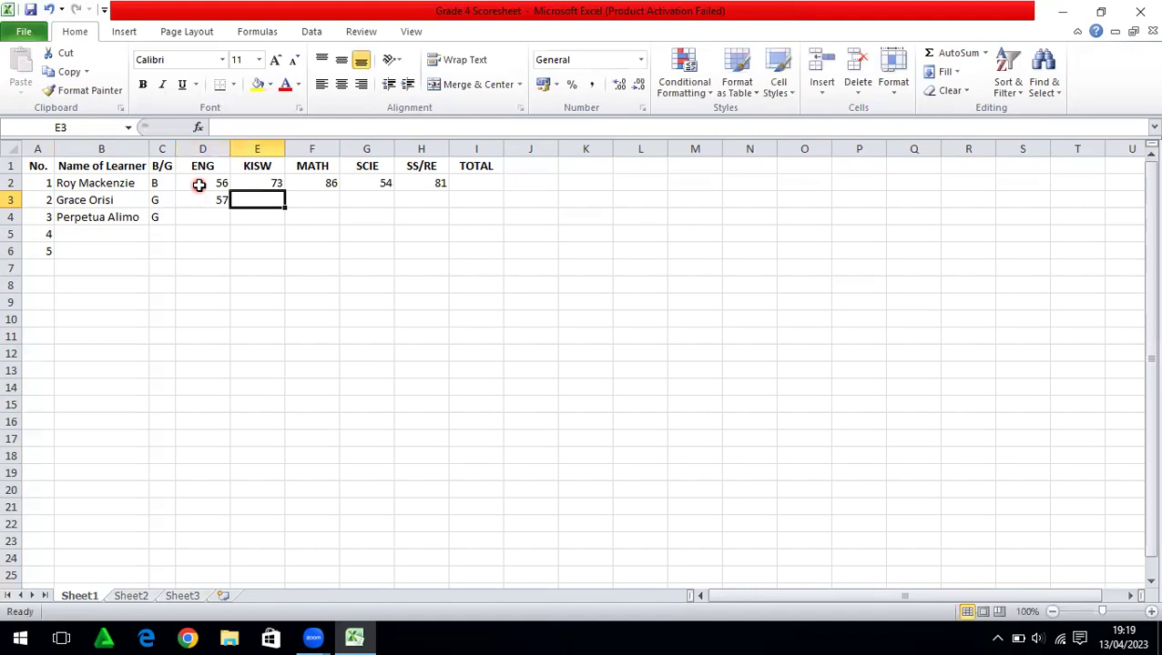
pyautogui.write('65')
pyautogui.press('Tab')
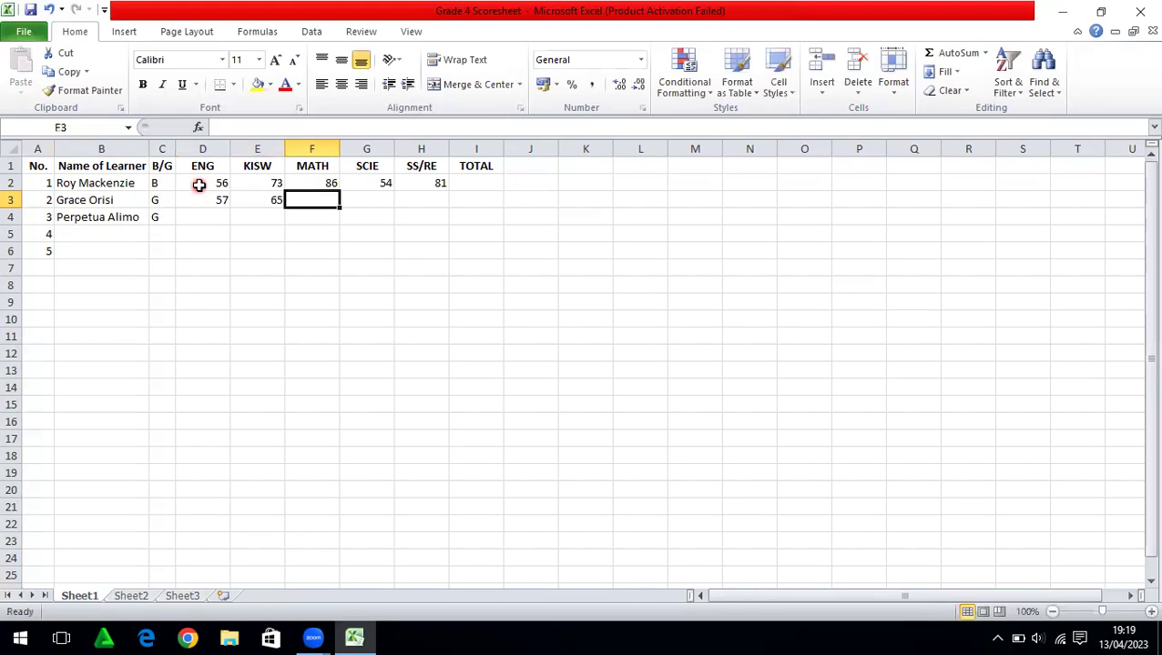
pyautogui.write('64')
pyautogui.press('Tab')
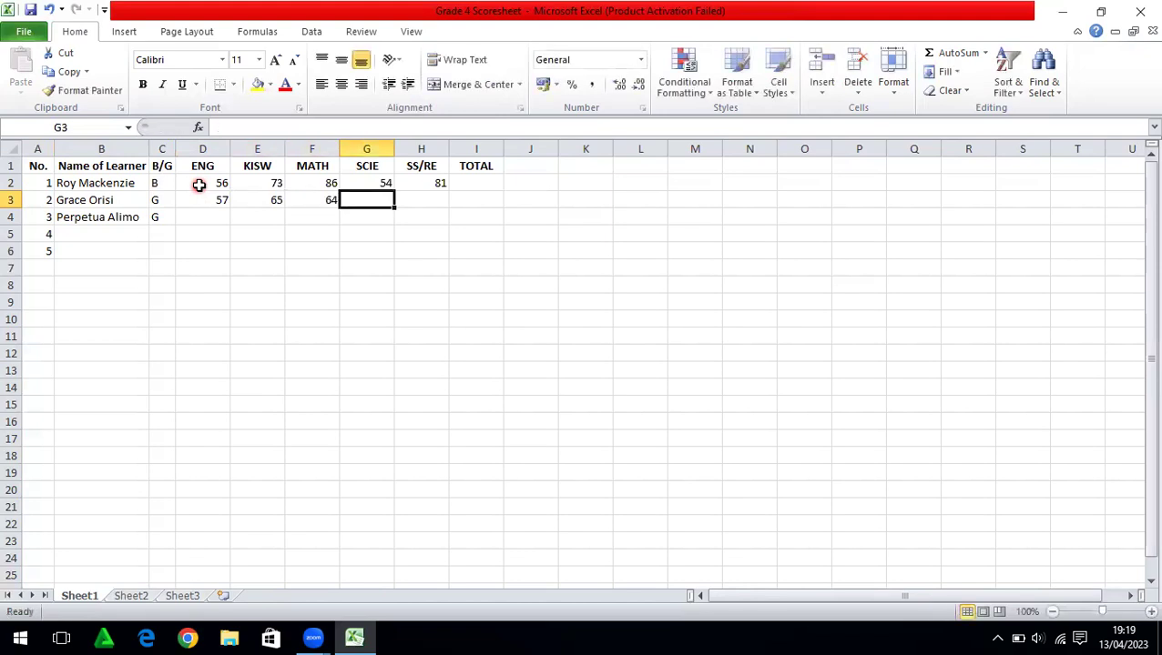
pyautogui.write('73')
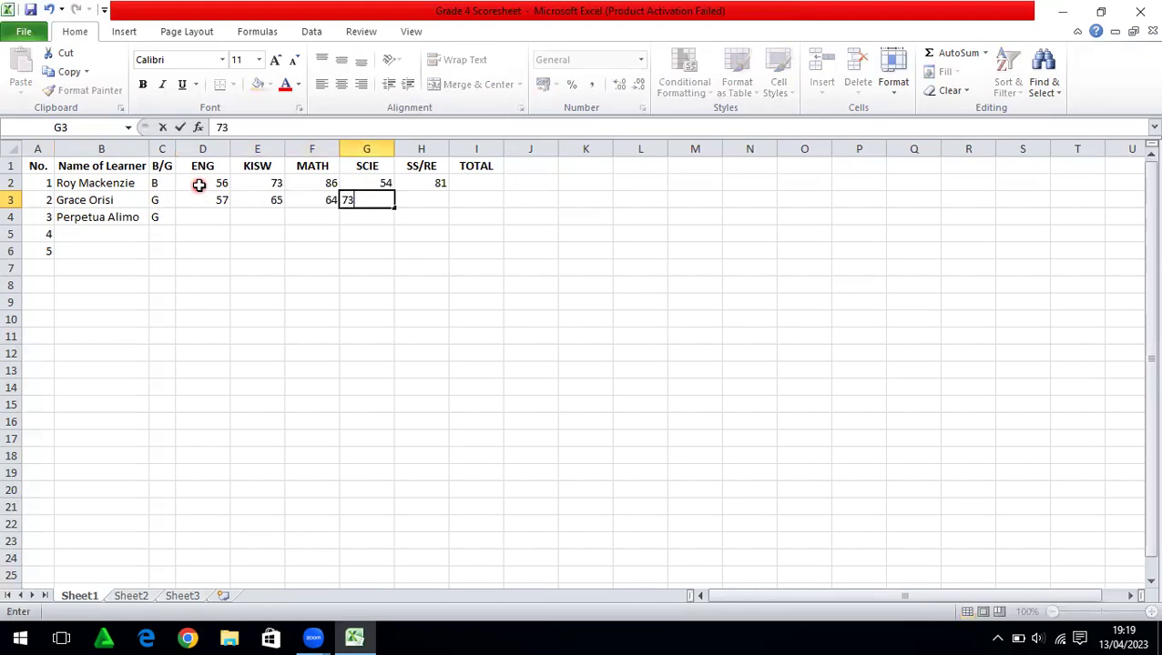
pyautogui.press('Tab')
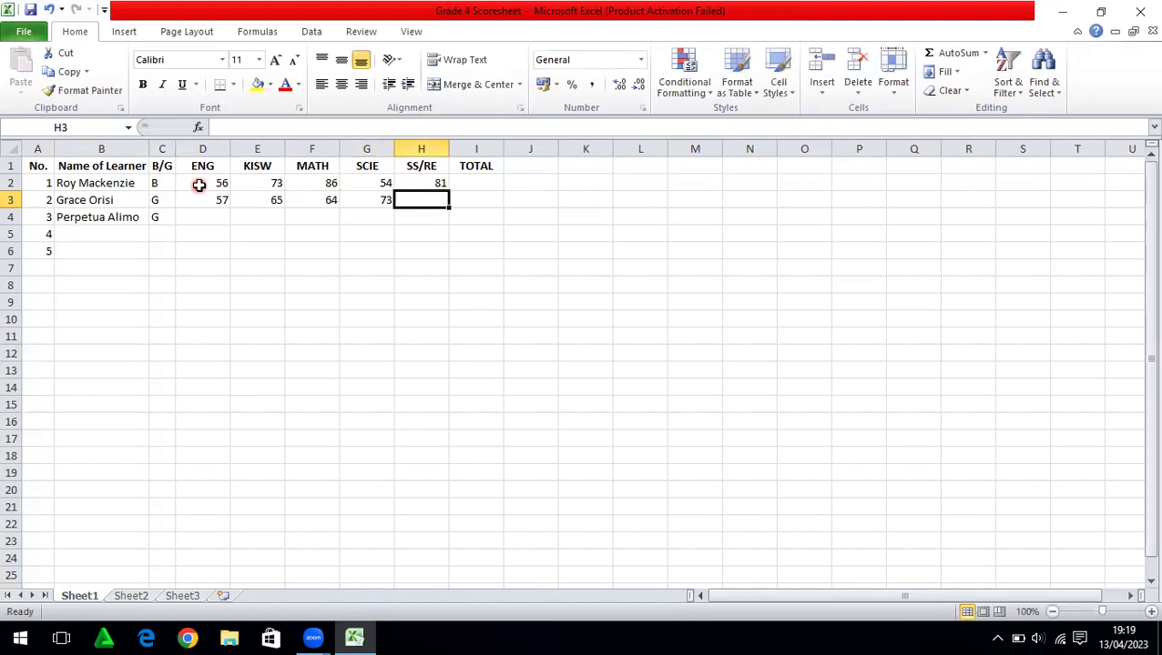
pyautogui.write('92')
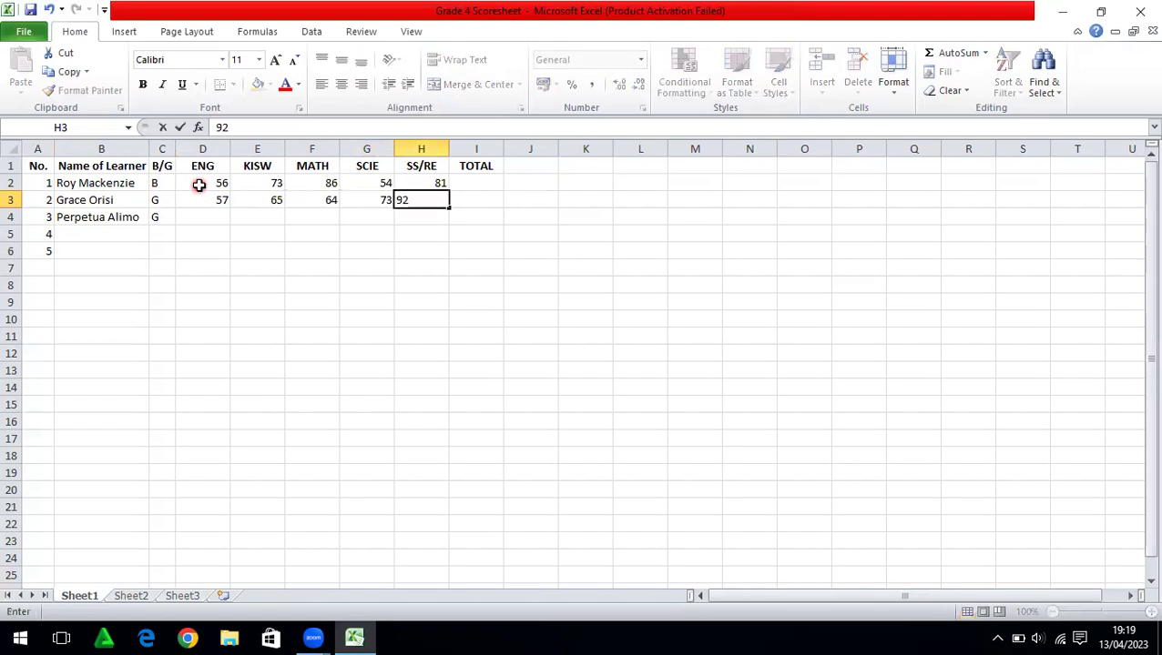
pyautogui.press('Return')
pyautogui.press('Left')
pyautogui.press('Left')
pyautogui.press('Left')
pyautogui.press('Left')
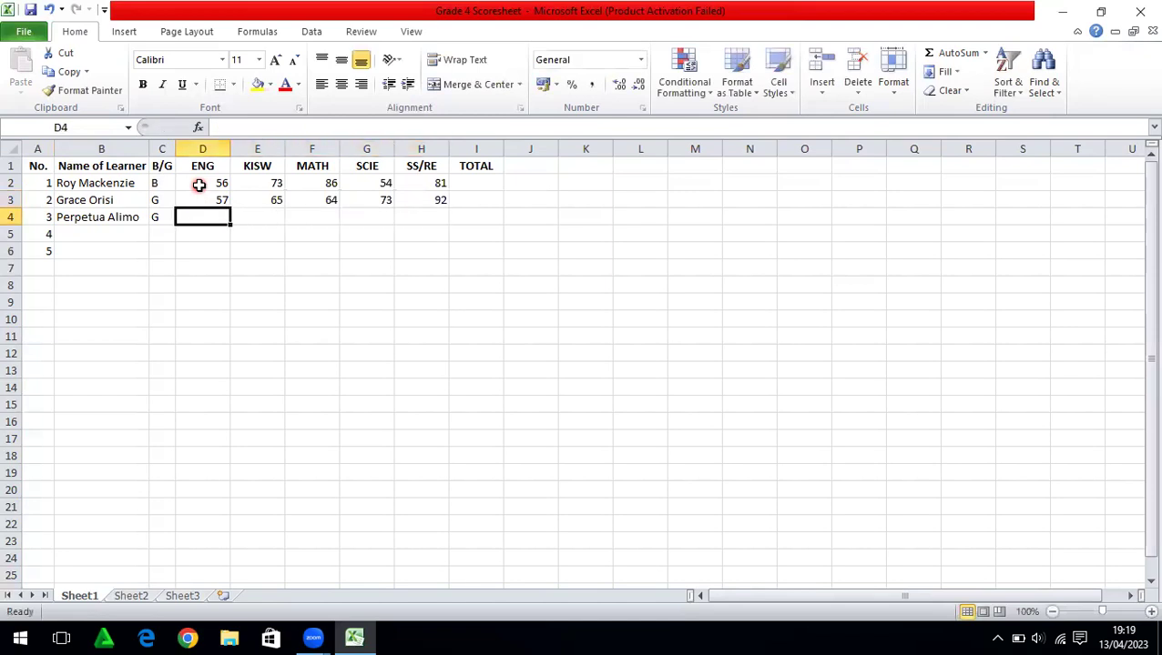
# Enter the third learner's marks 68, 78, 63, 56 and 62 in D4:H4
pyautogui.write('68')
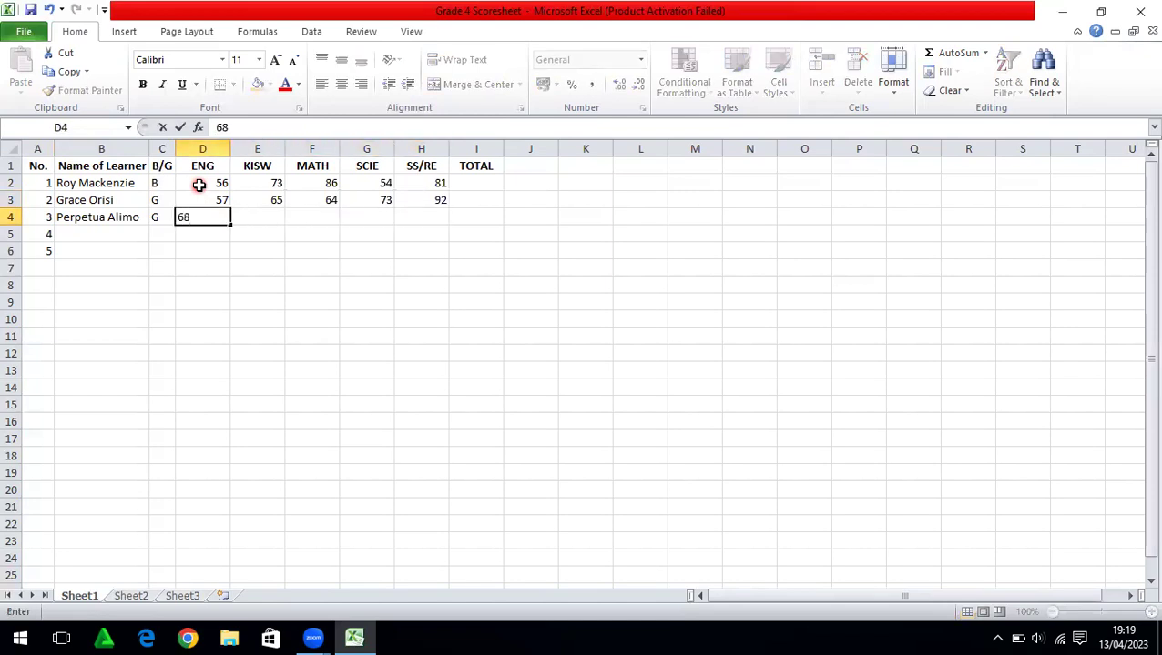
pyautogui.press('Tab')
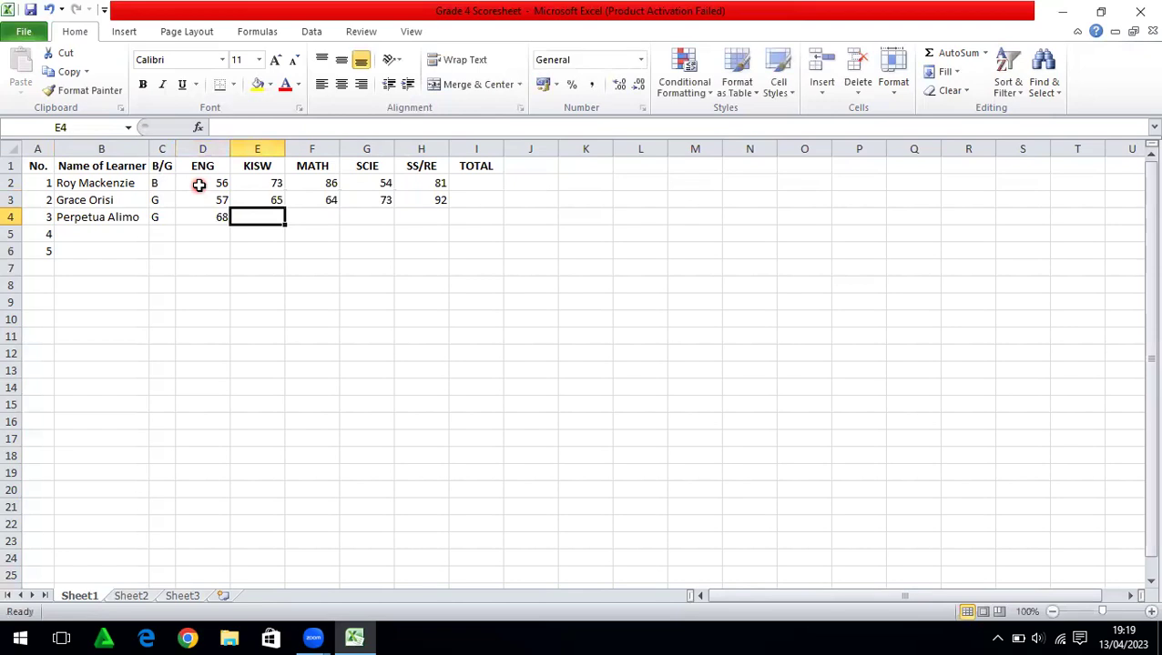
pyautogui.write('78')
pyautogui.press('Tab')
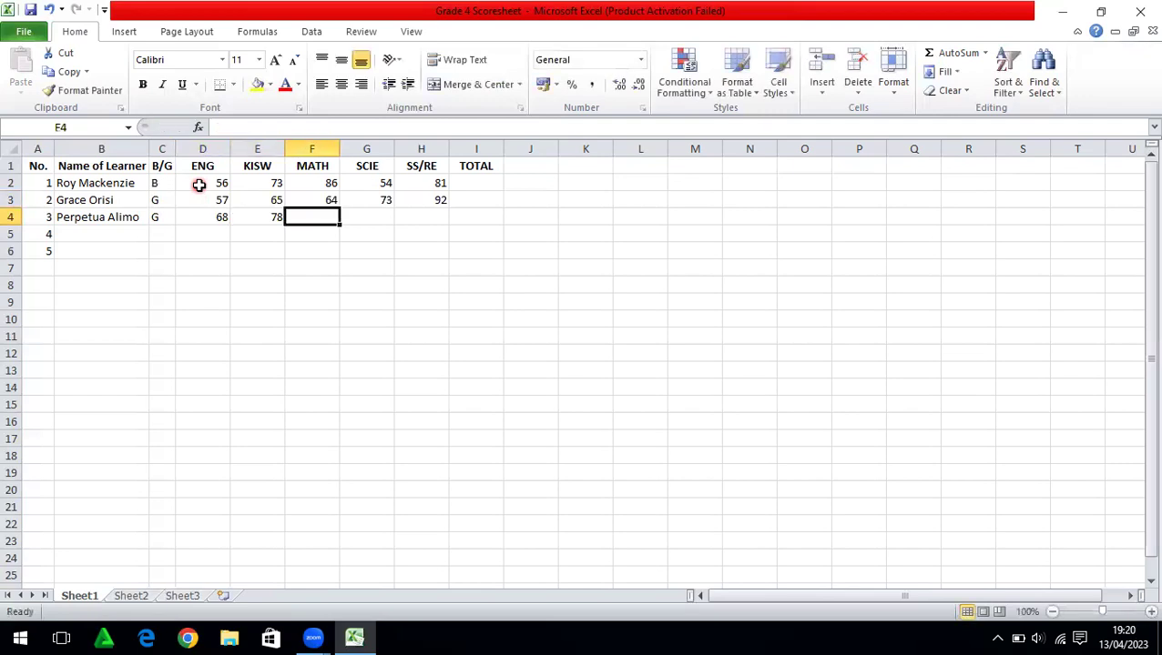
pyautogui.write('63')
pyautogui.press('Tab')
pyautogui.write('56')
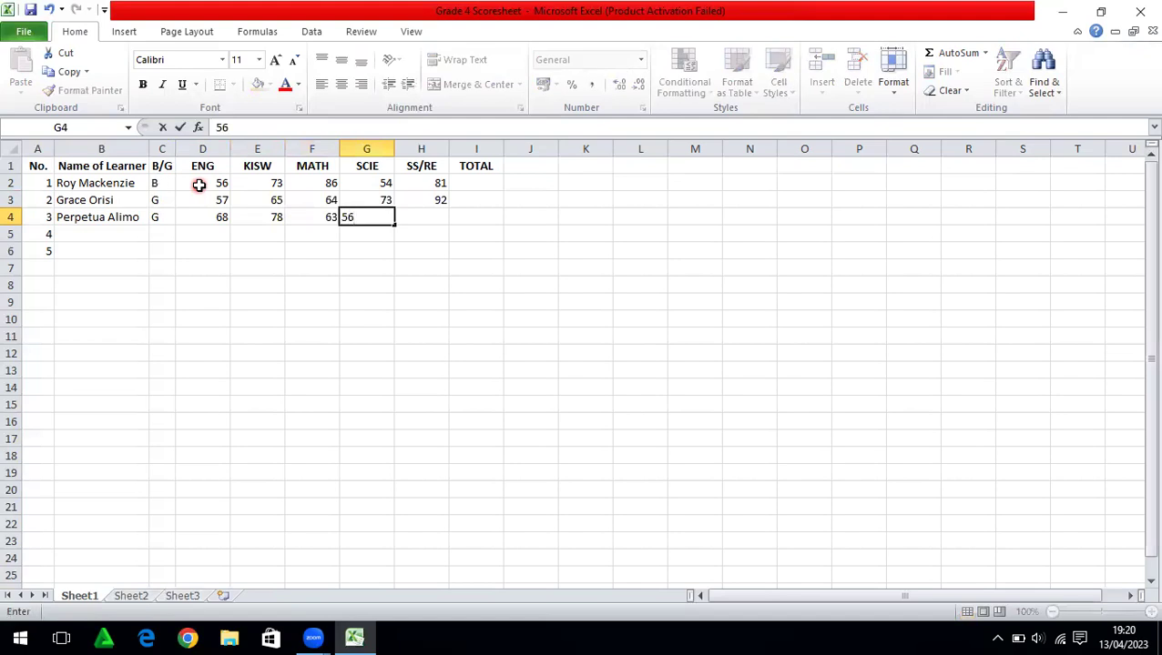
pyautogui.press('Tab')
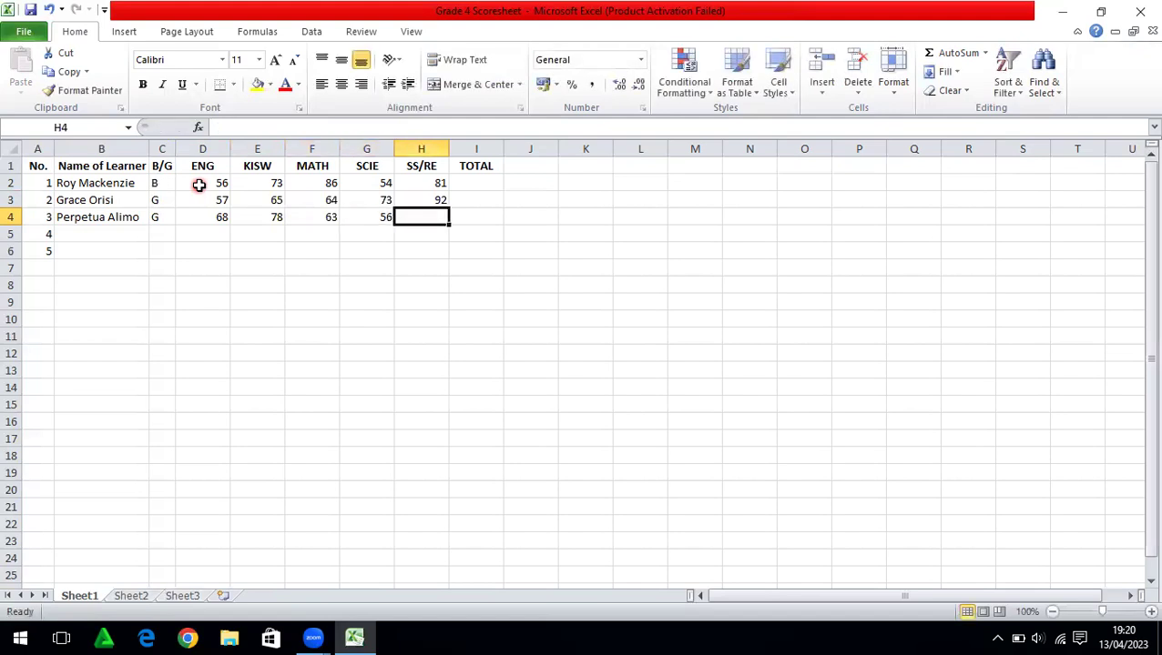
pyautogui.write('62')
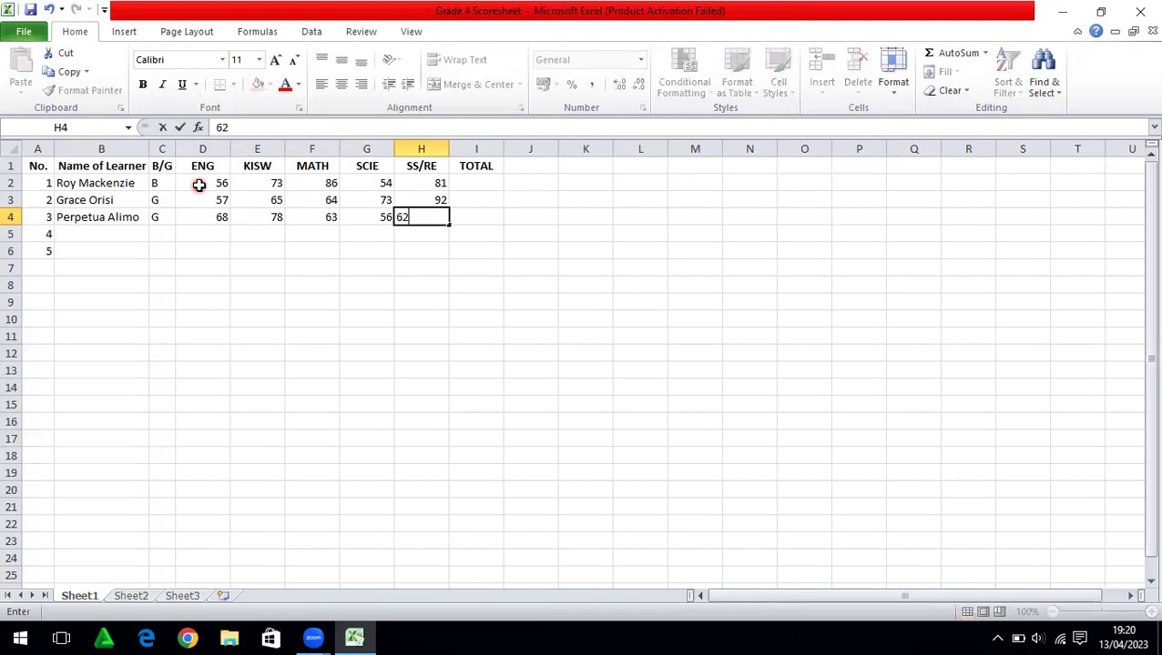
pyautogui.press('Return')
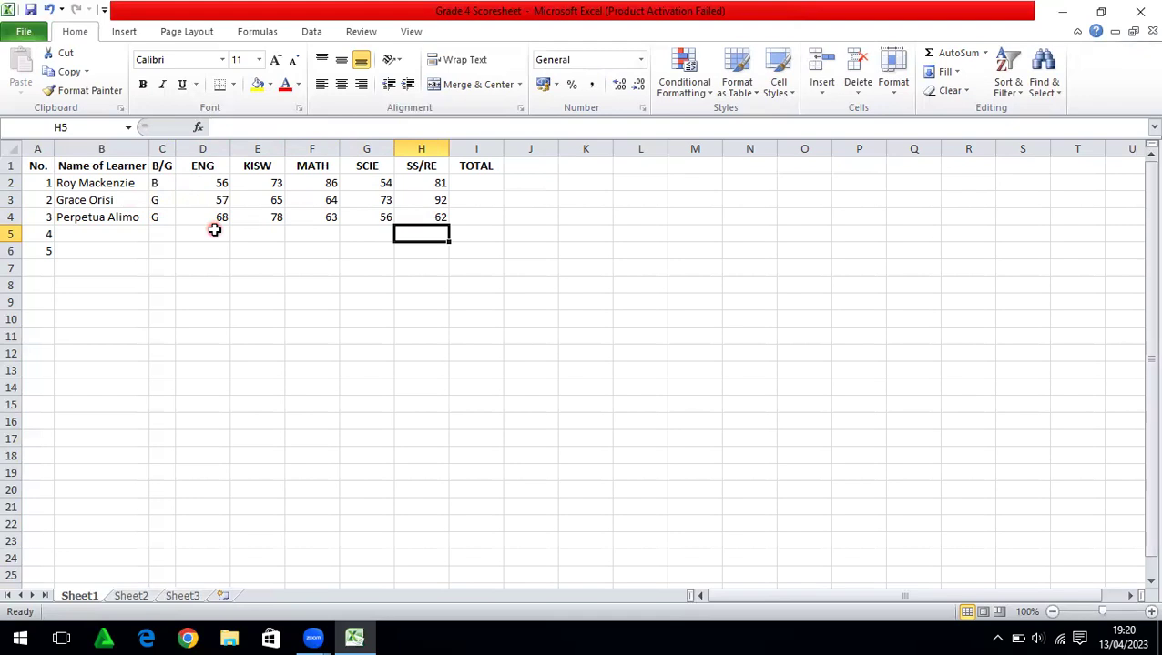
# Sum each learner's marks from ENG to SS/RE into TOTAL, giving 350, 351 and 327
pyautogui.click(192, 183)
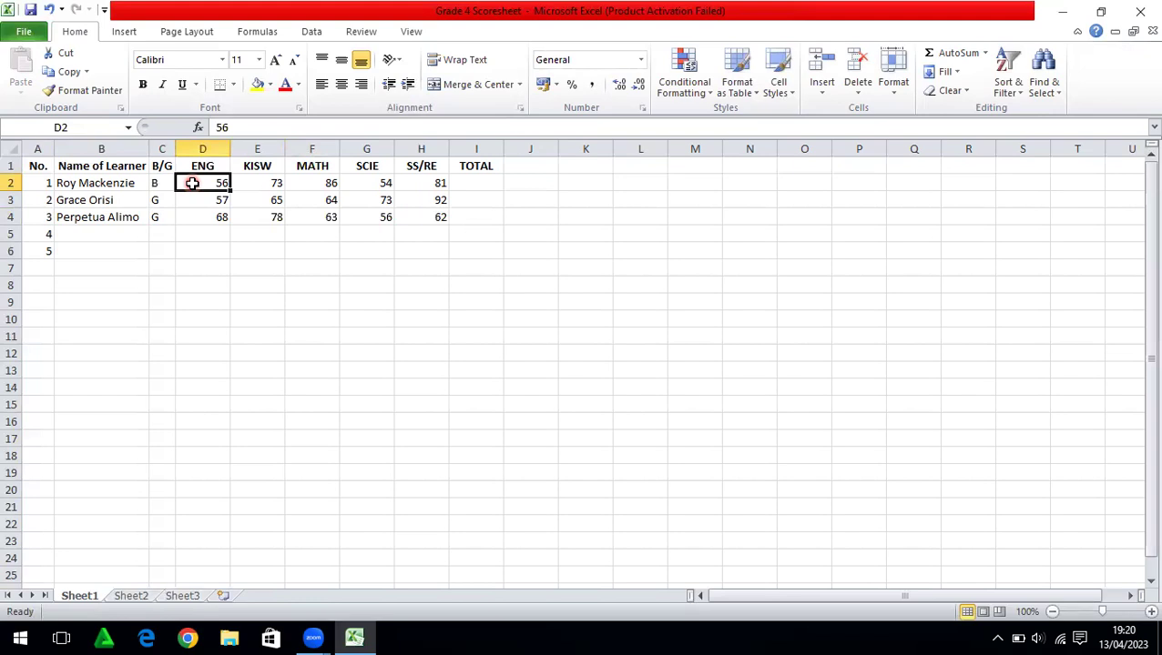
pyautogui.moveTo(193, 183); pyautogui.dragTo(458, 207)
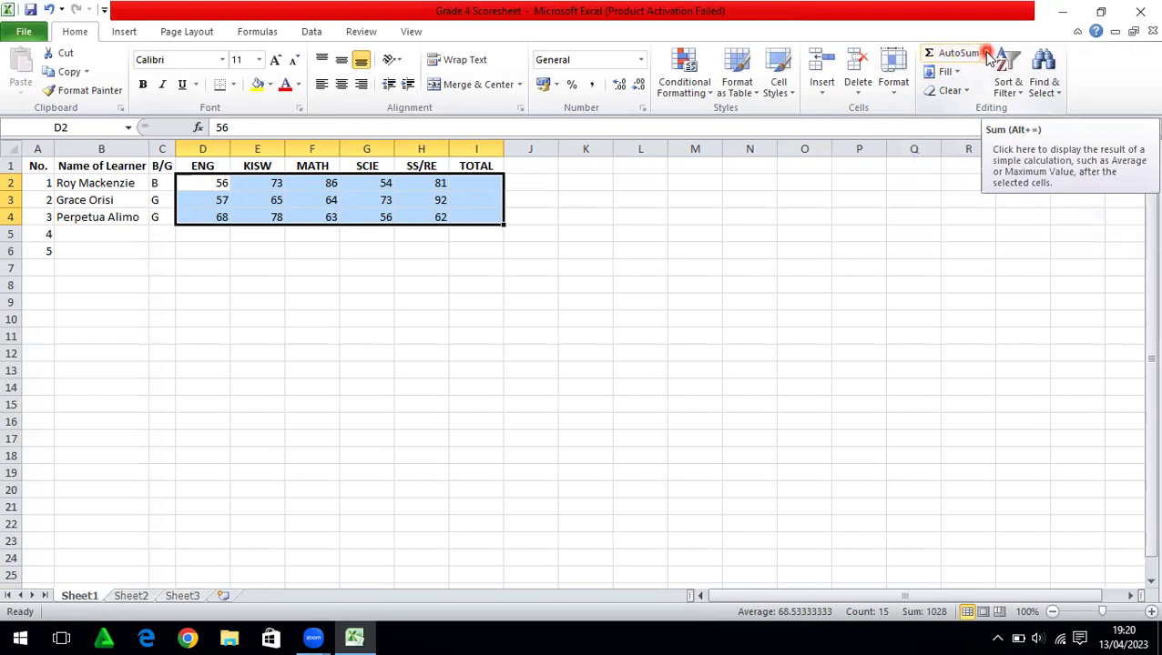
pyautogui.click(987, 55)
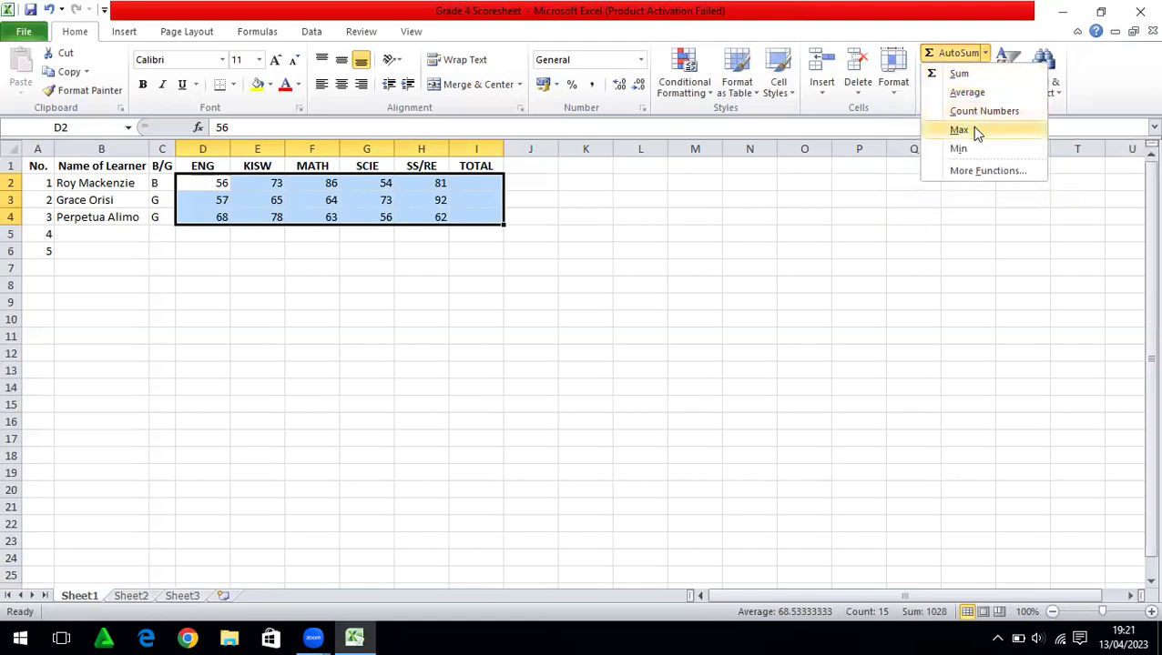
pyautogui.click(965, 78)
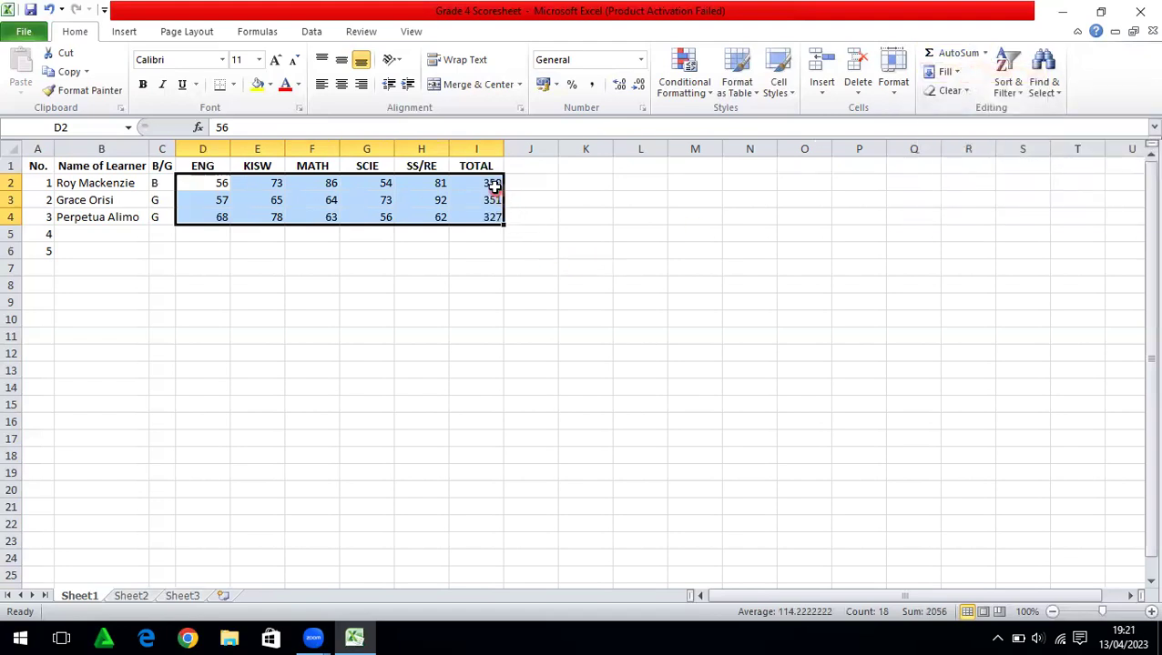
pyautogui.click(526, 217)
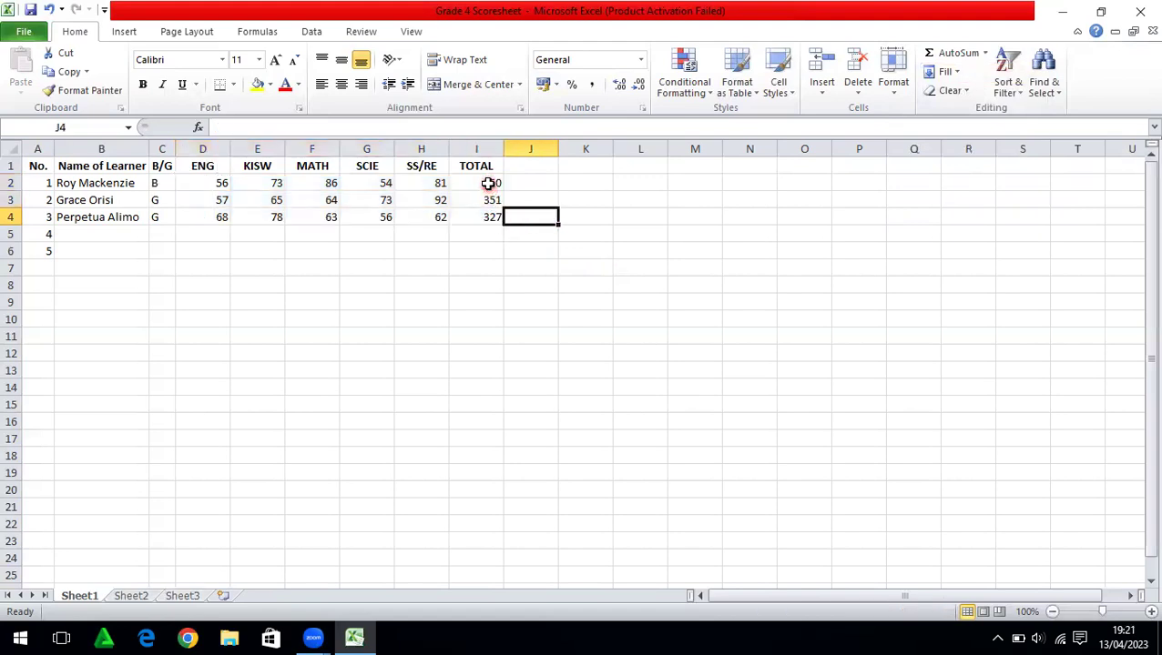
# Make the TOTAL values 350, 351 and 327 bold
pyautogui.moveTo(488, 183); pyautogui.dragTo(487, 215)
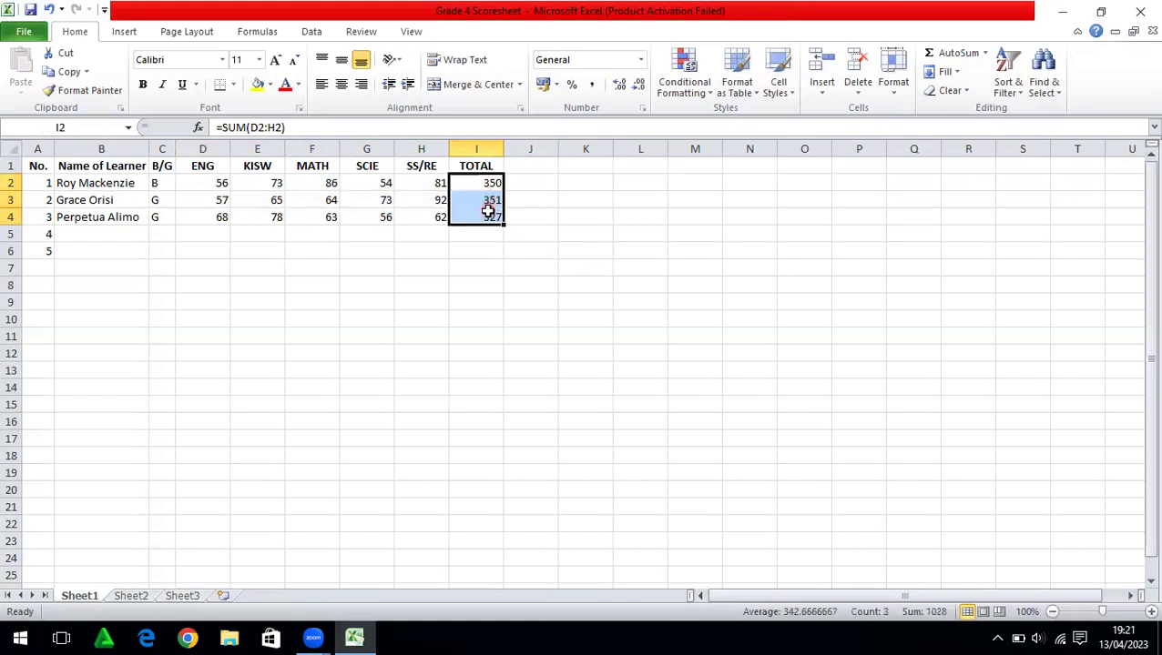
pyautogui.click(144, 85)
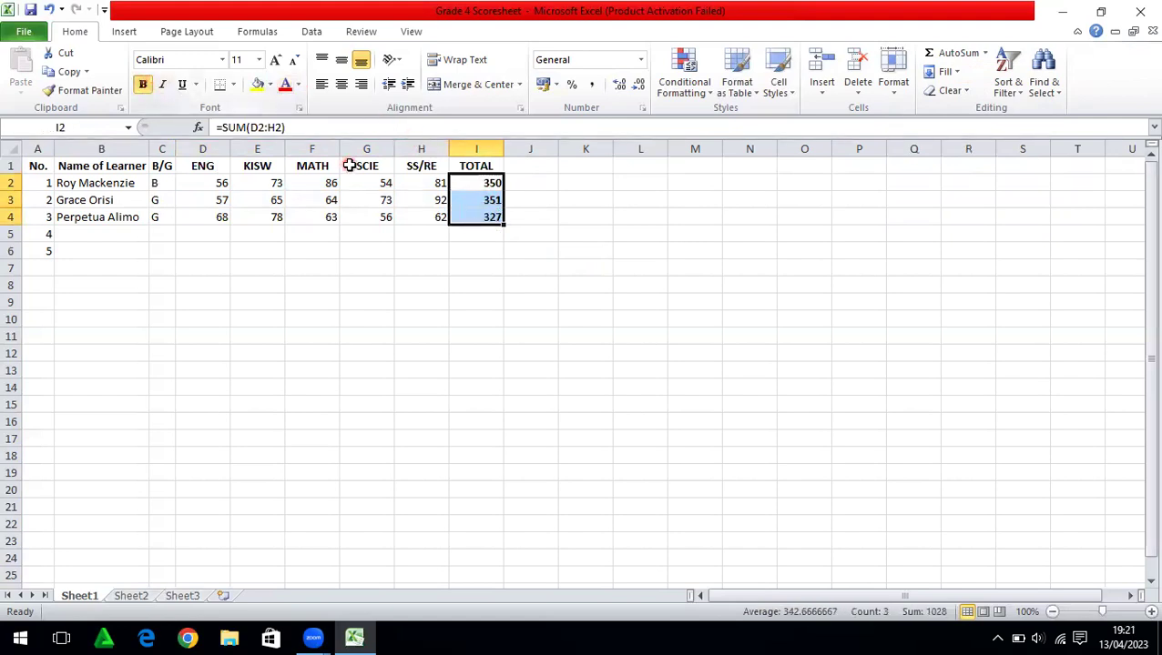
pyautogui.click(538, 230)
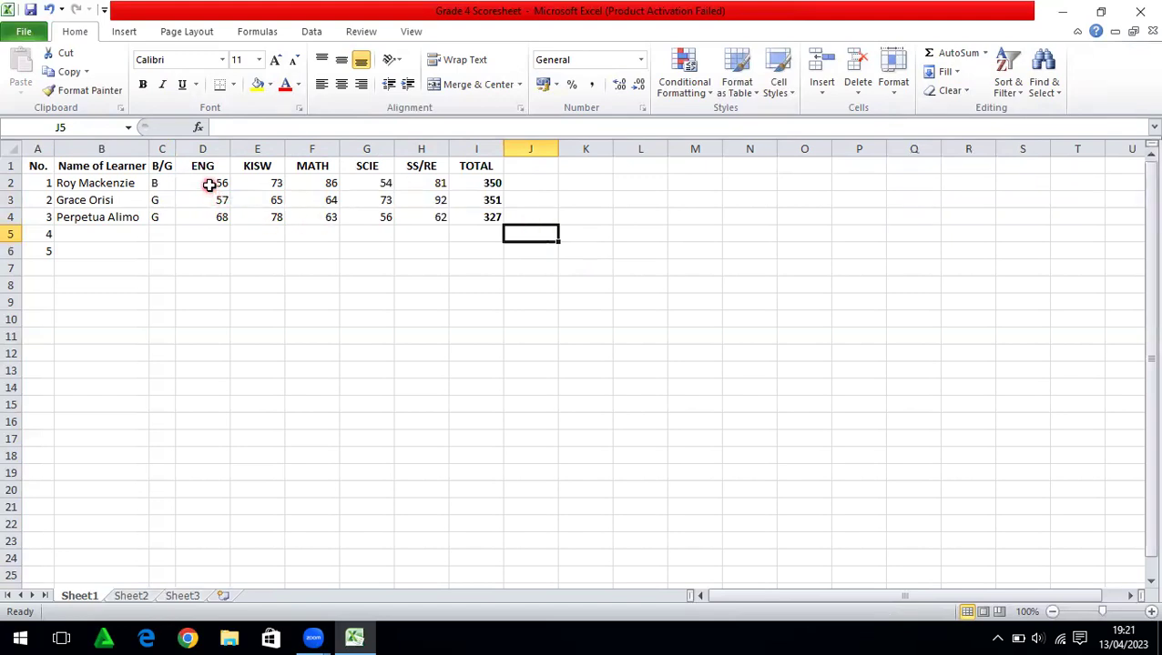
# Select the marks and totals D2:I6 and show the AutoSum function choices
pyautogui.moveTo(210, 185); pyautogui.dragTo(461, 202)
pyautogui.moveTo(461, 225); pyautogui.dragTo(465, 245)
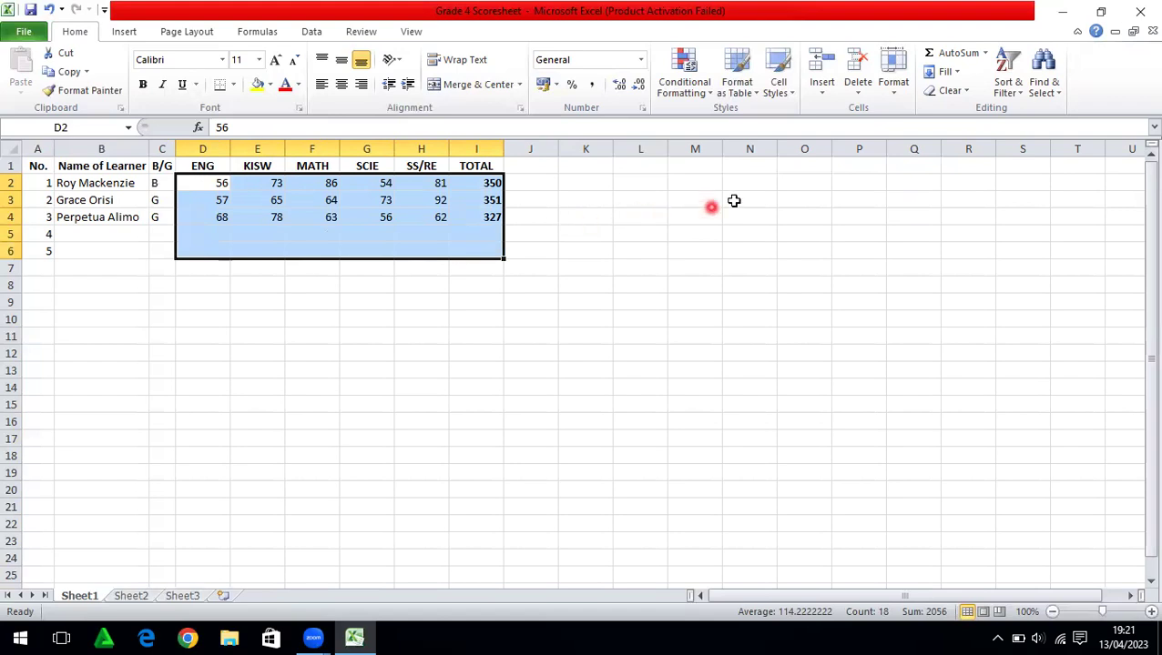
pyautogui.click(988, 54)
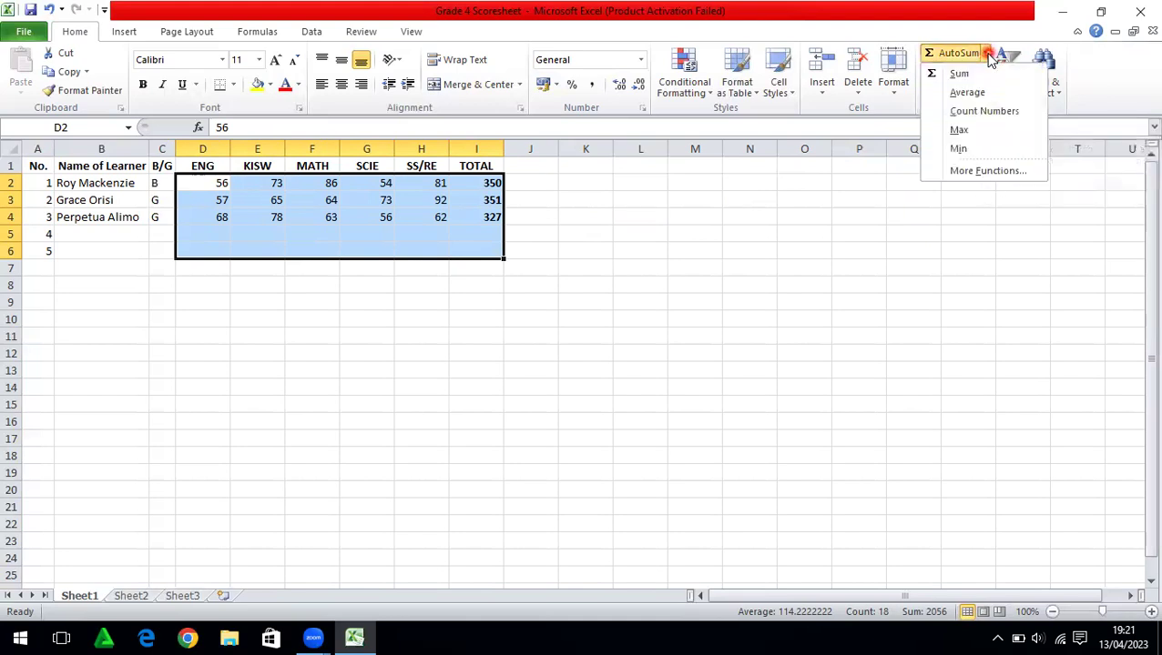
# Fill row 6 with column averages, from 60.33333 for ENG to 342.6667 for TOTAL
pyautogui.click(972, 94)
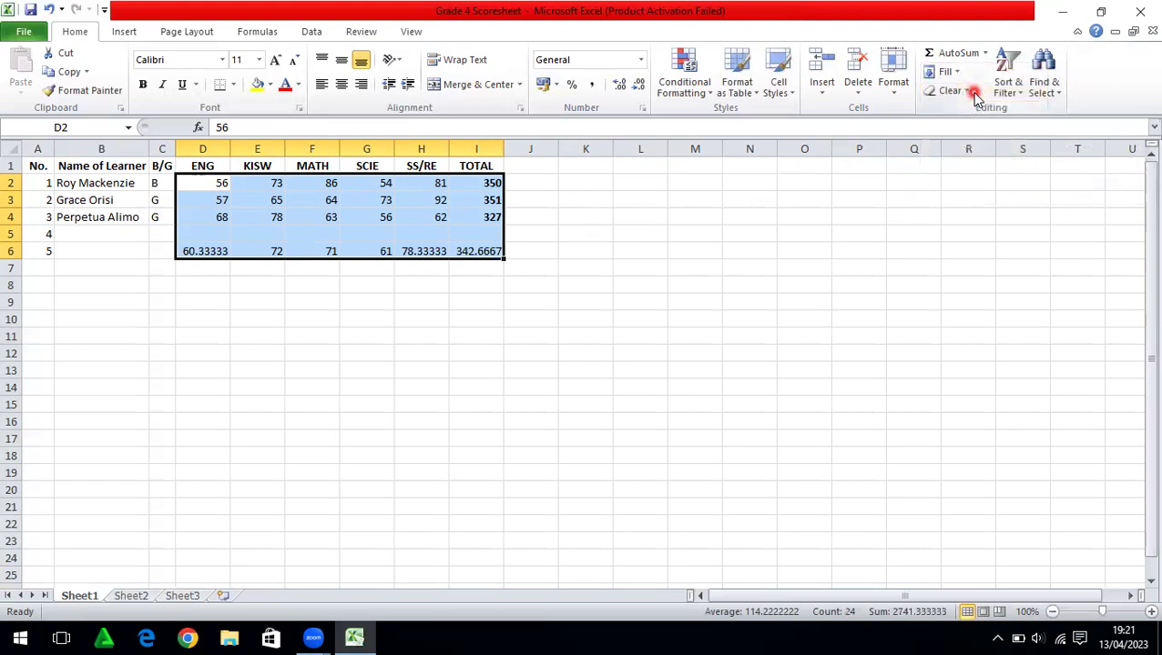
pyautogui.click(368, 300)
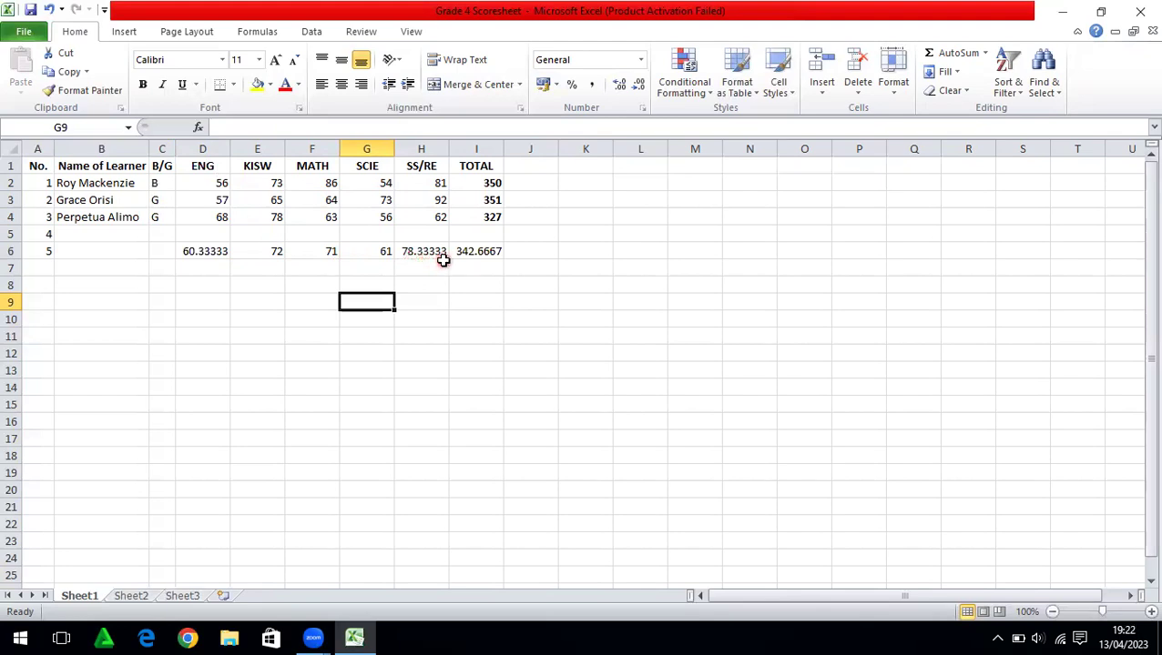
# Show the D6:I6 averages with two decimals (60.33 to 342.67) and make them bold
pyautogui.click(210, 252)
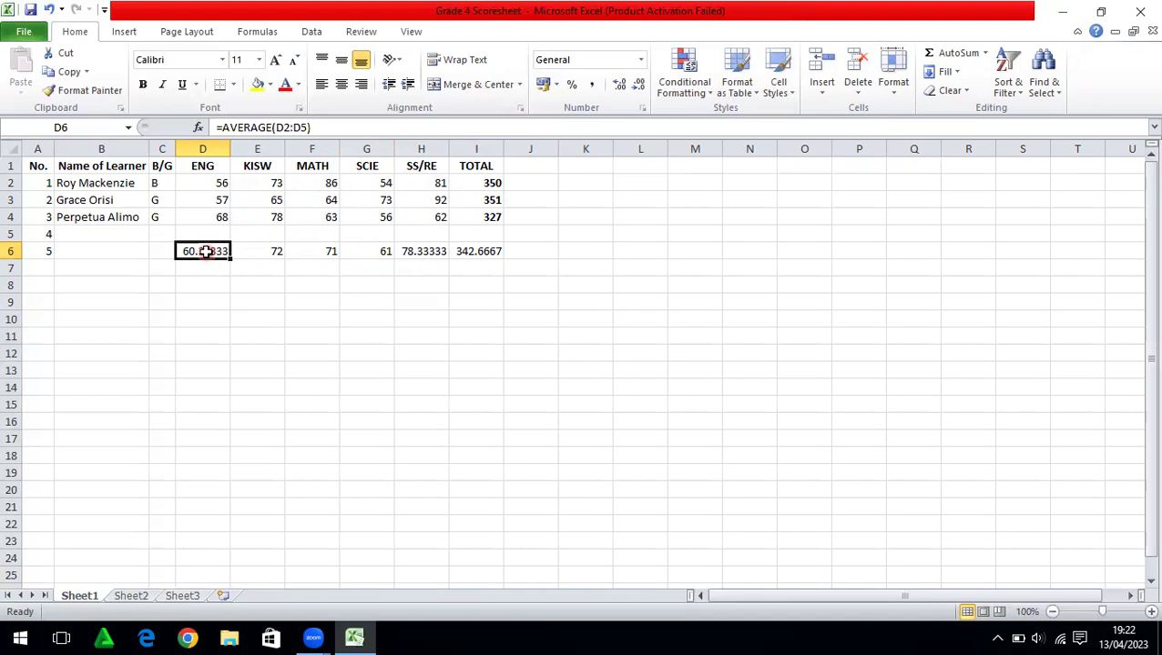
pyautogui.moveTo(202, 249); pyautogui.dragTo(472, 250)
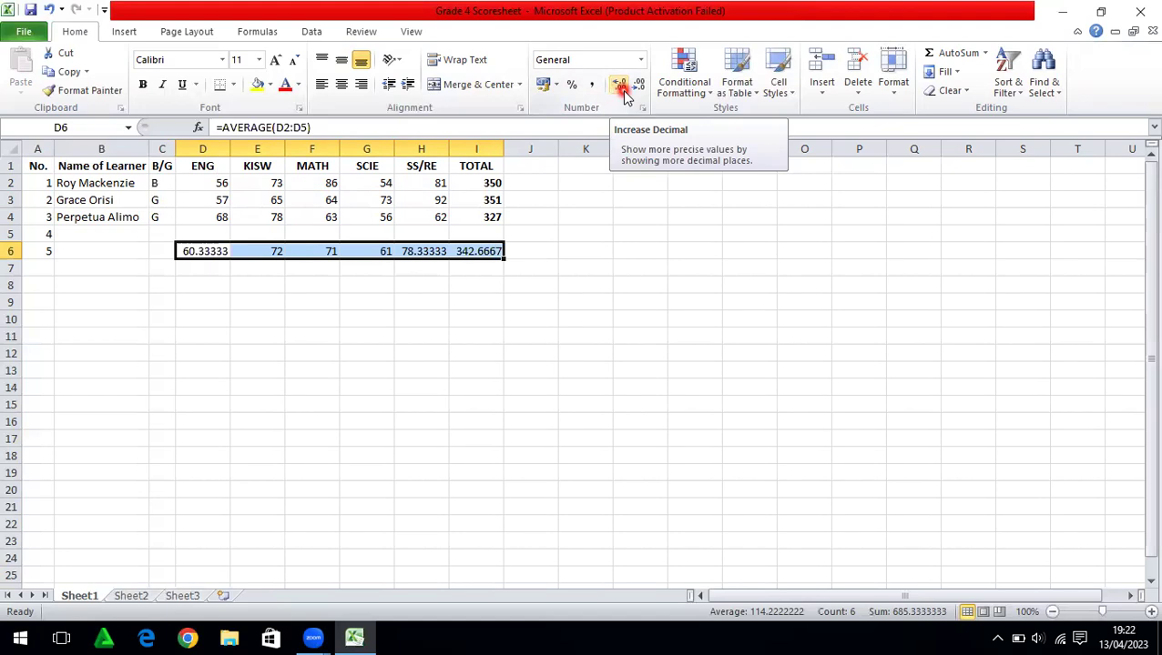
pyautogui.click(620, 87)
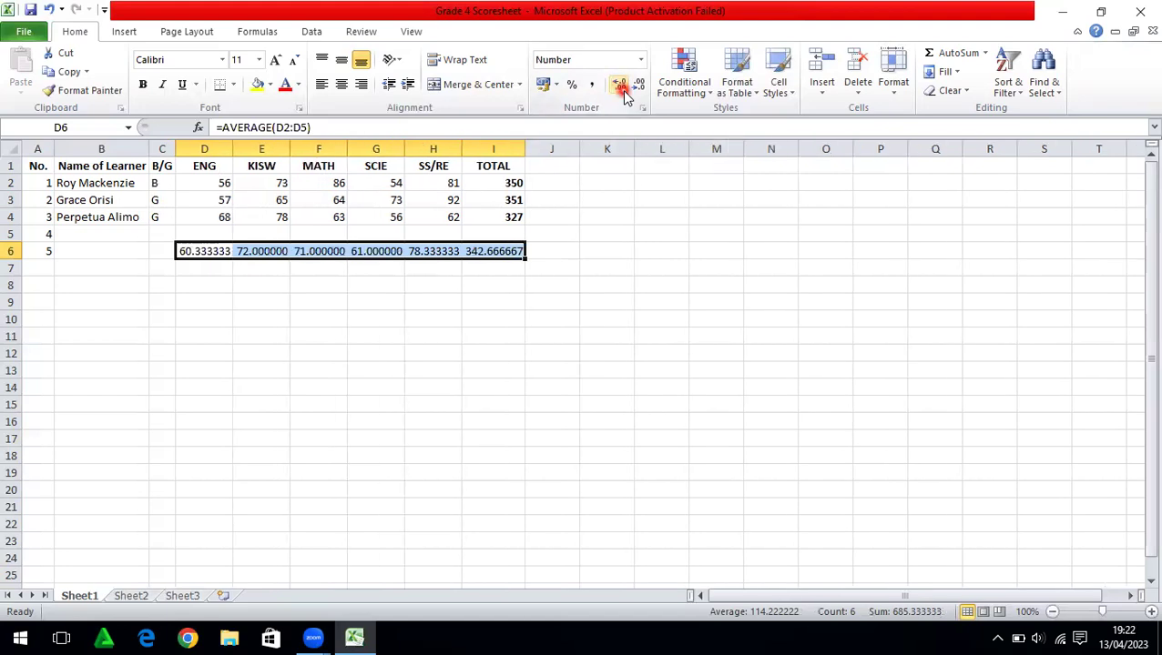
pyautogui.click(640, 87)
pyautogui.click(640, 87)
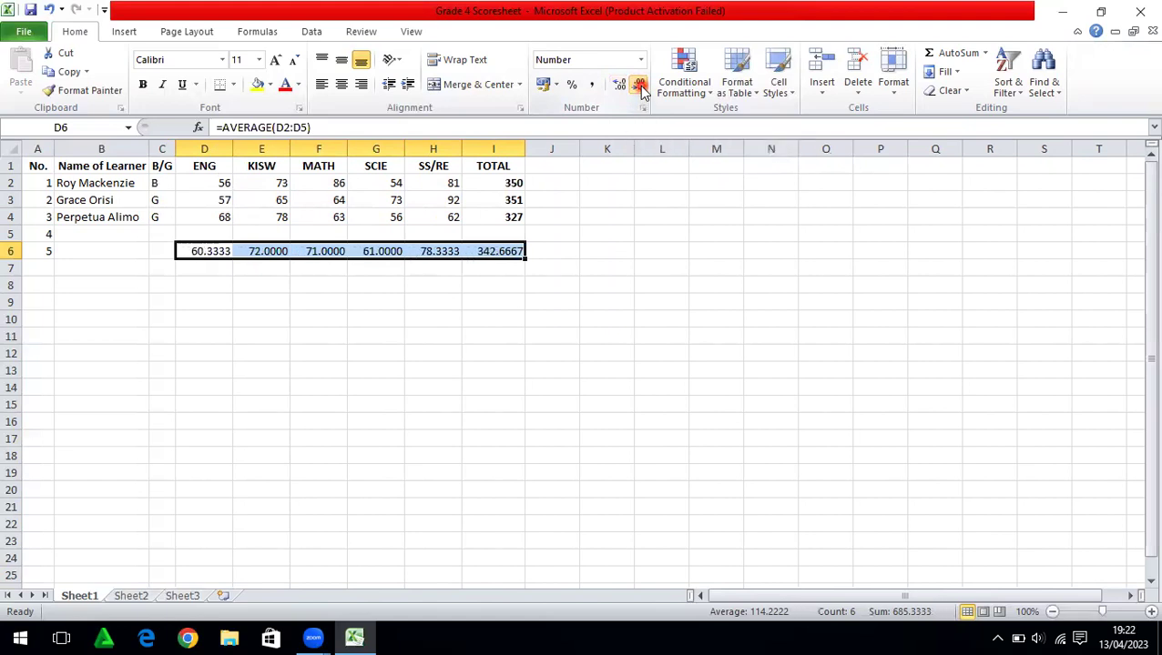
pyautogui.click(640, 87)
pyautogui.click(640, 86)
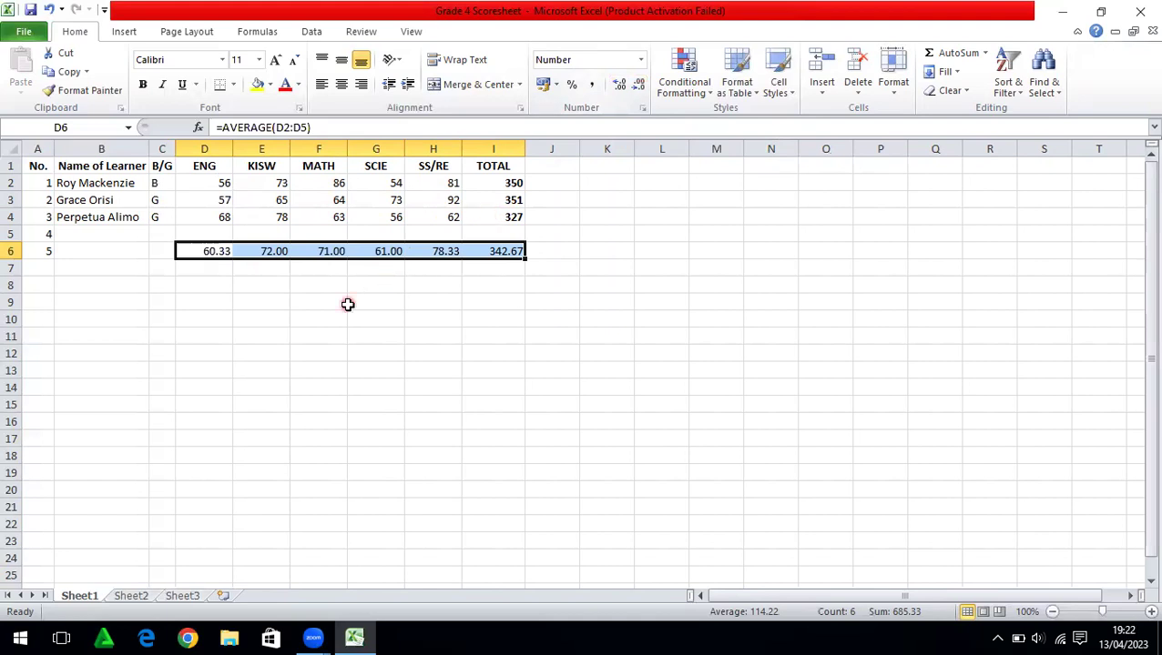
pyautogui.click(142, 86)
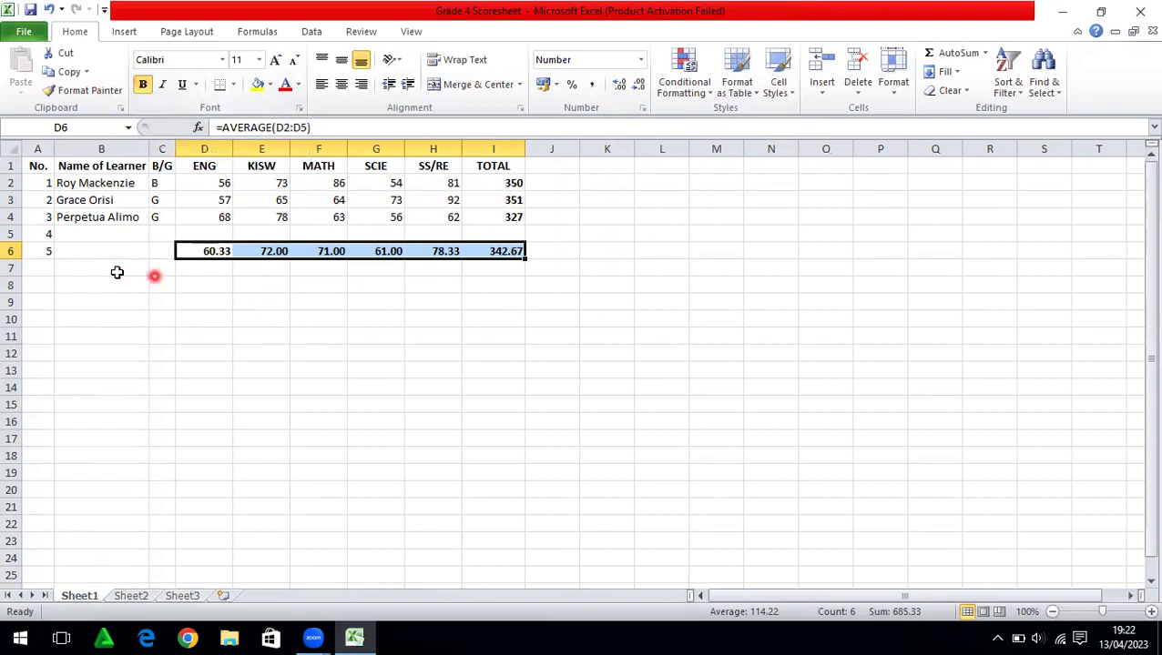
# Clear the numbers 4 and 5 from cells A5:A6
pyautogui.click(45, 235)
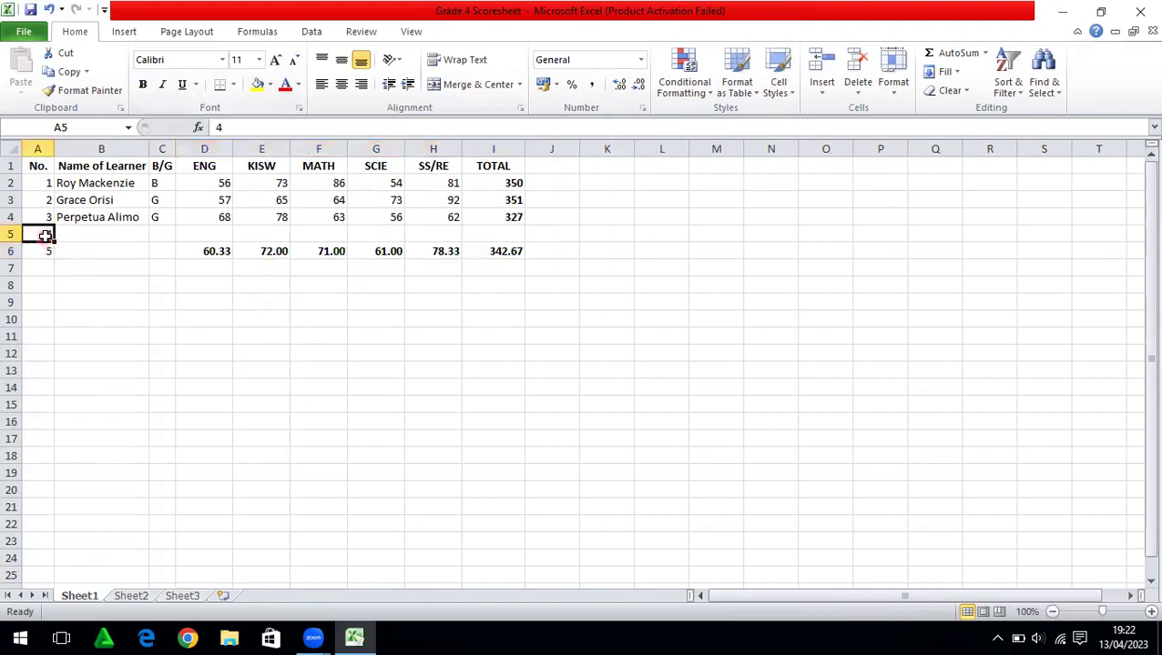
pyautogui.moveTo(44, 235); pyautogui.dragTo(43, 251)
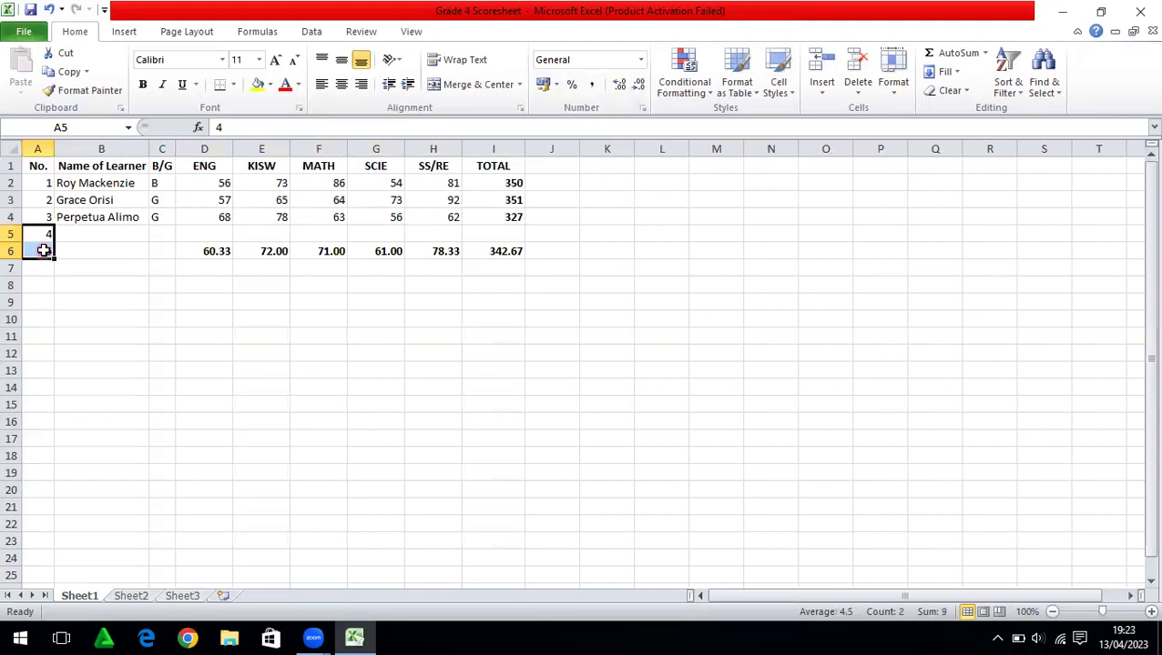
pyautogui.press('Delete')
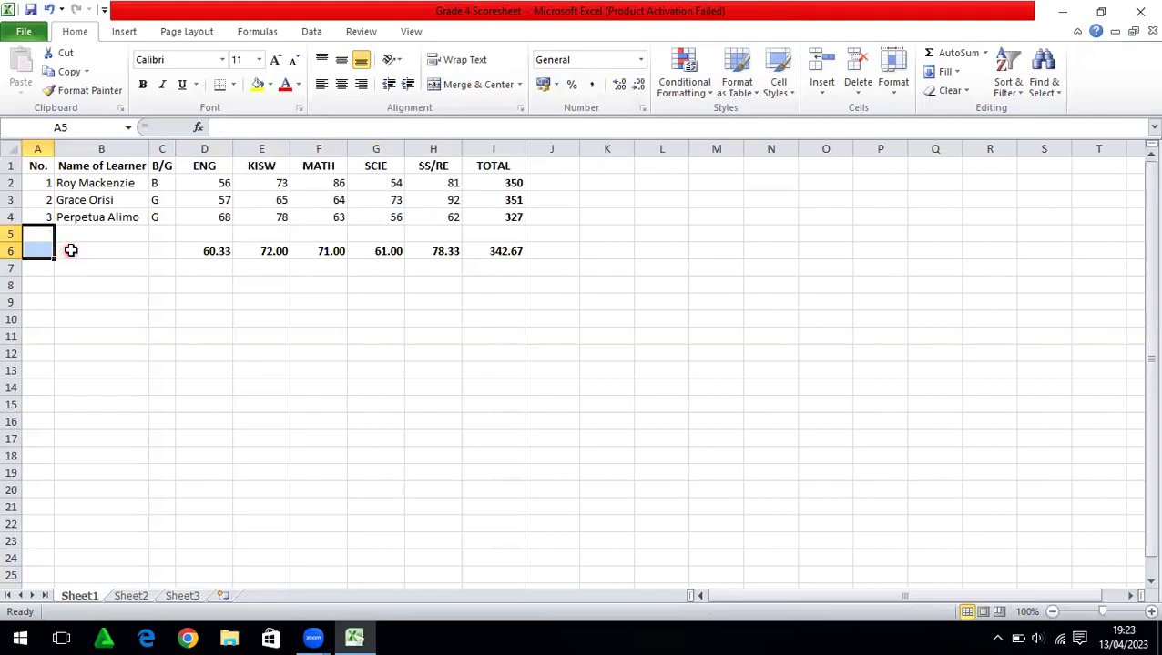
# Label the averages row 'M.S.S.' in B6, centred and bold
pyautogui.click(71, 251)
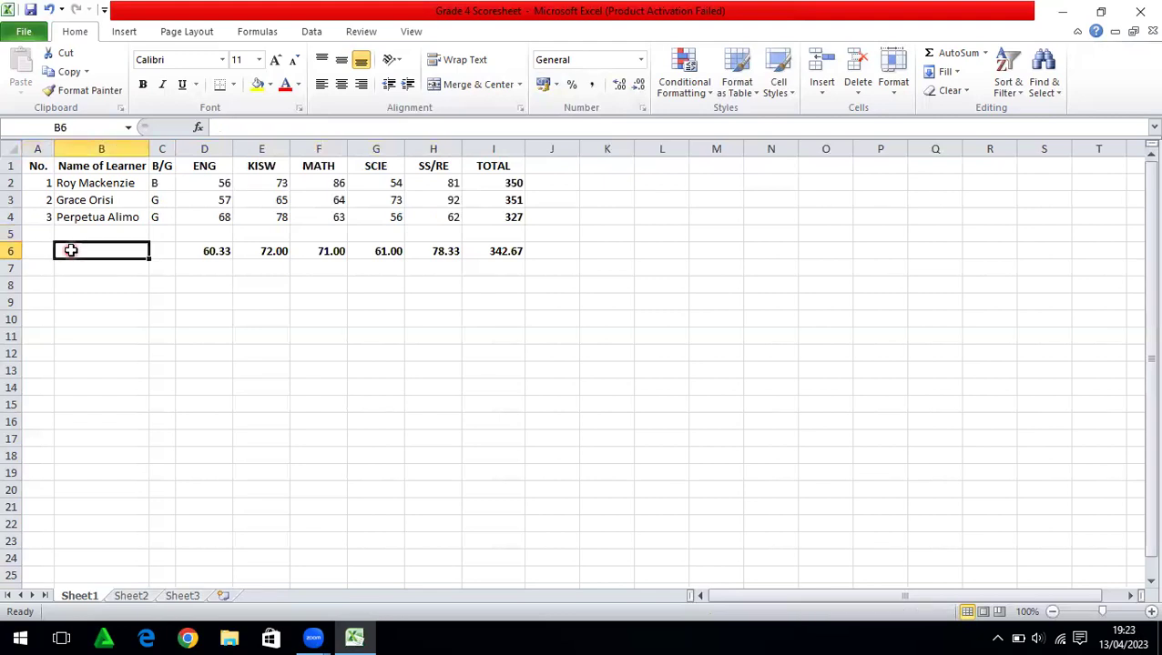
pyautogui.write('M')
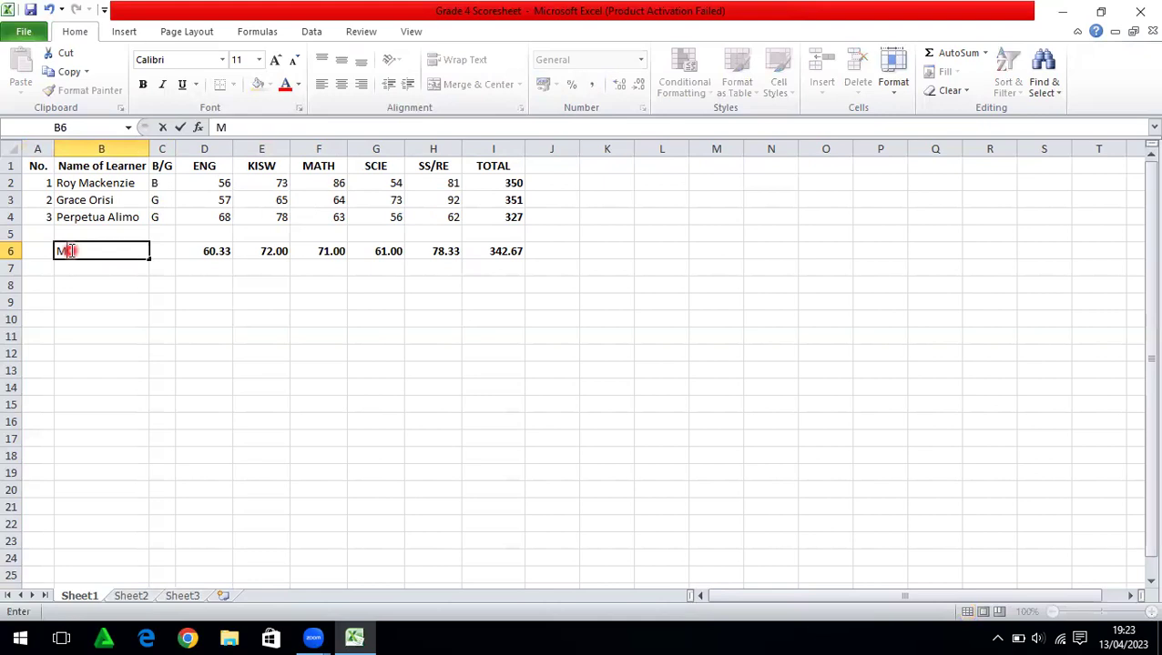
pyautogui.write('.S.S.')
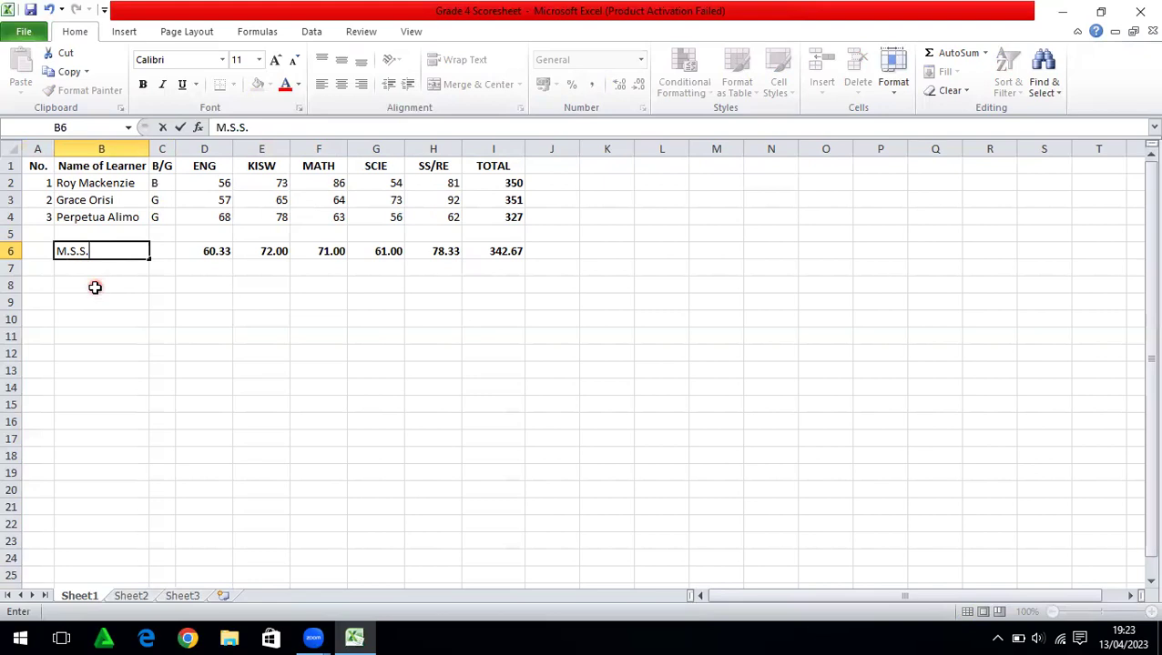
pyautogui.click(94, 287)
pyautogui.click(86, 250)
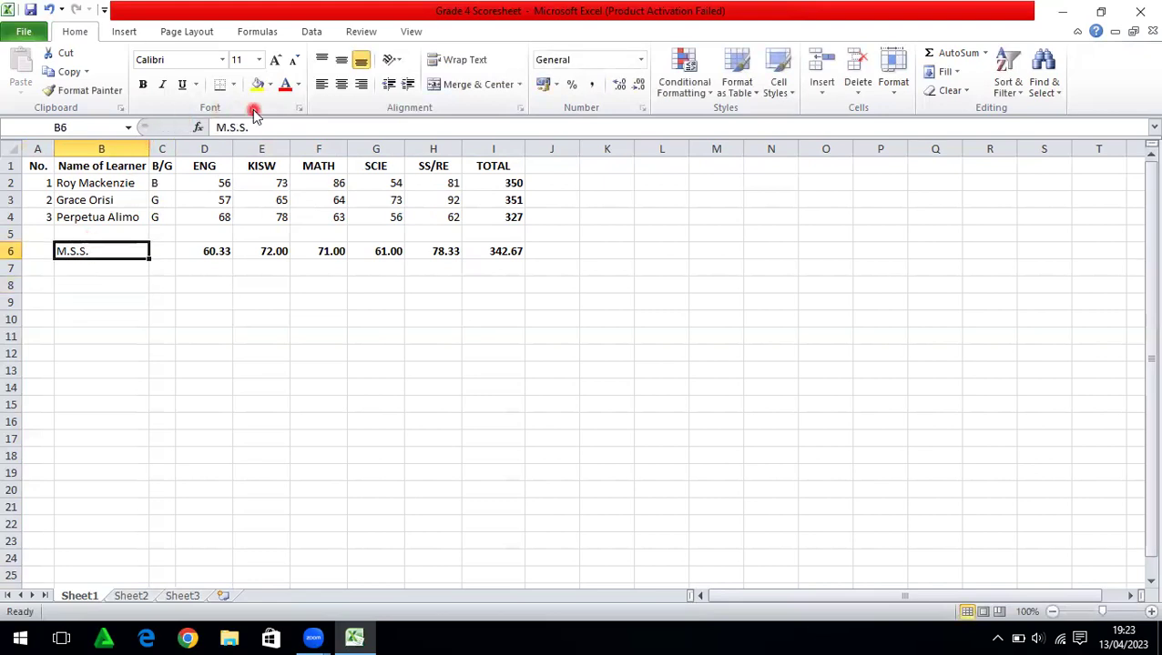
pyautogui.click(341, 84)
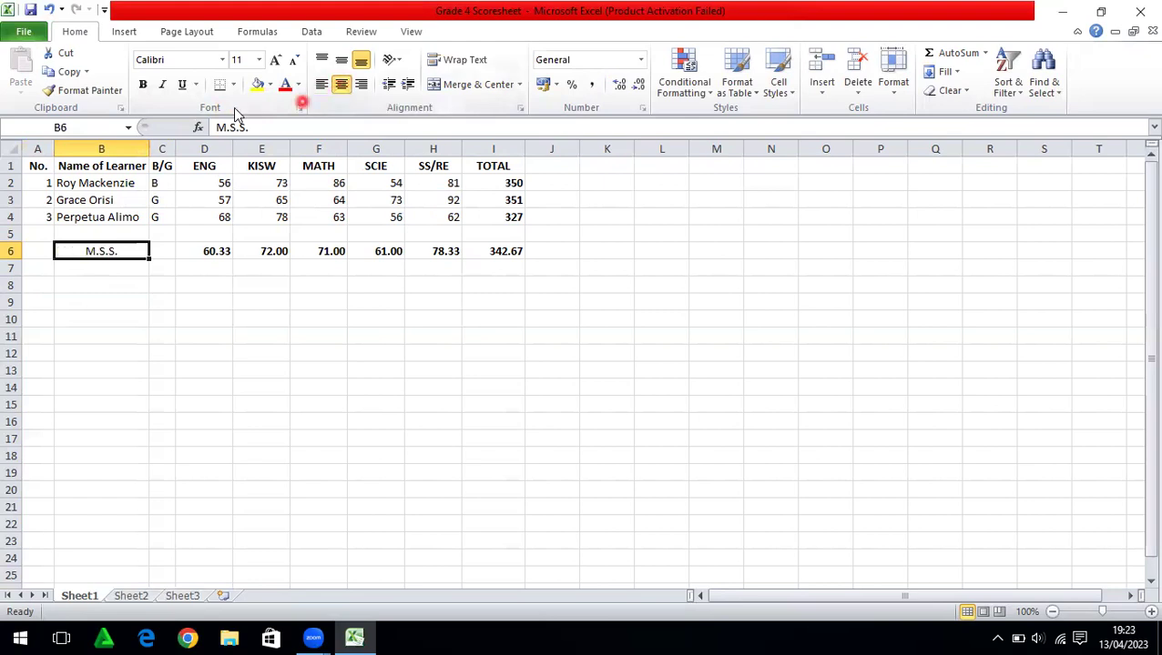
pyautogui.click(142, 85)
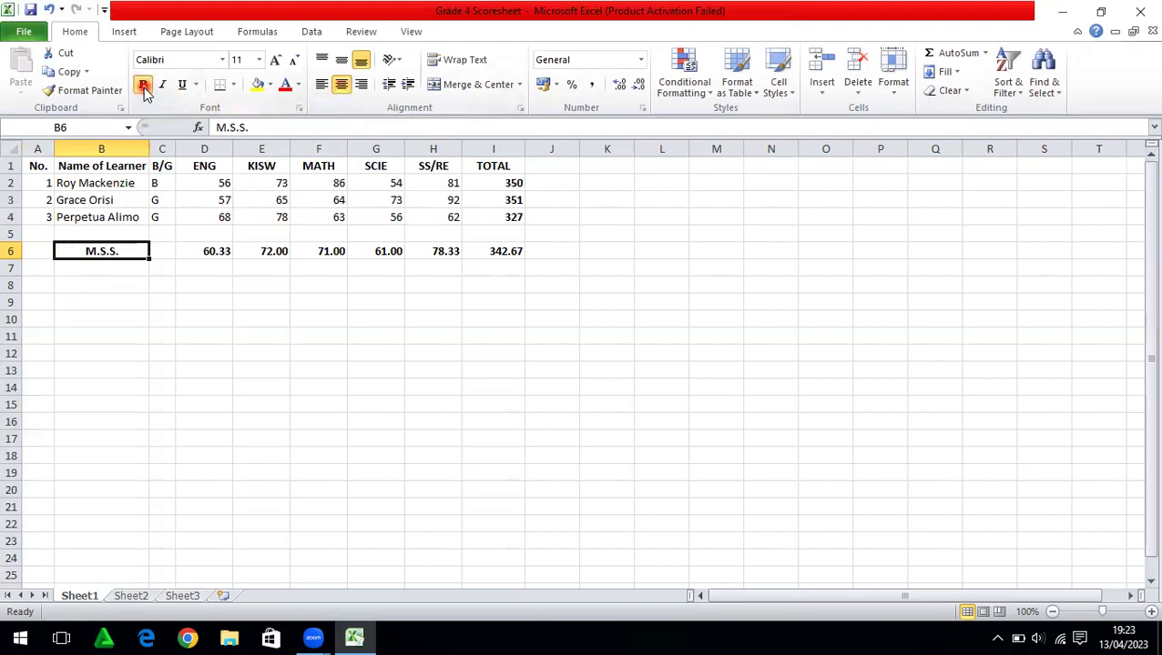
pyautogui.click(284, 283)
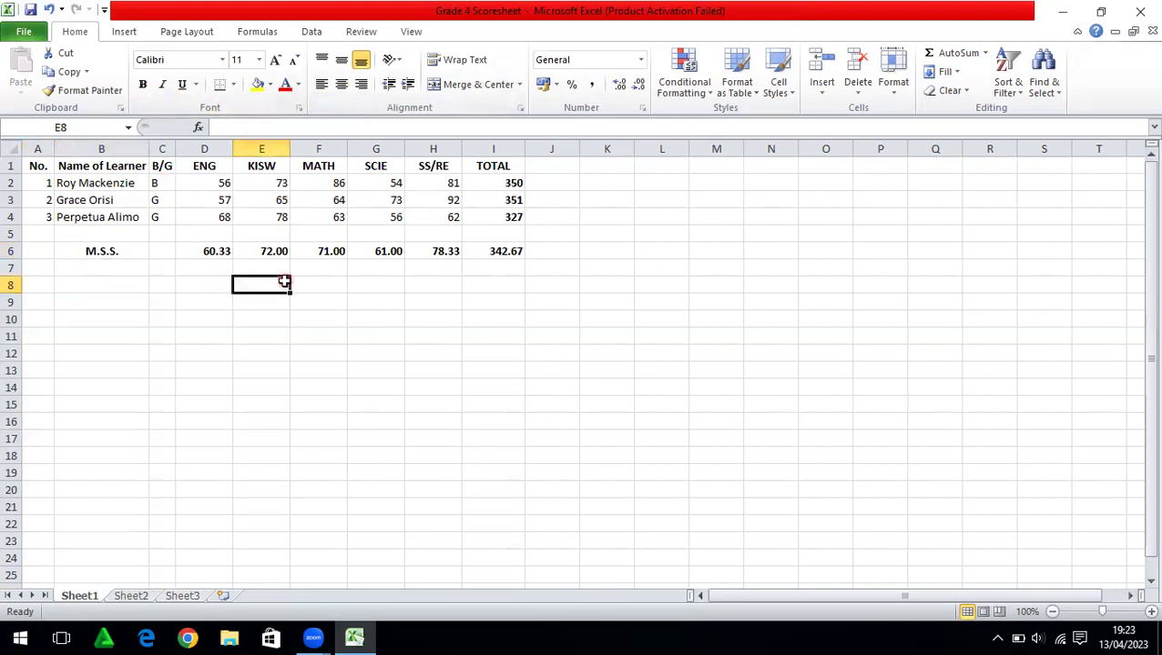
# Save the workbook and AutoFit the ENG, KISW and MATH columns
pyautogui.hotkey('ctrl', 's')
pyautogui.click(209, 148)
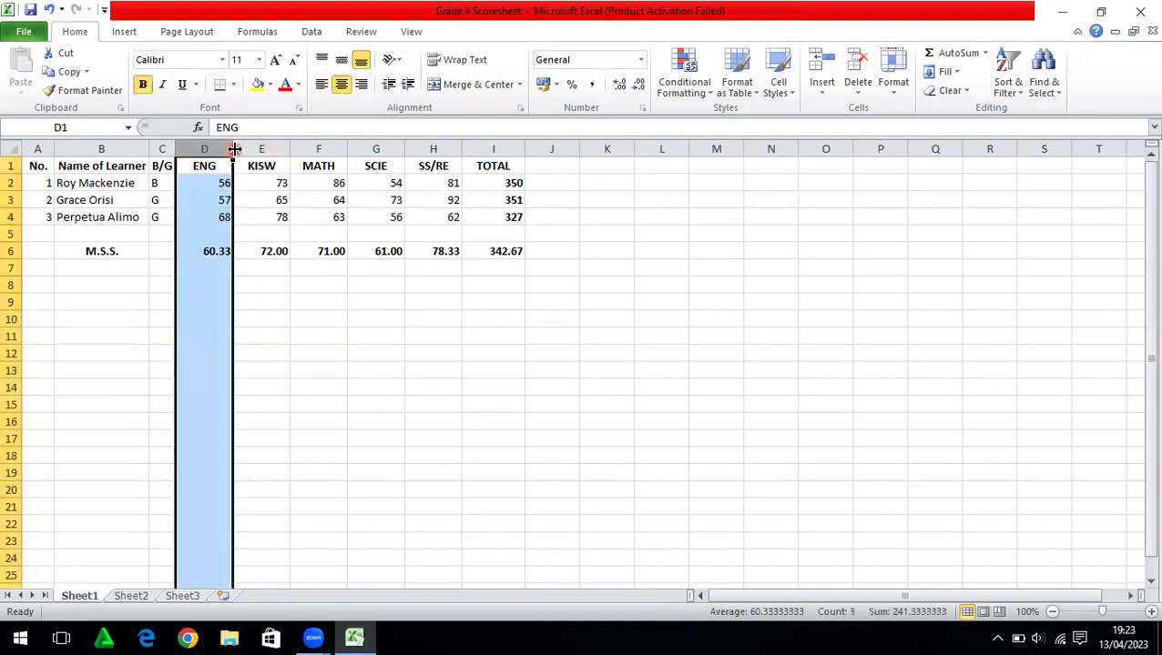
pyautogui.doubleClick(234, 148)
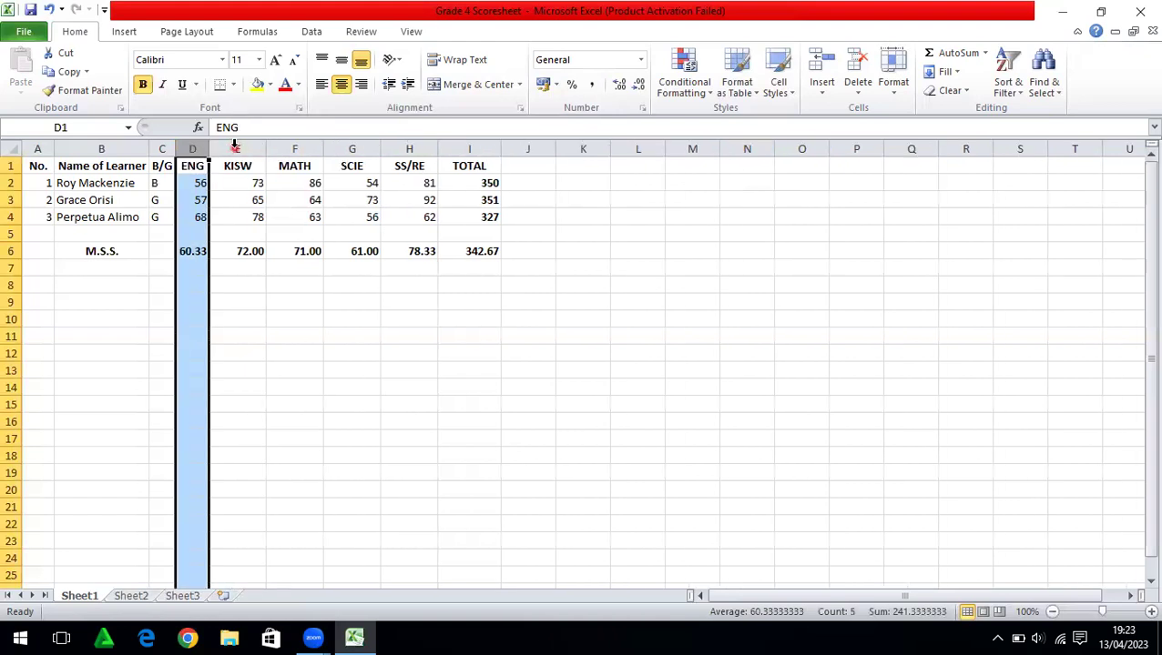
pyautogui.click(240, 149)
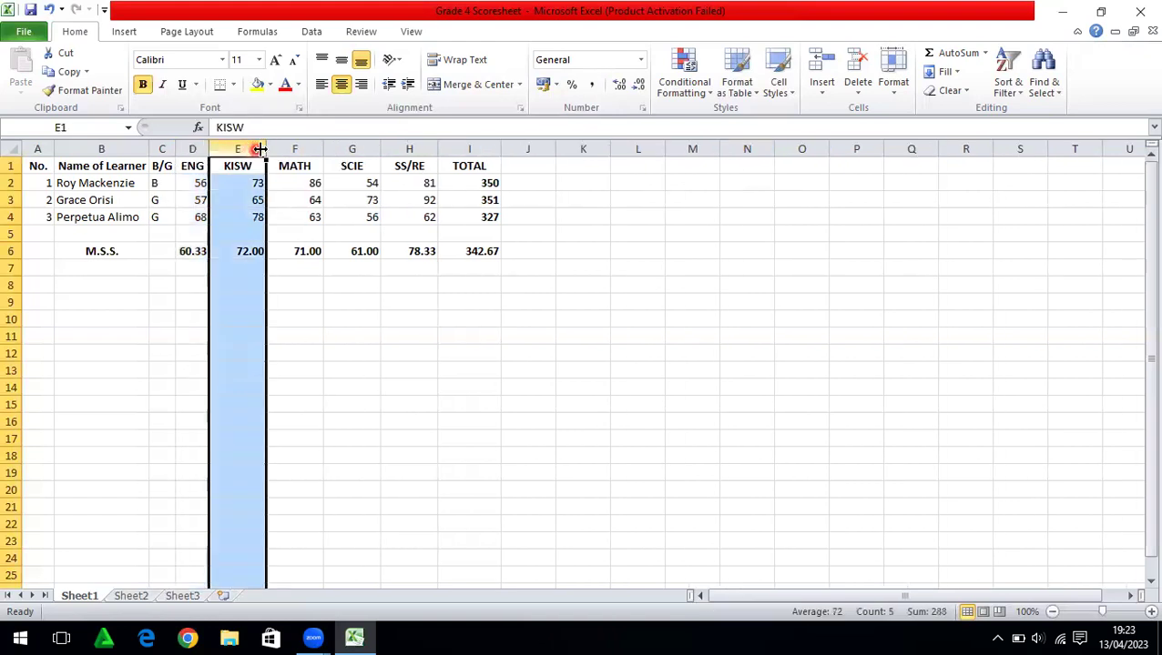
pyautogui.doubleClick(266, 148)
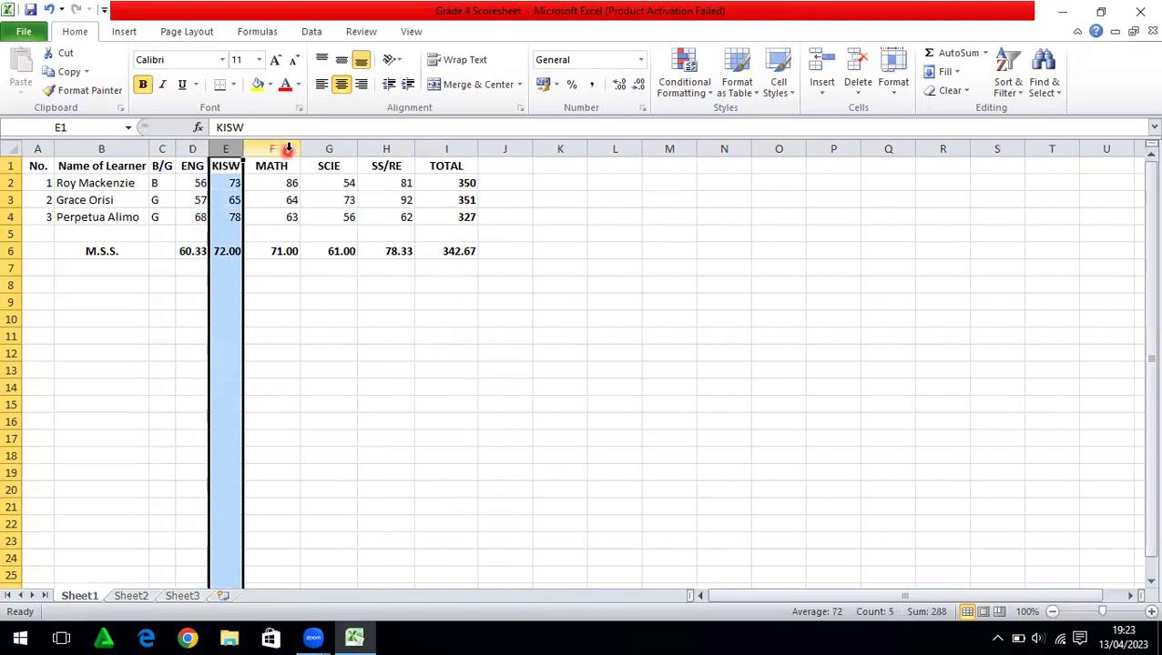
pyautogui.doubleClick(298, 149)
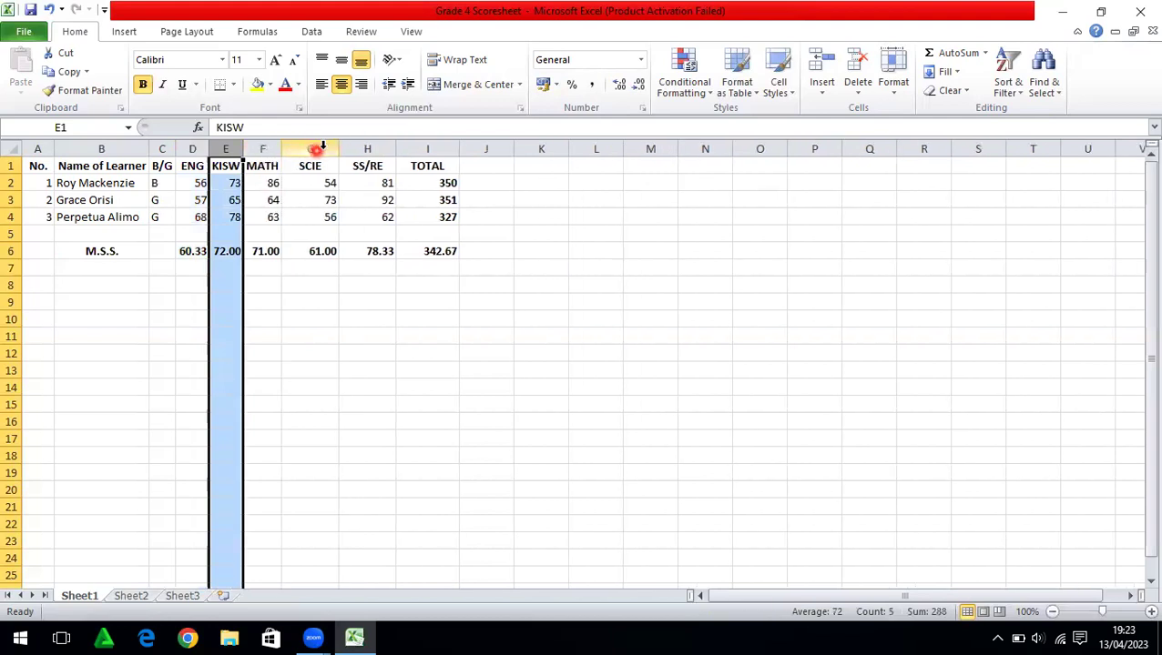
# AutoFit the SCIE, SS/RE and TOTAL columns to their contents
pyautogui.click(320, 148)
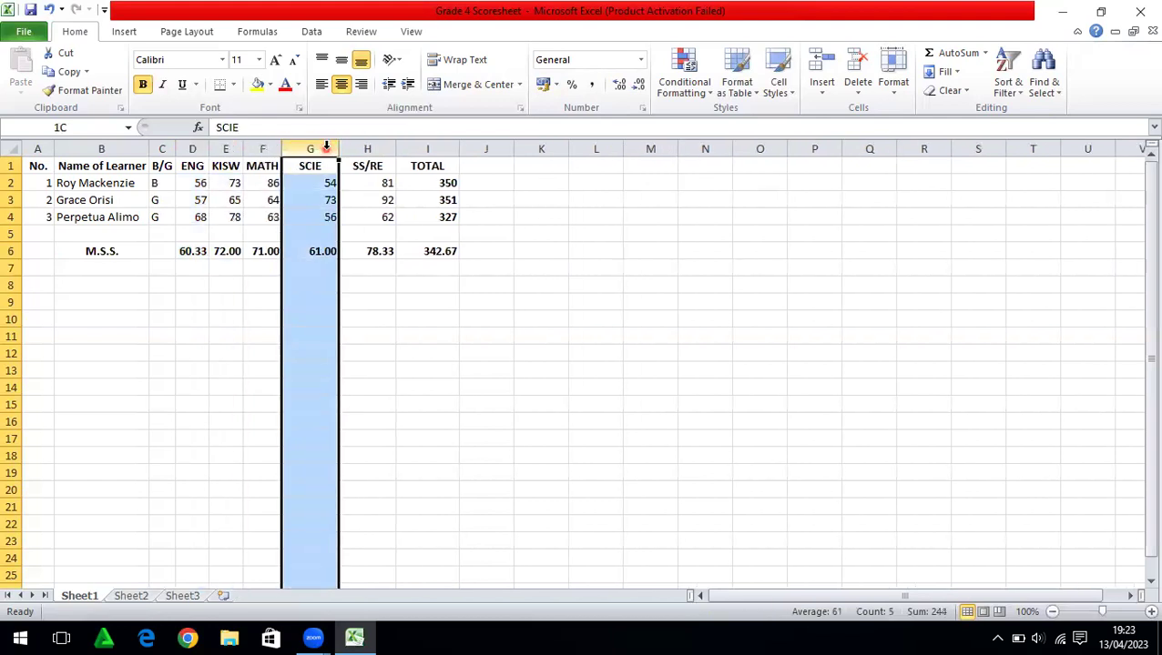
pyautogui.doubleClick(333, 148)
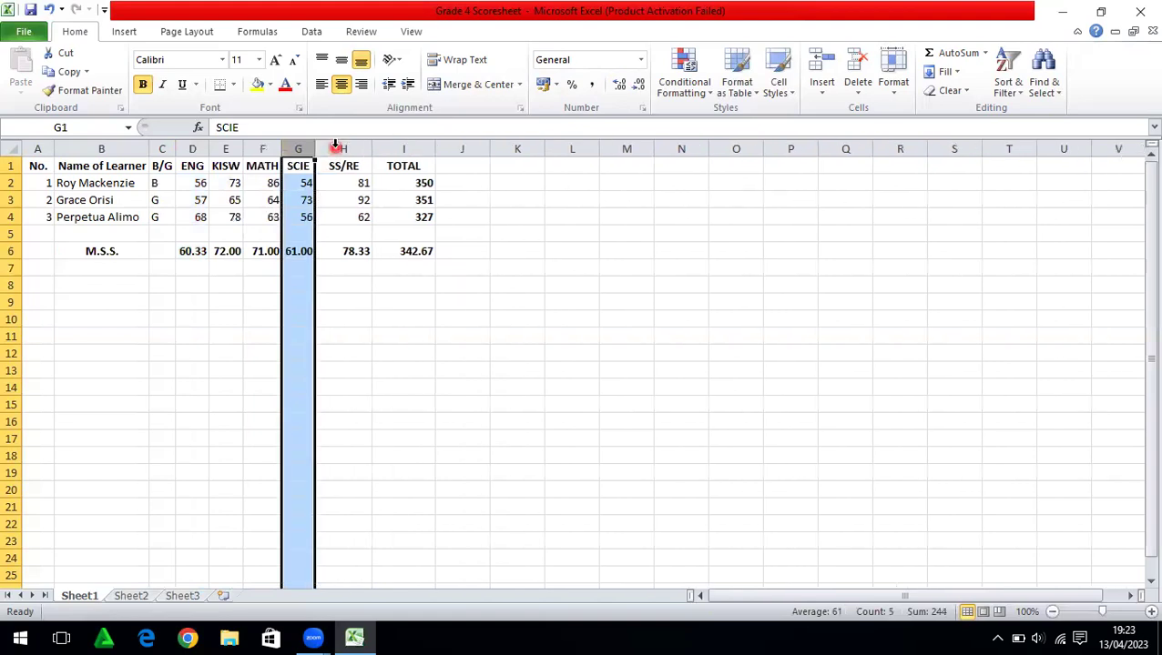
pyautogui.click(344, 148)
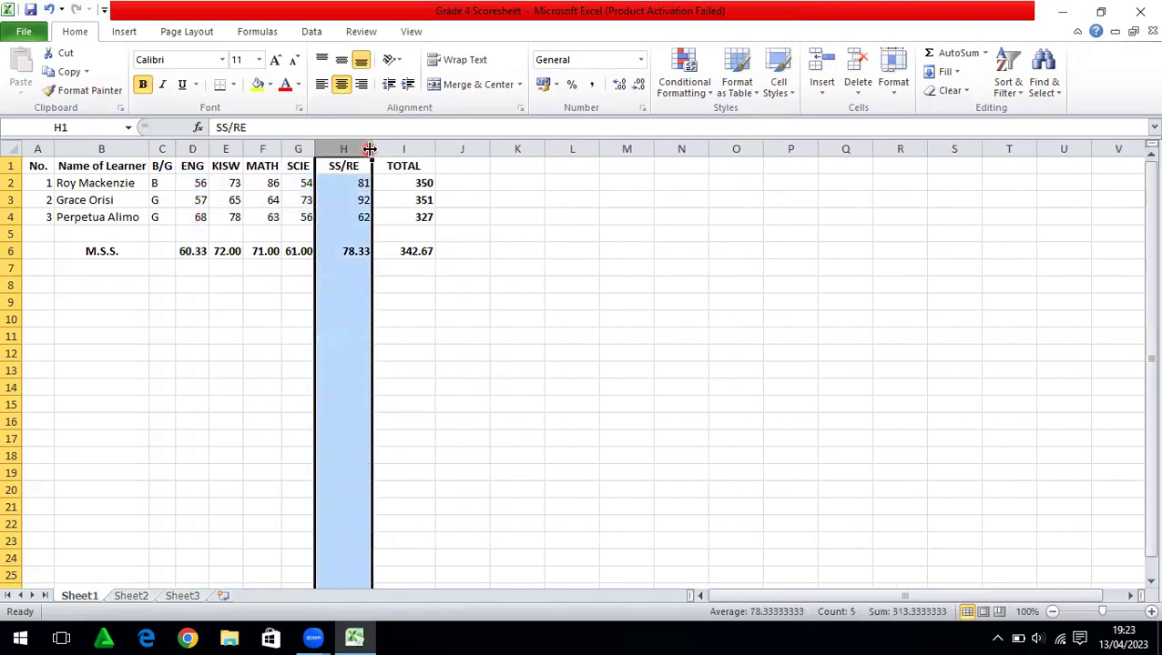
pyautogui.doubleClick(372, 148)
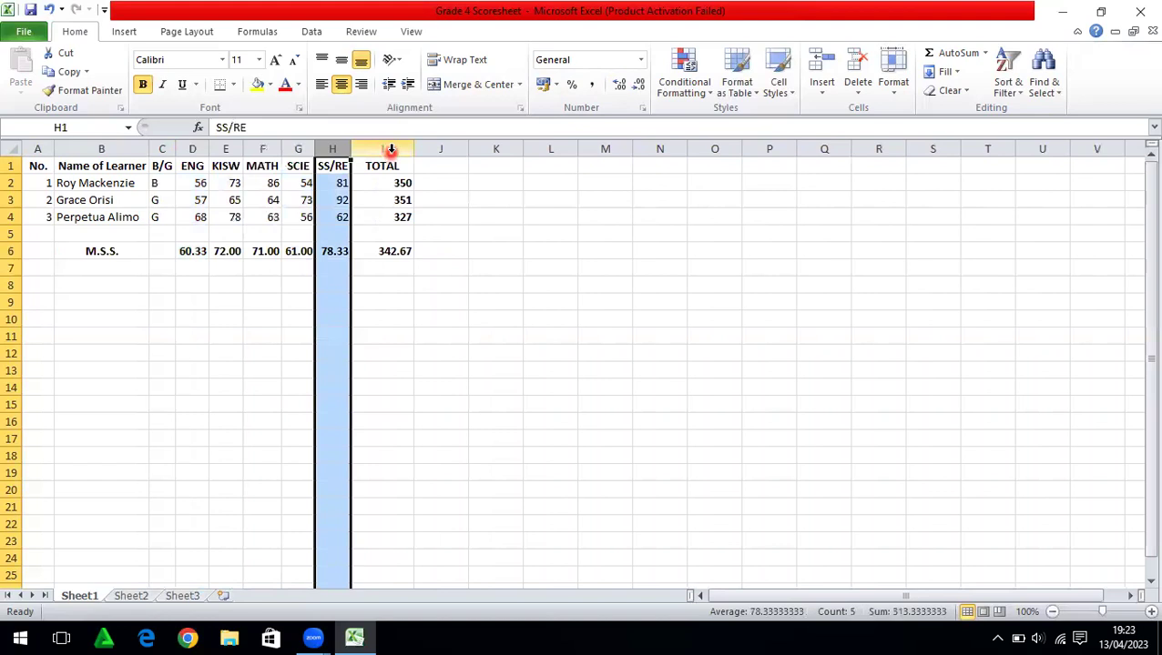
pyautogui.click(384, 149)
pyautogui.doubleClick(412, 149)
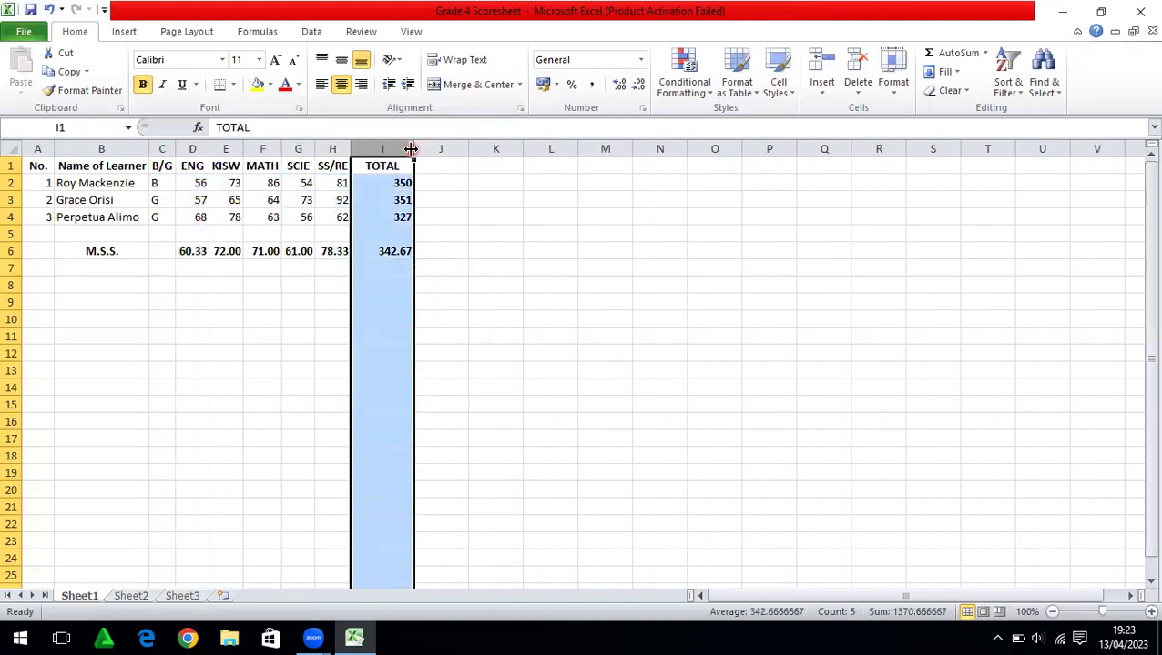
pyautogui.doubleClick(412, 149)
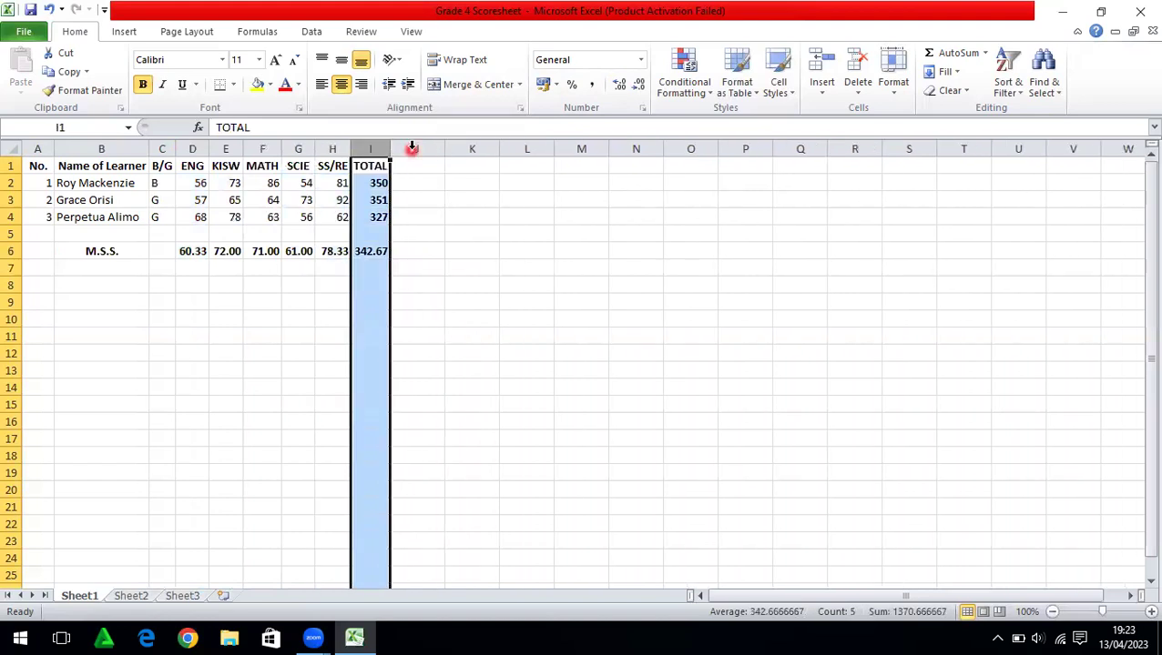
pyautogui.click(411, 249)
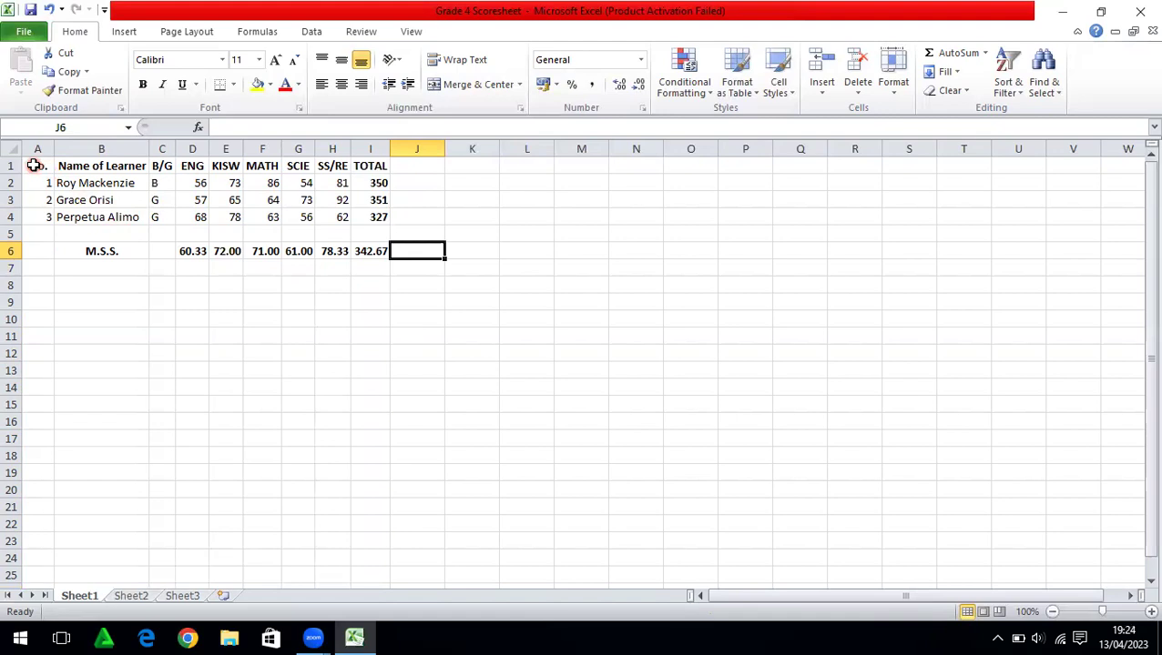
# Apply All Borders to the range A1:J7, including the empty column J
pyautogui.click(34, 165)
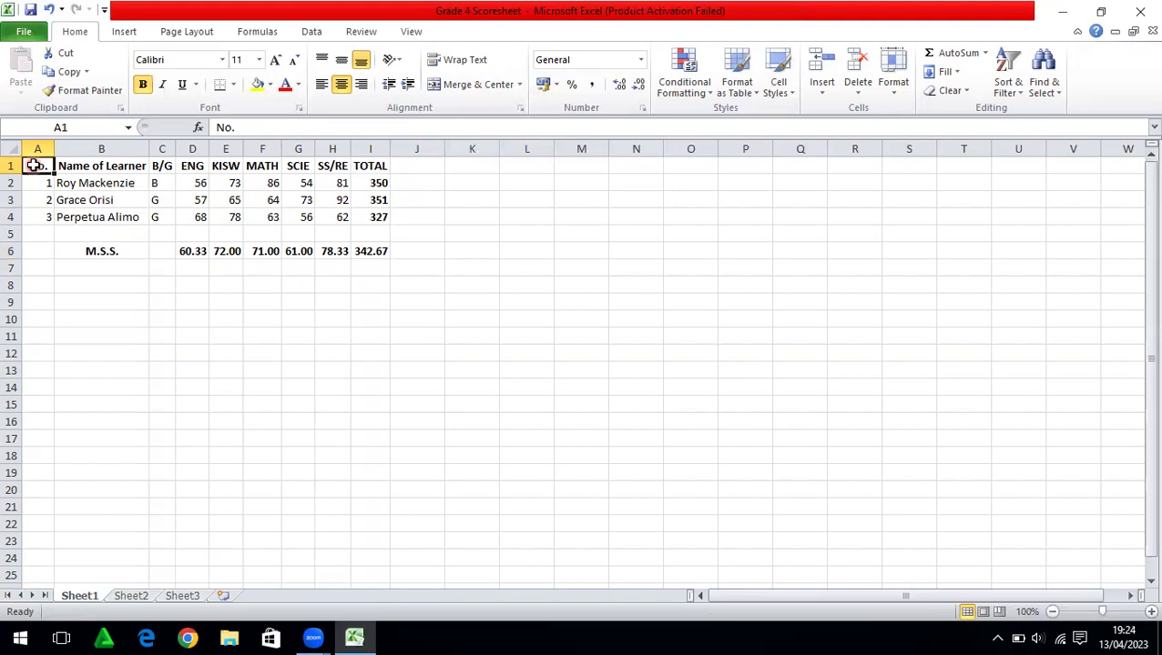
pyautogui.moveTo(35, 166); pyautogui.dragTo(368, 217)
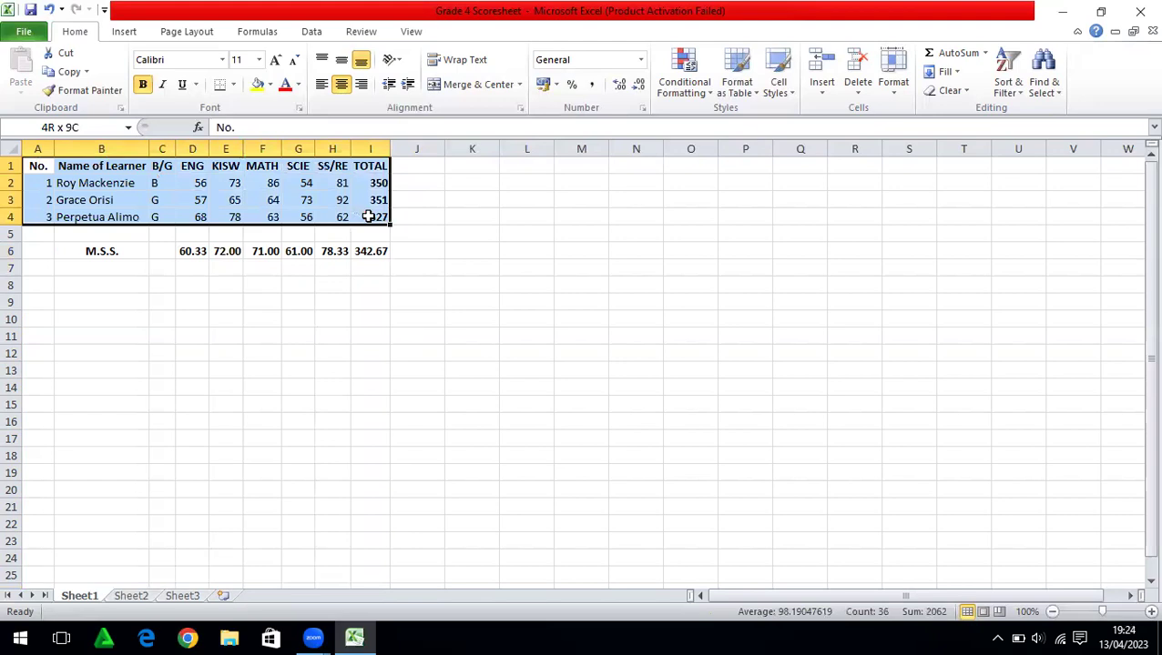
pyautogui.moveTo(368, 217); pyautogui.dragTo(374, 267)
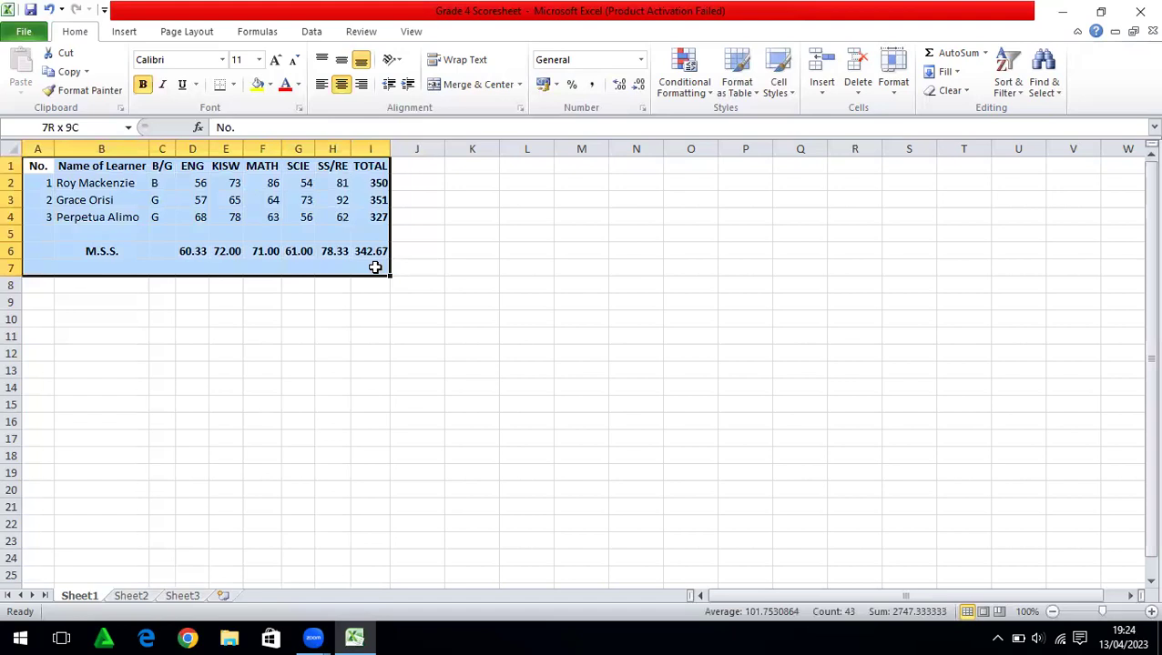
pyautogui.moveTo(374, 267); pyautogui.dragTo(402, 269)
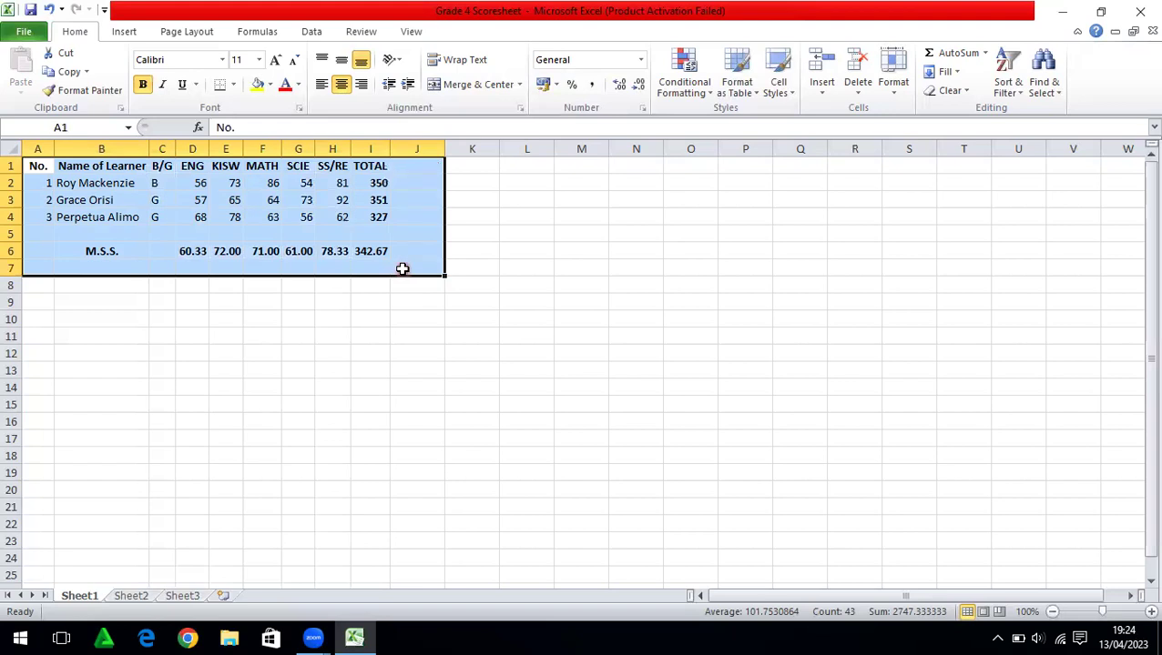
pyautogui.click(236, 87)
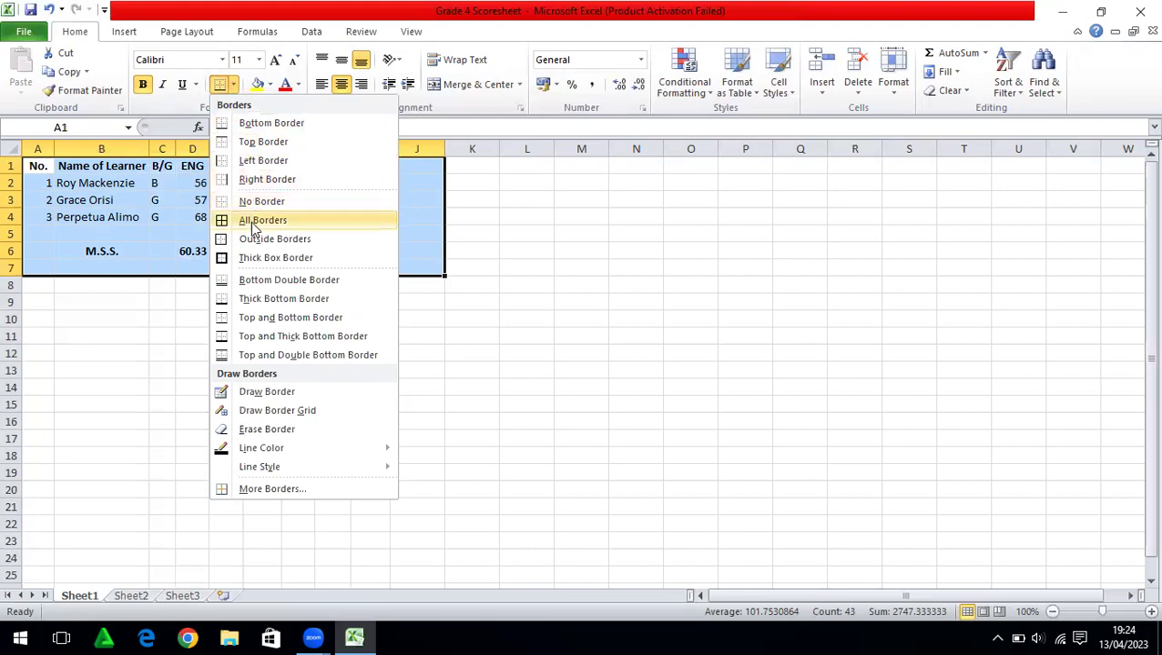
pyautogui.click(254, 226)
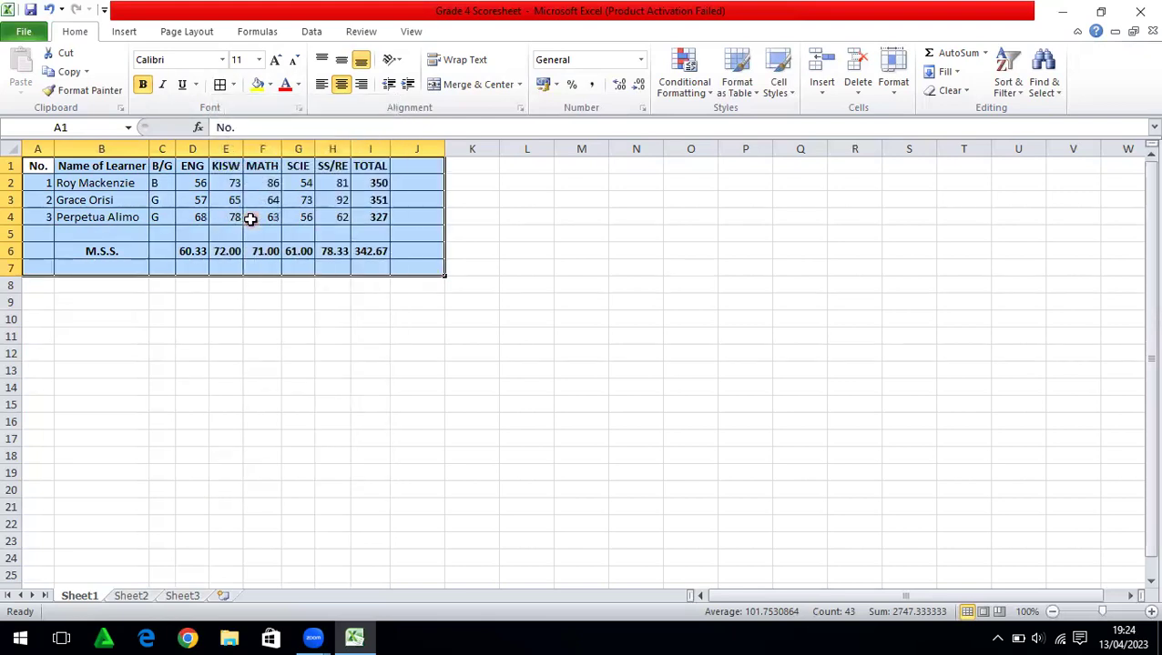
pyautogui.click(239, 319)
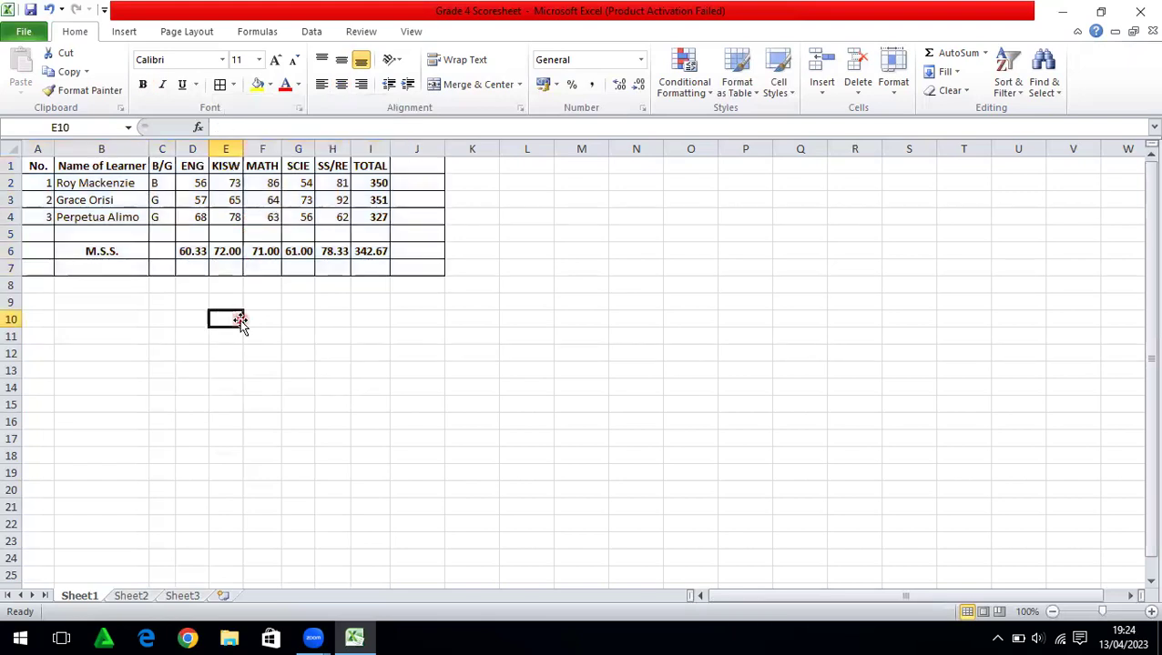
# Type 'POS' into J1 beside TOTAL and make it bold and centred
pyautogui.click(411, 166)
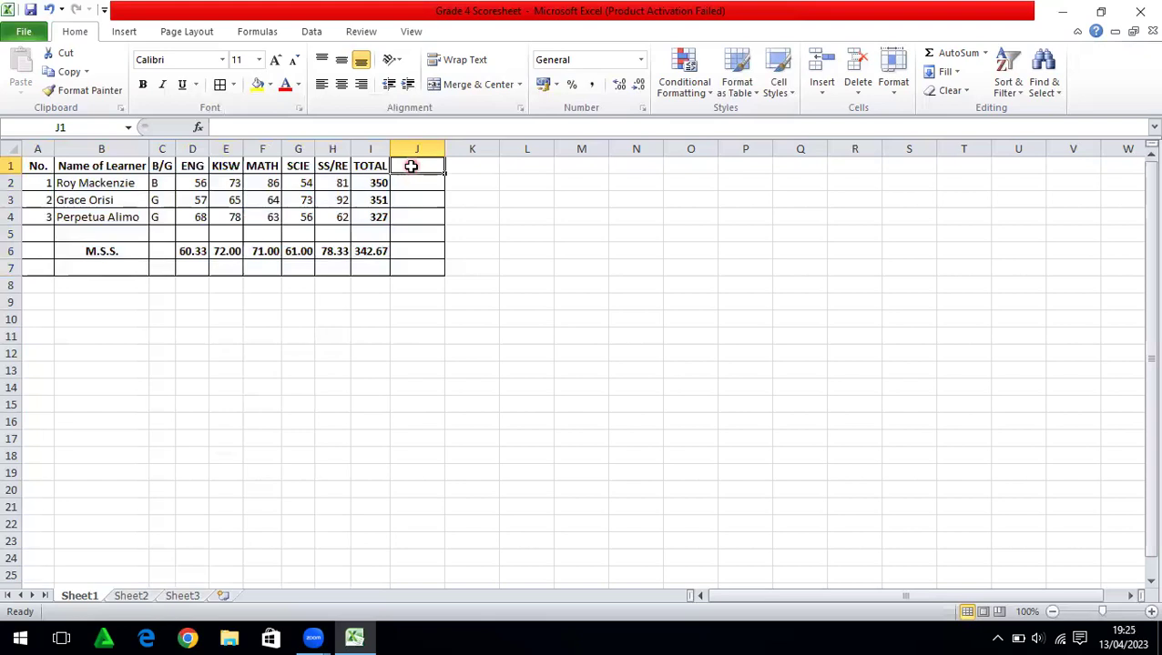
pyautogui.write('p')
pyautogui.press('BackSpace')
pyautogui.write('POS')
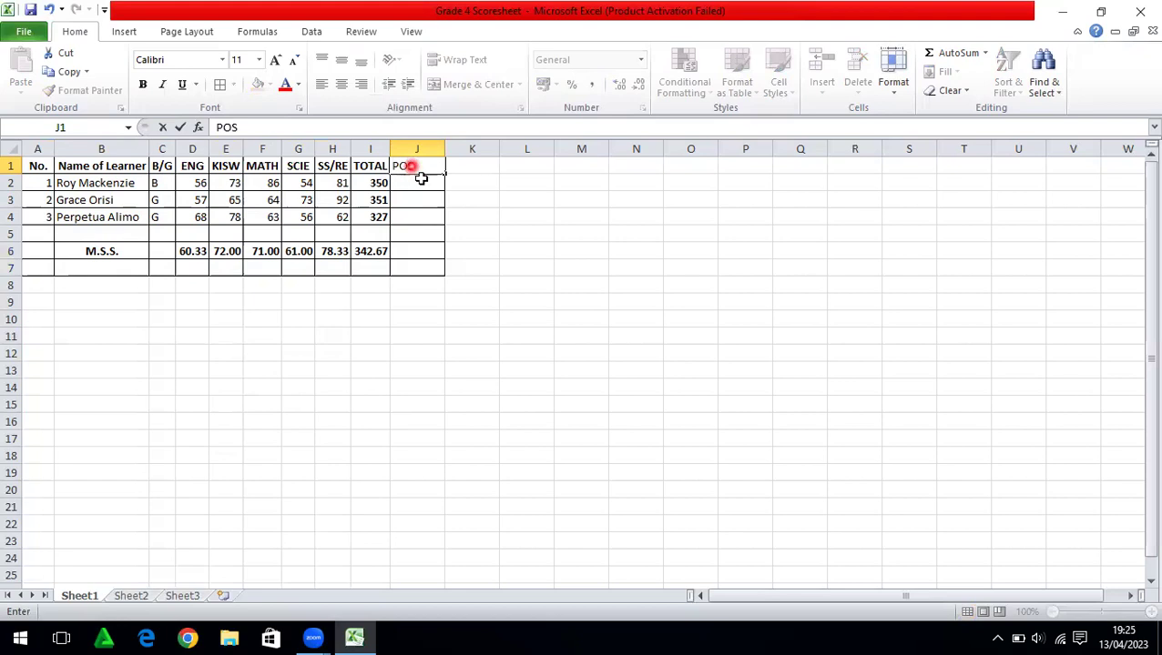
pyautogui.click(493, 214)
pyautogui.click(406, 165)
pyautogui.click(144, 89)
pyautogui.click(342, 85)
pyautogui.click(479, 233)
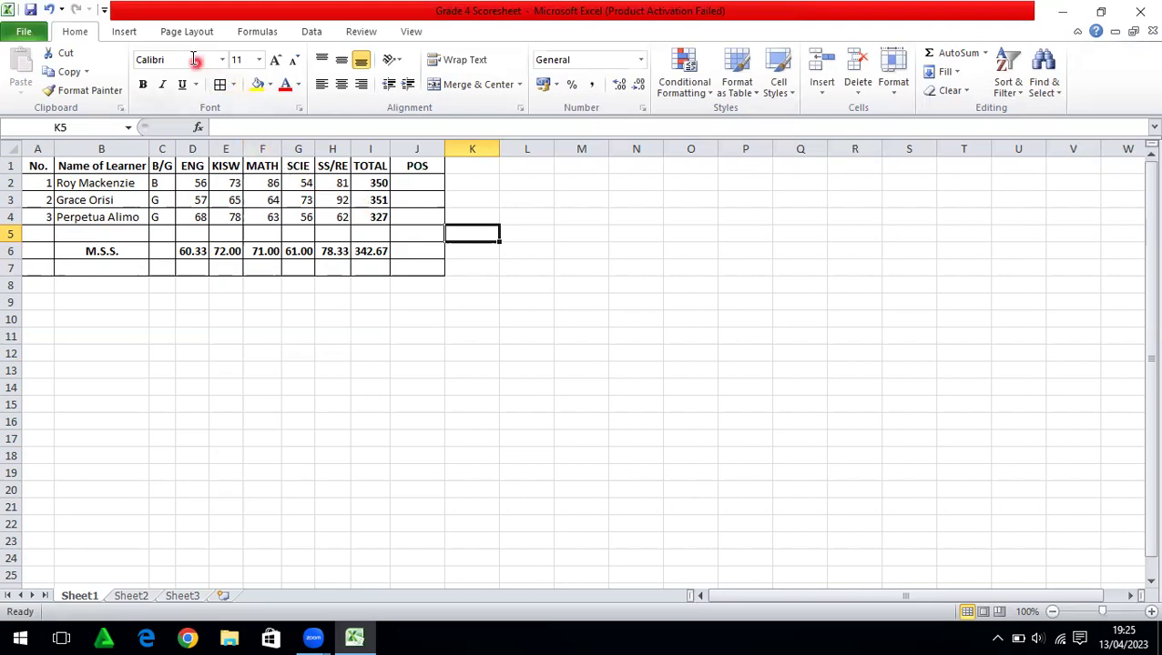
# Insert a page header with first line 'NYAIGORI PRIMARY SCHOOL'
pyautogui.click(125, 33)
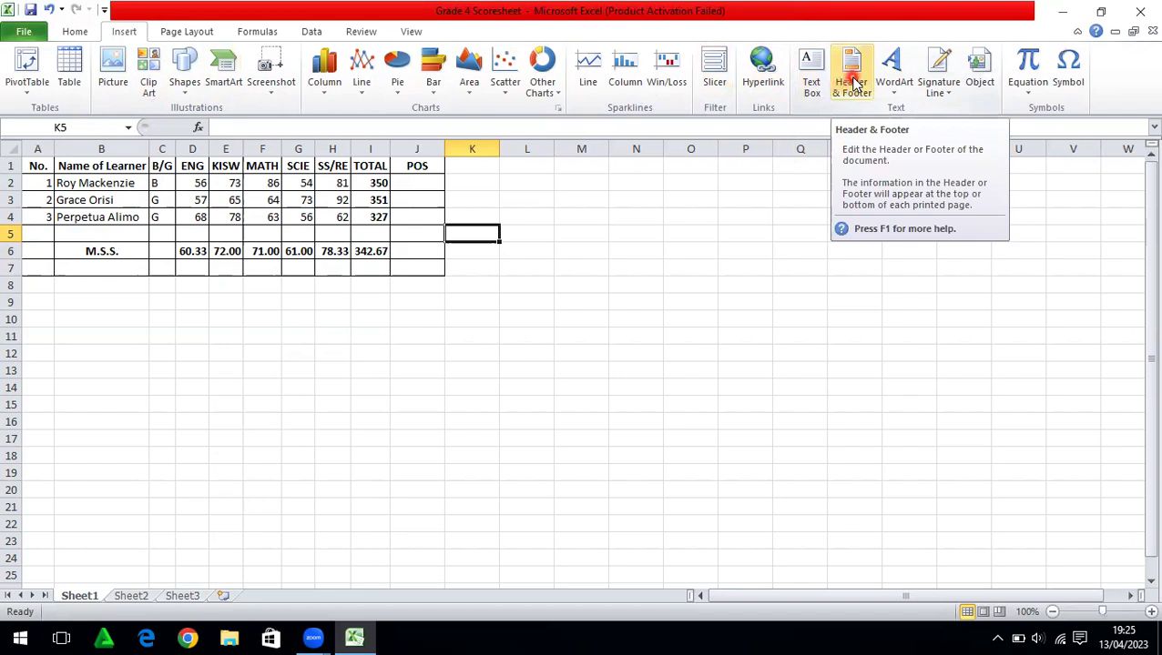
pyautogui.click(852, 80)
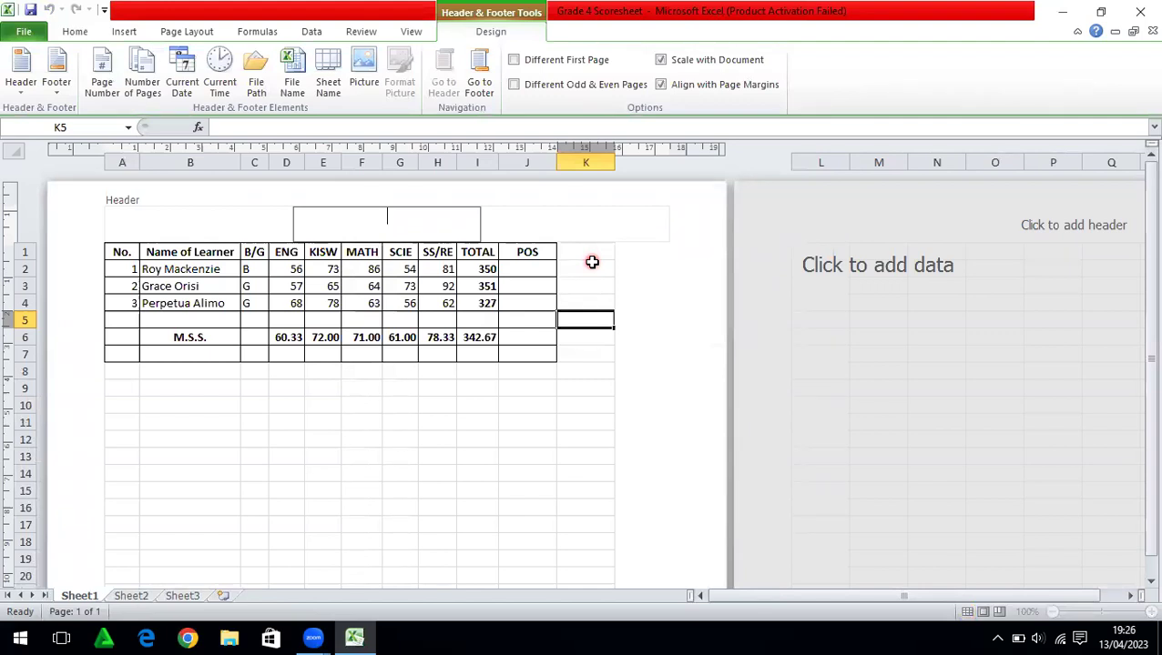
pyautogui.write('N')
pyautogui.write('YA')
pyautogui.write('I')
pyautogui.write('GES')
pyautogui.press('BackSpace')
pyautogui.press('BackSpace')
pyautogui.write('ORI PRIMA')
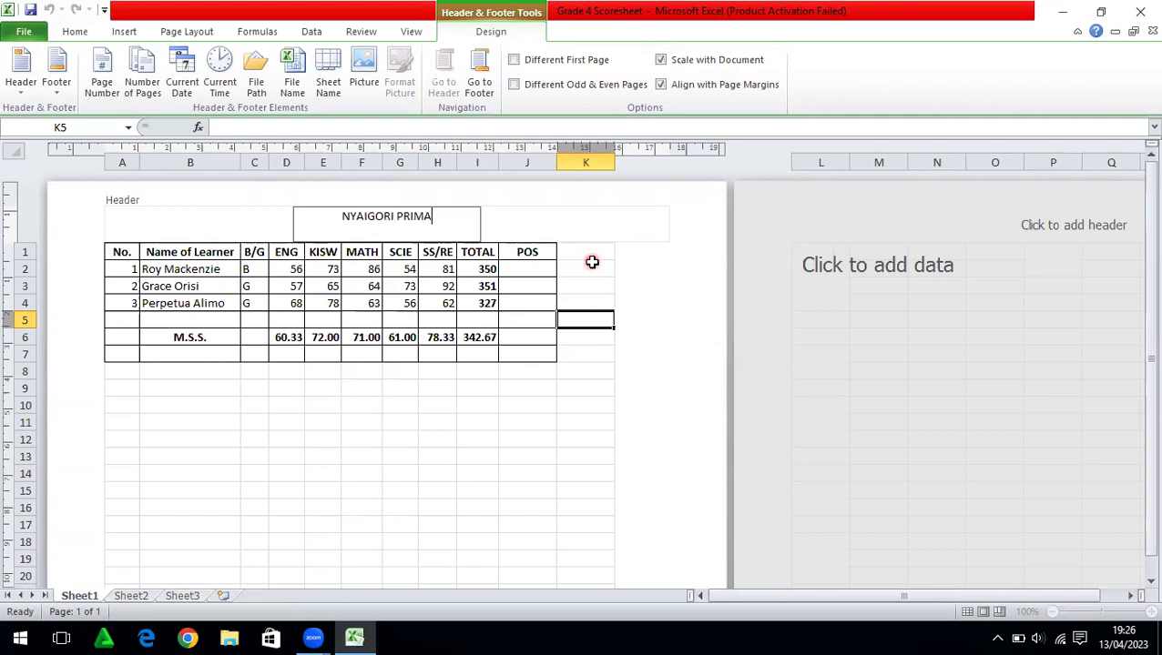
pyautogui.write('RY SC')
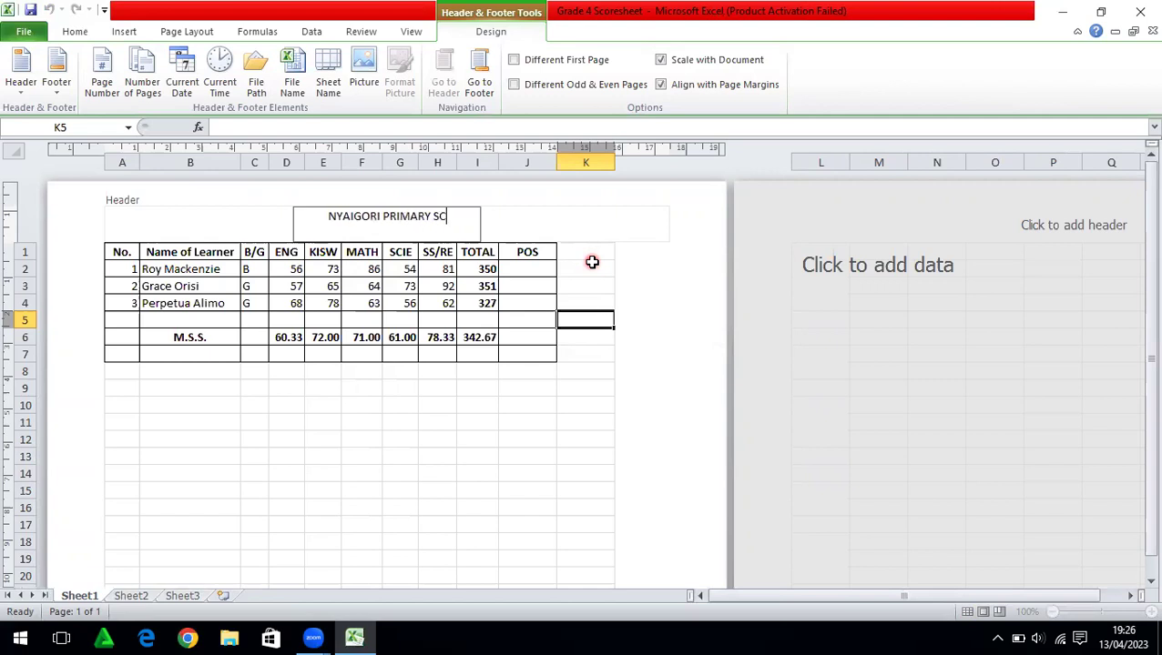
pyautogui.write('HOOL')
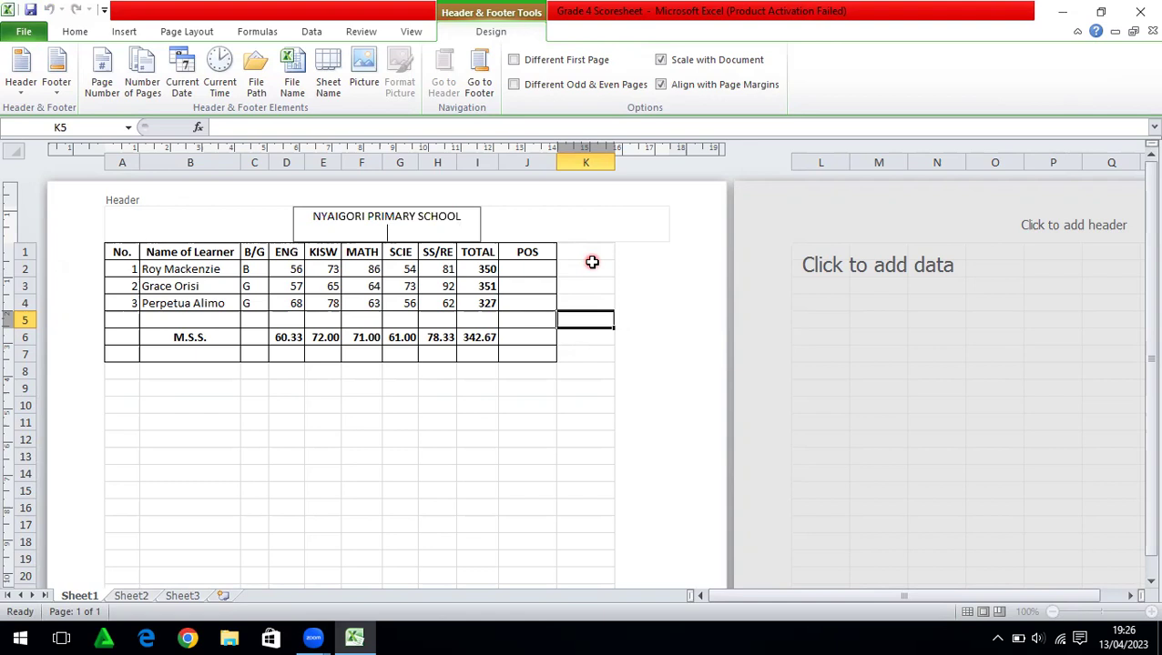
# Add the second header line 'CLASS 8 END TERM EXAM TERM 1 2023'
pyautogui.write('CLASS 8 END TERM EAM')
pyautogui.press('BackSpace')
pyautogui.press('BackSpace')
pyautogui.press('BackSpace')
pyautogui.write('E')
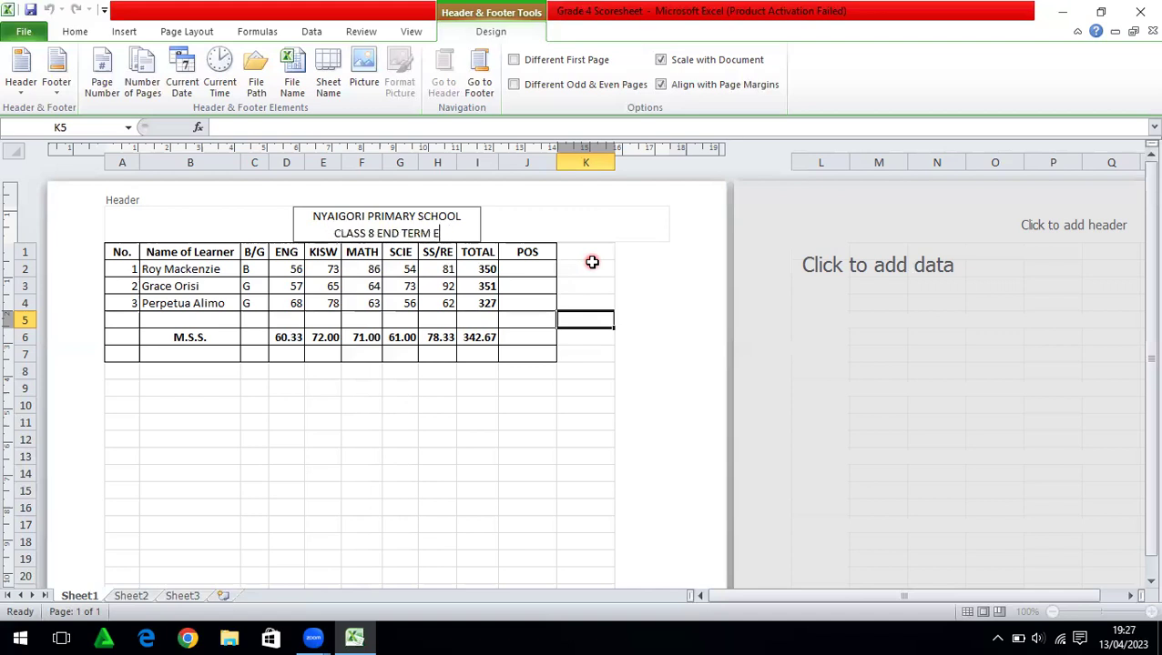
pyautogui.write('XA')
pyautogui.write(' TER')
pyautogui.press('BackSpace')
pyautogui.press('BackSpace')
pyautogui.press('BackSpace')
pyautogui.press('BackSpace')
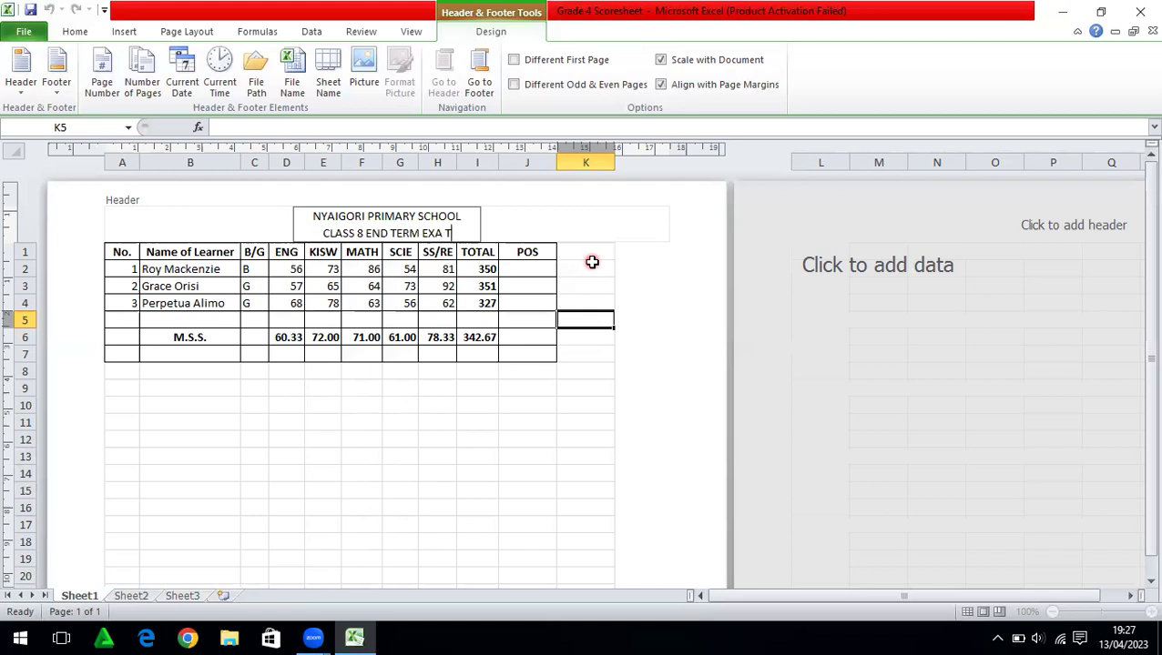
pyautogui.write('M')
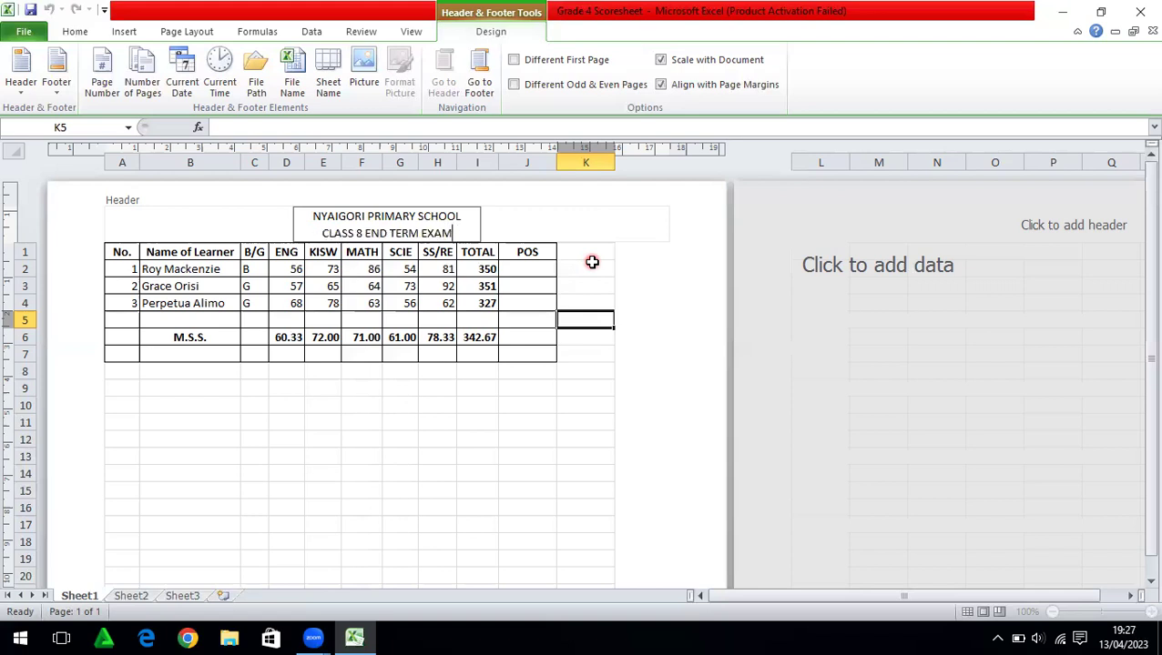
pyautogui.write(' TERM')
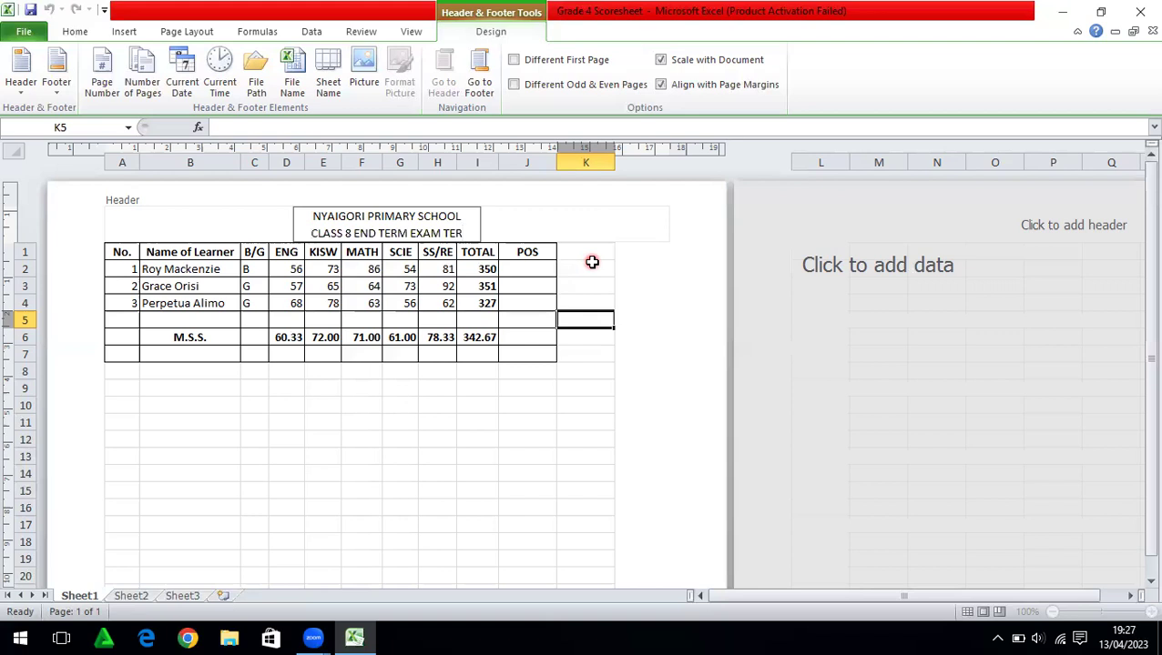
pyautogui.write(' 1')
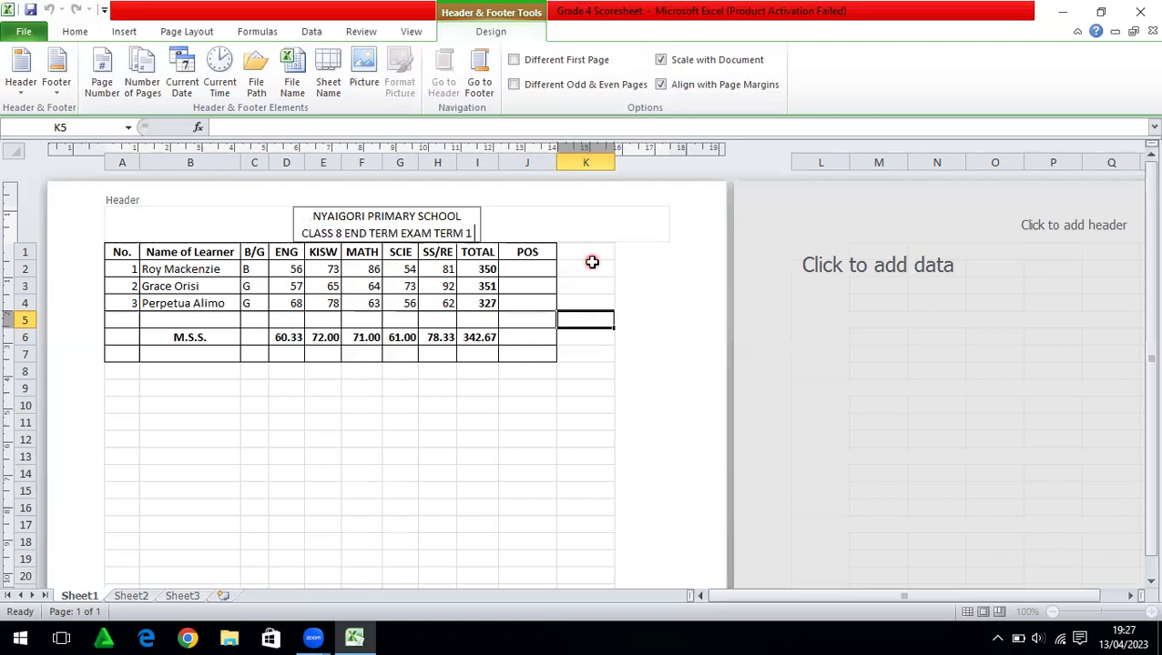
pyautogui.write(' 2023')
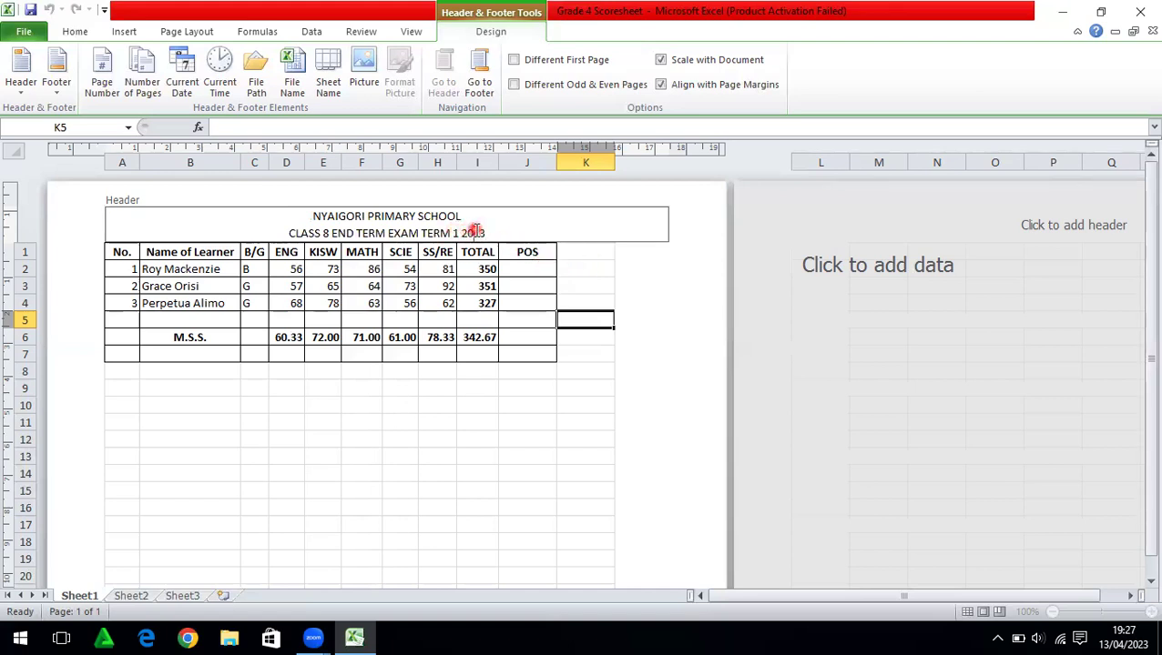
# Select both header lines and make them bold
pyautogui.moveTo(488, 233); pyautogui.dragTo(316, 216)
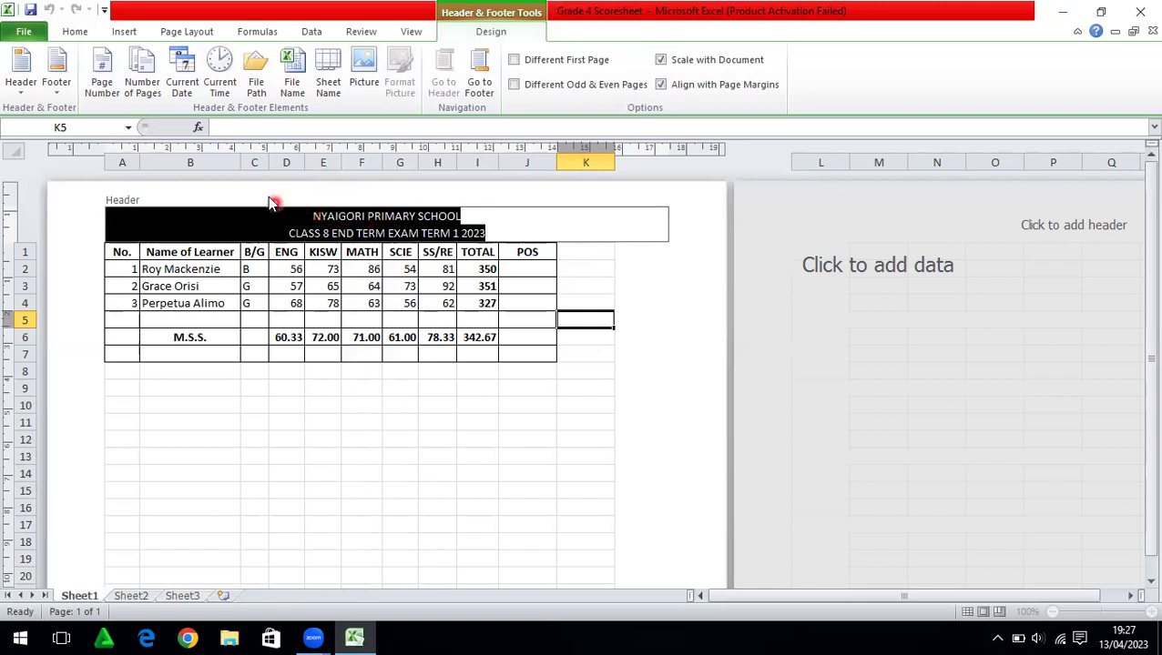
pyautogui.click(75, 32)
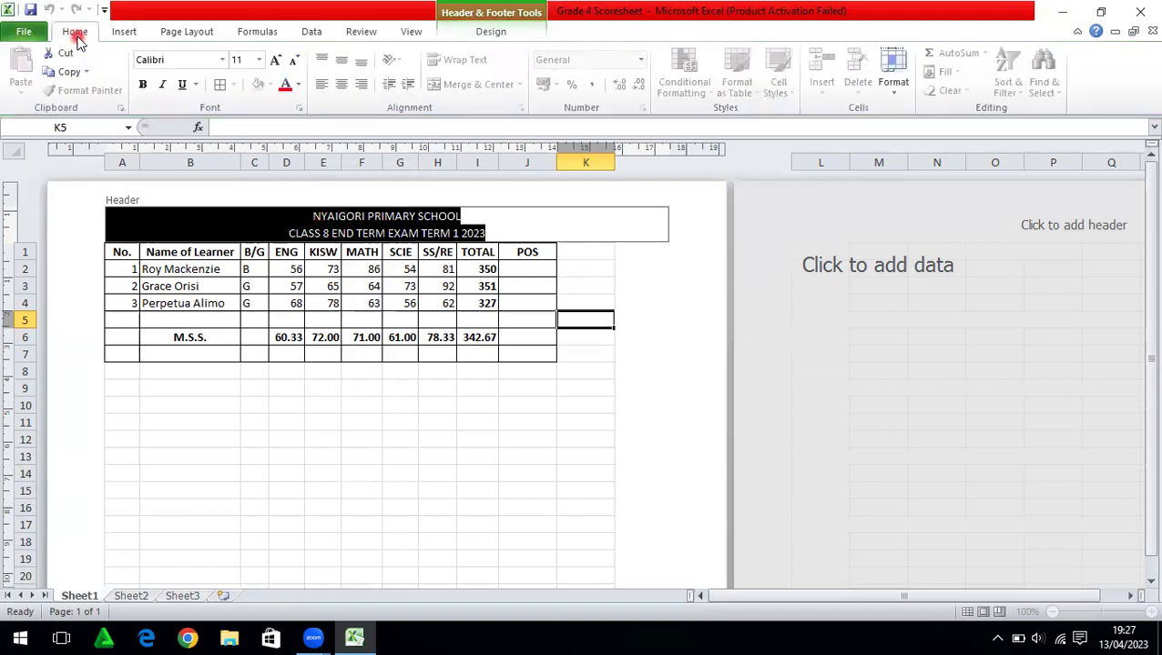
pyautogui.click(221, 60)
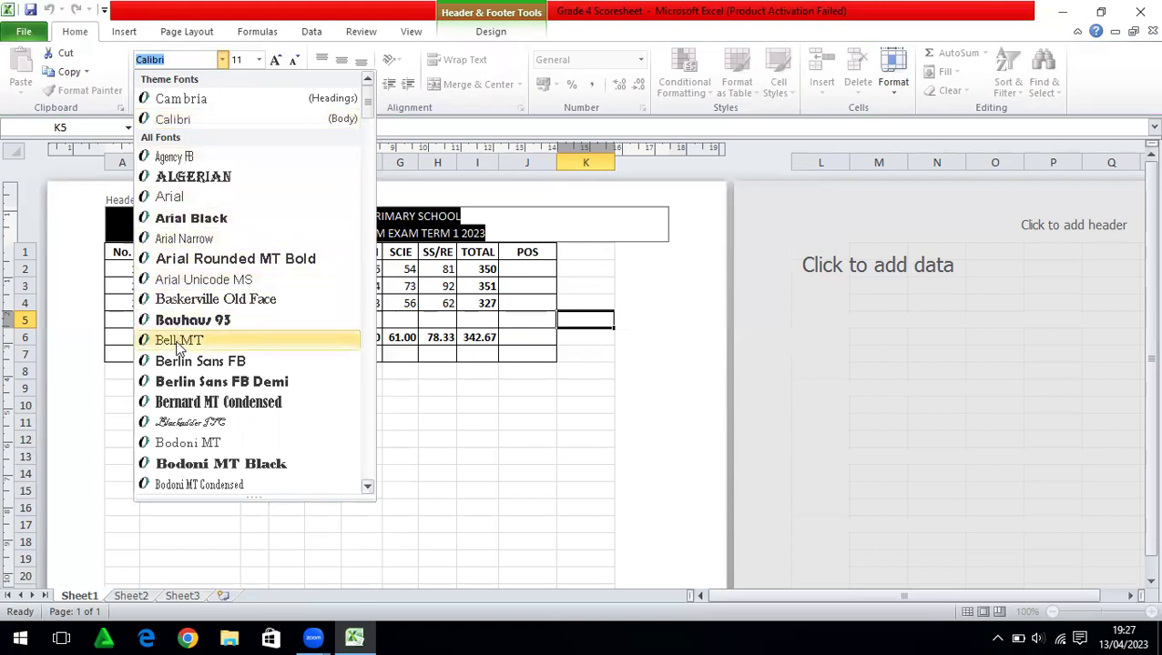
pyautogui.click(211, 58)
pyautogui.click(221, 60)
pyautogui.click(183, 85)
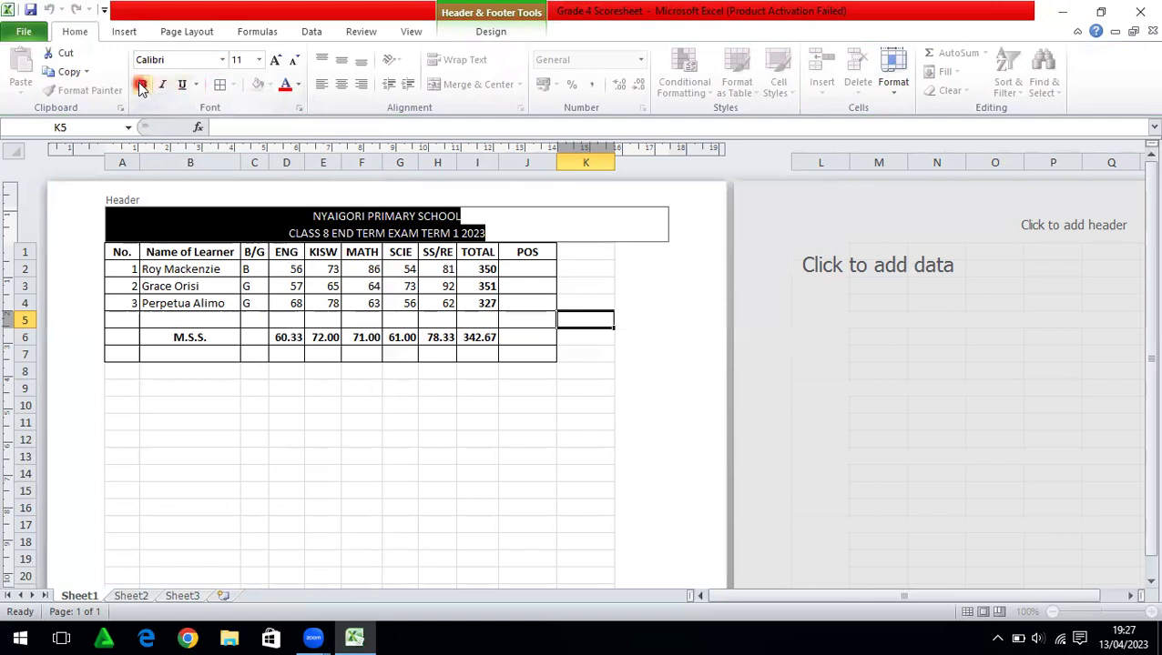
pyautogui.click(142, 85)
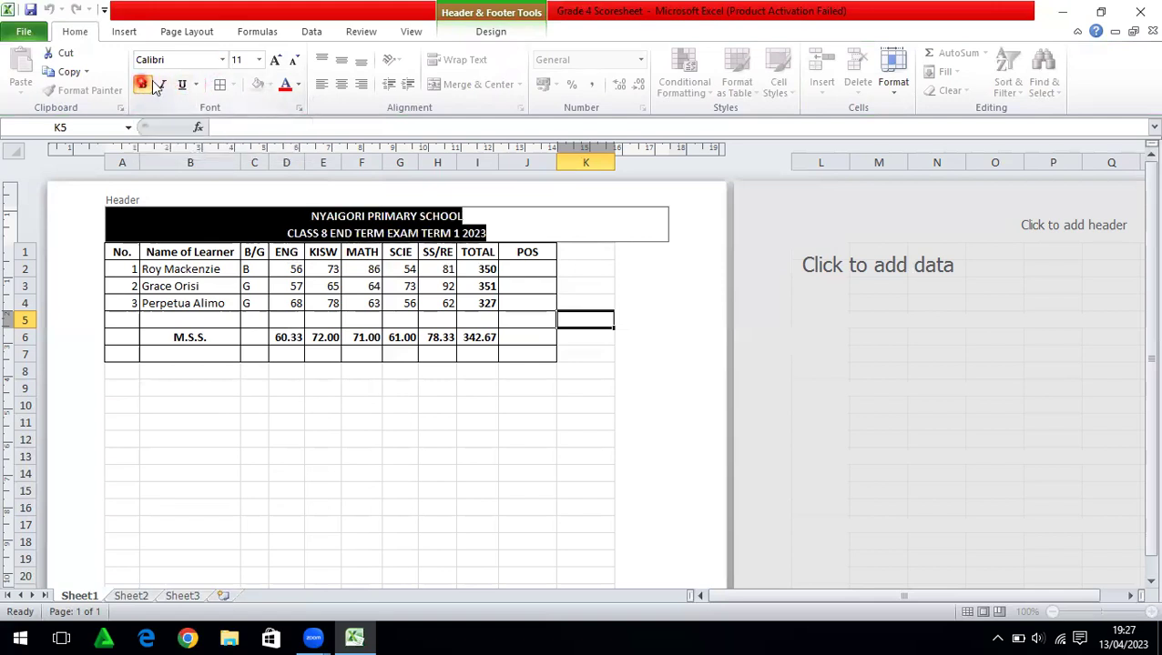
# Set the header text to 16 point, underline it, and return to the worksheet
pyautogui.click(275, 62)
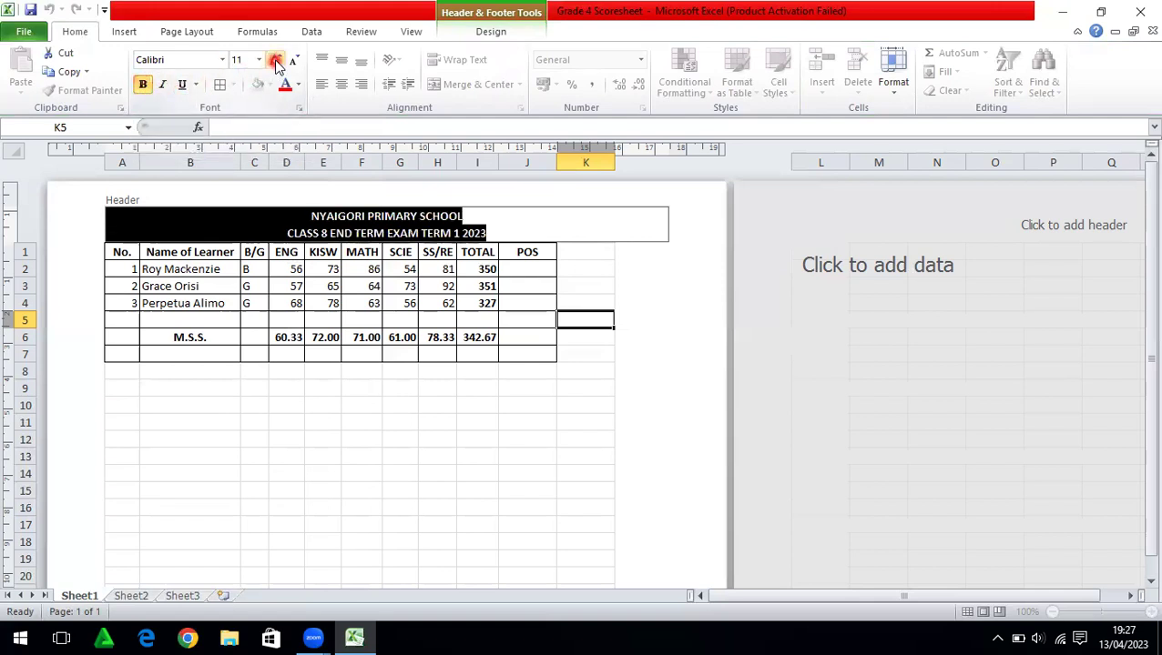
pyautogui.click(260, 60)
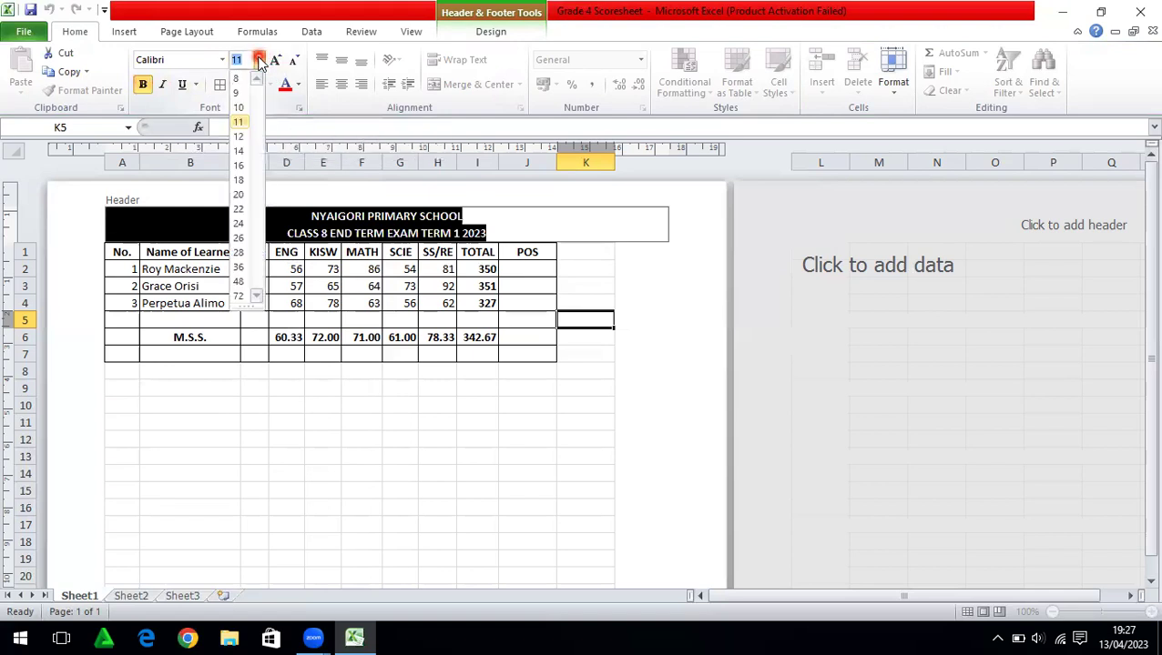
pyautogui.click(239, 167)
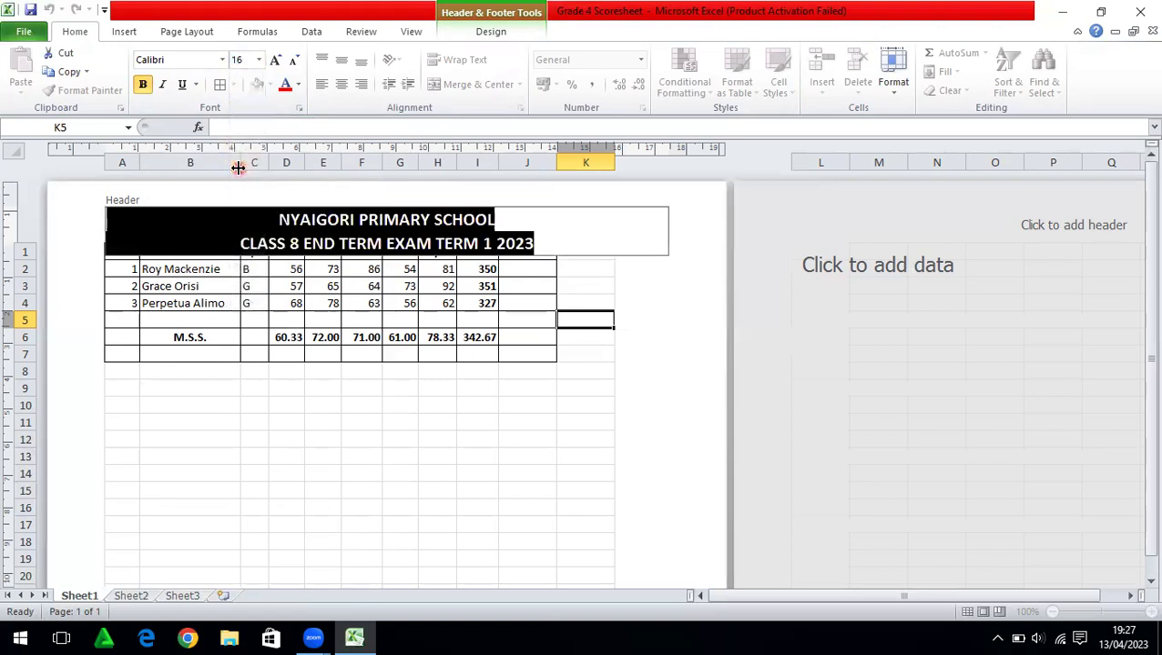
pyautogui.click(184, 88)
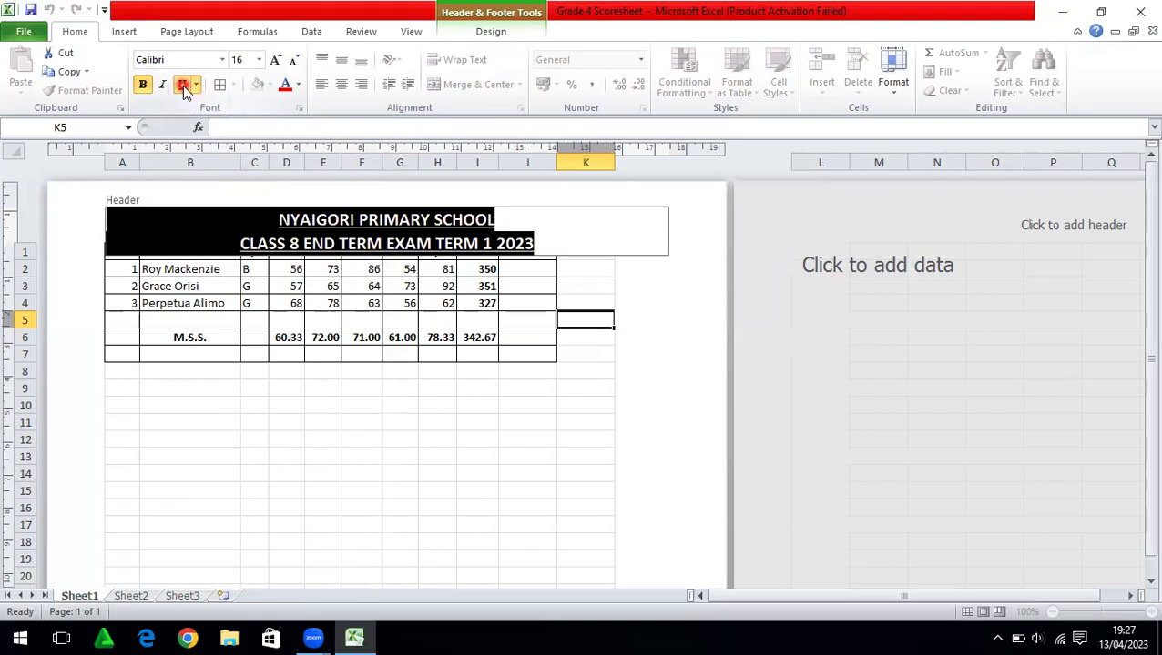
pyautogui.click(274, 402)
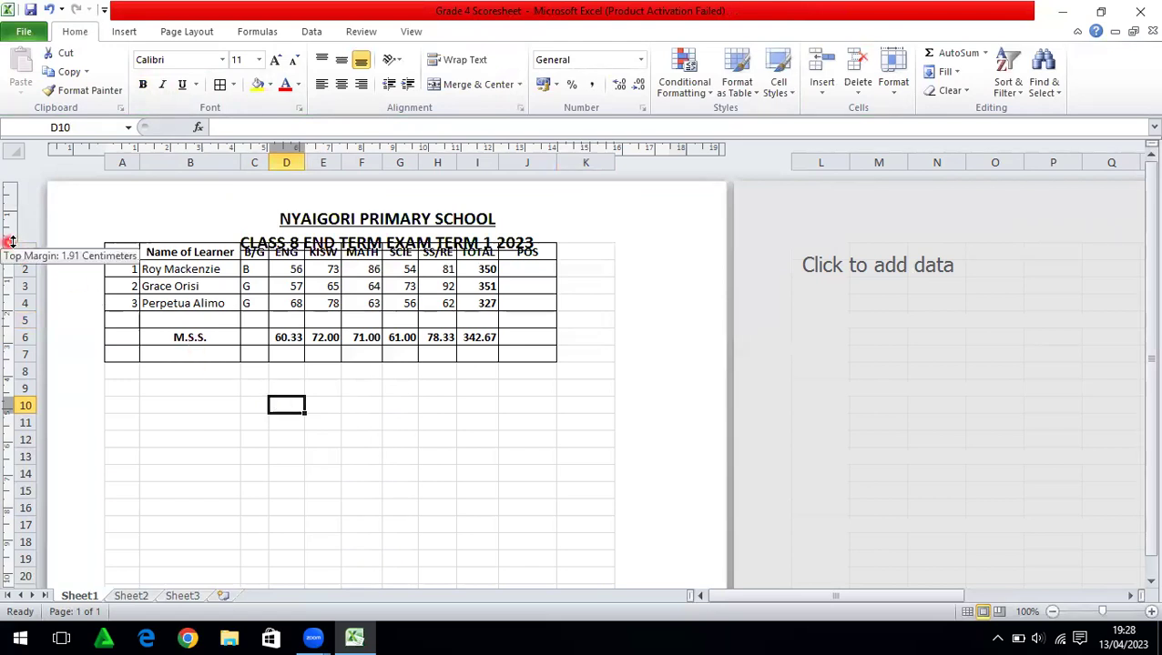
# Lower the top page margin so the table clears the two-line header, and save the workbook
pyautogui.moveTo(11, 241); pyautogui.dragTo(10, 253)
pyautogui.moveTo(11, 253); pyautogui.dragTo(11, 253)
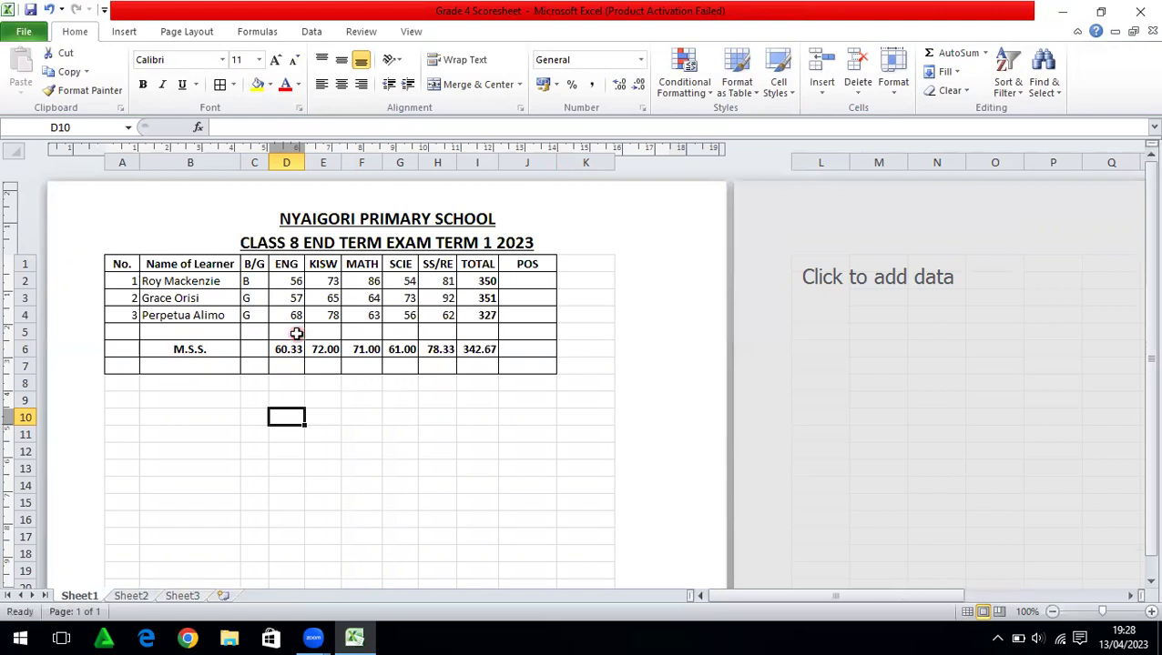
pyautogui.click(31, 11)
pyautogui.click(165, 280)
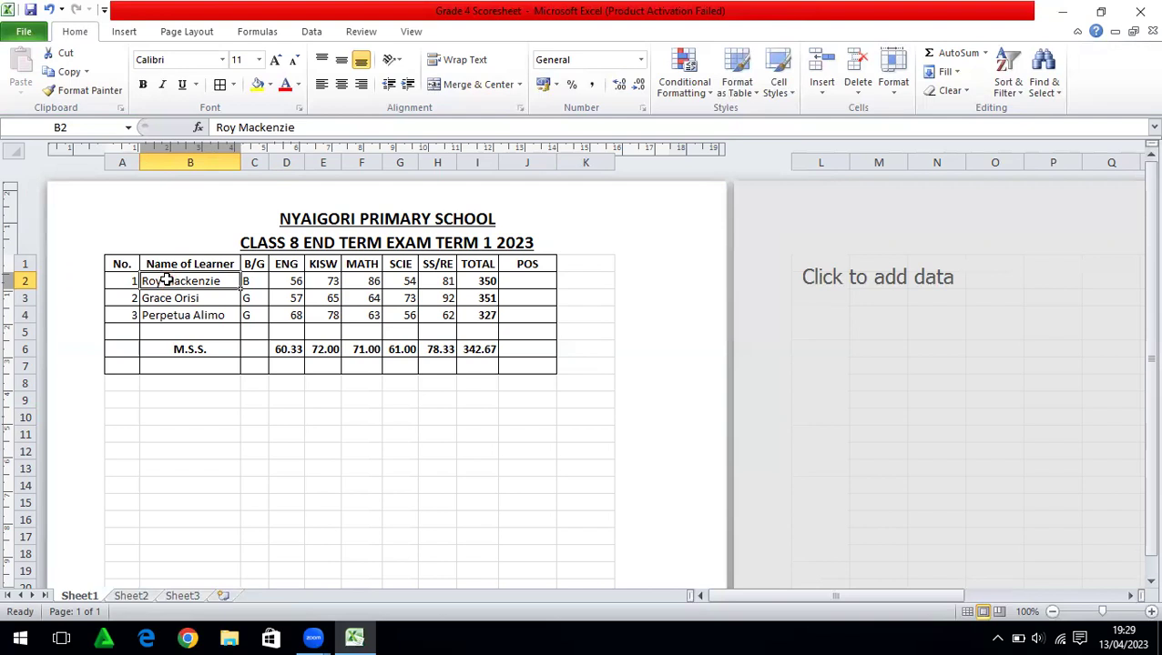
# Select the three learners' rows B2:I4 through the TOTAL column and open Custom Sort
pyautogui.moveTo(166, 281); pyautogui.dragTo(470, 310)
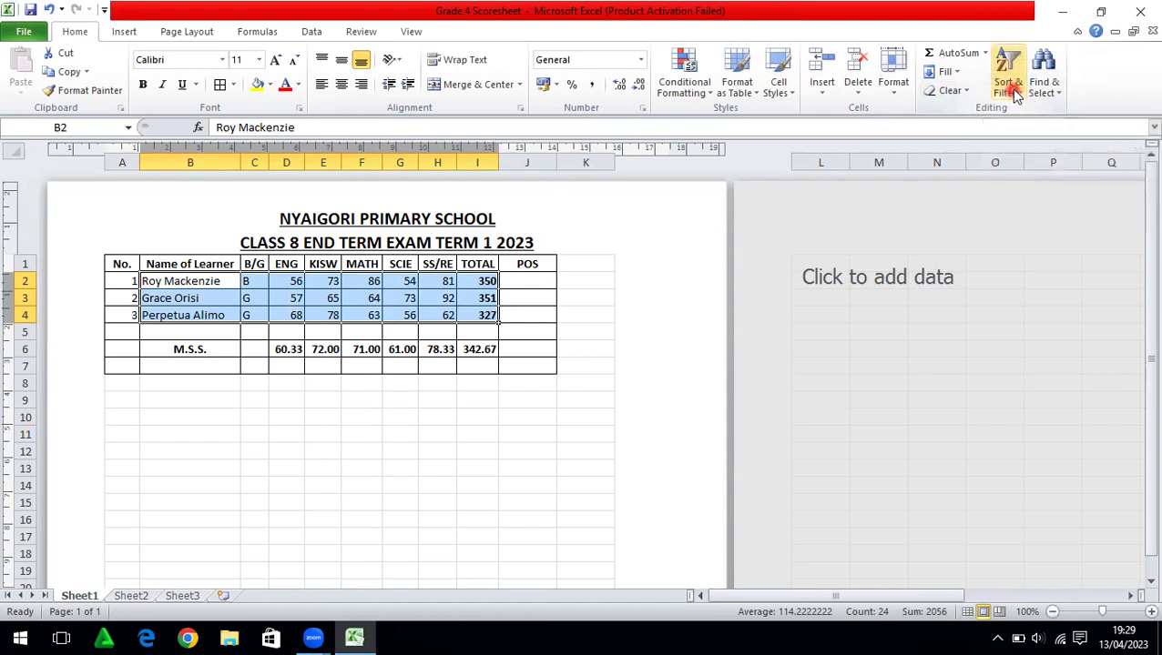
pyautogui.click(1016, 97)
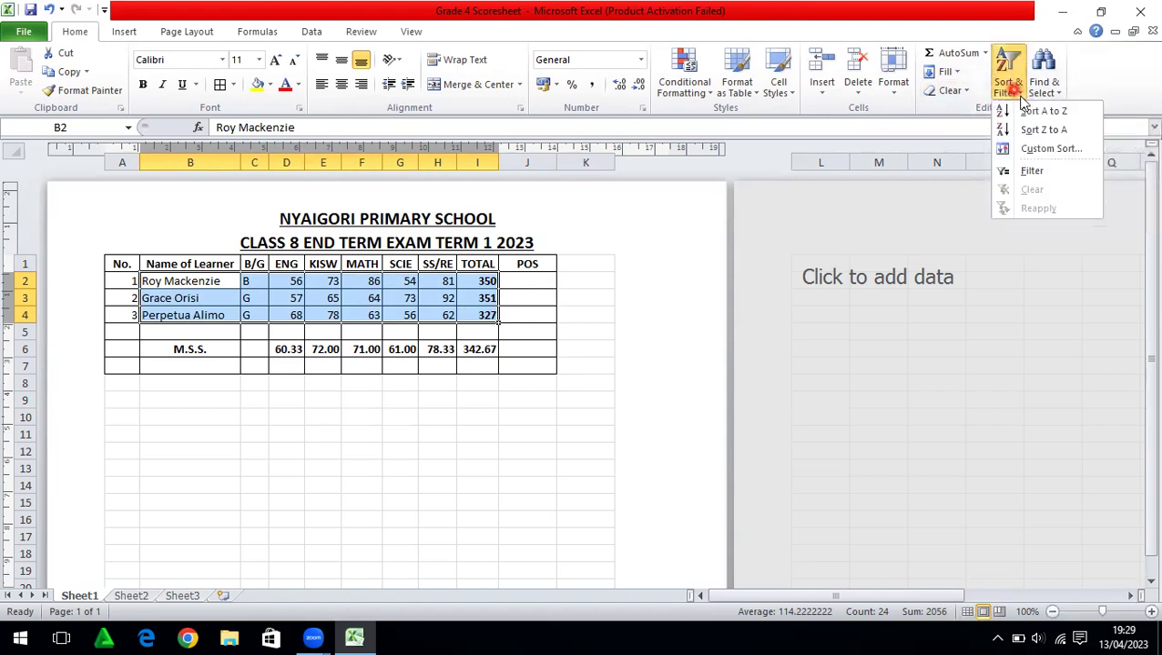
pyautogui.click(1040, 150)
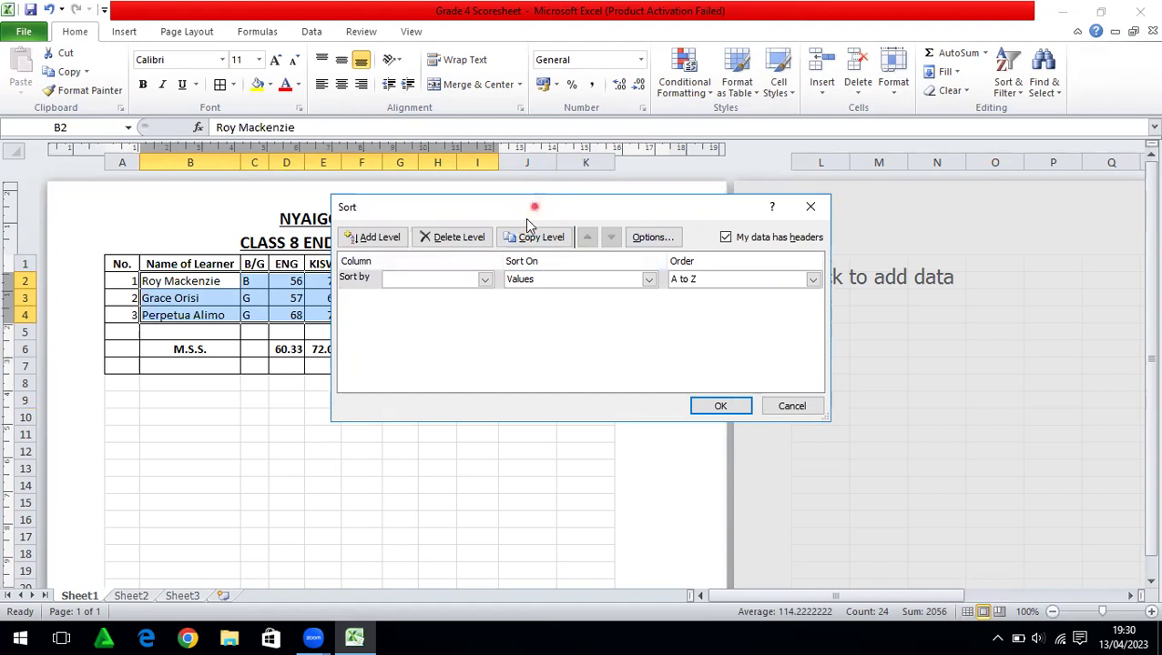
# Sort the learners by TOTAL on values, Largest to Smallest, giving 351, 350, 327
pyautogui.moveTo(533, 208); pyautogui.dragTo(311, 405)
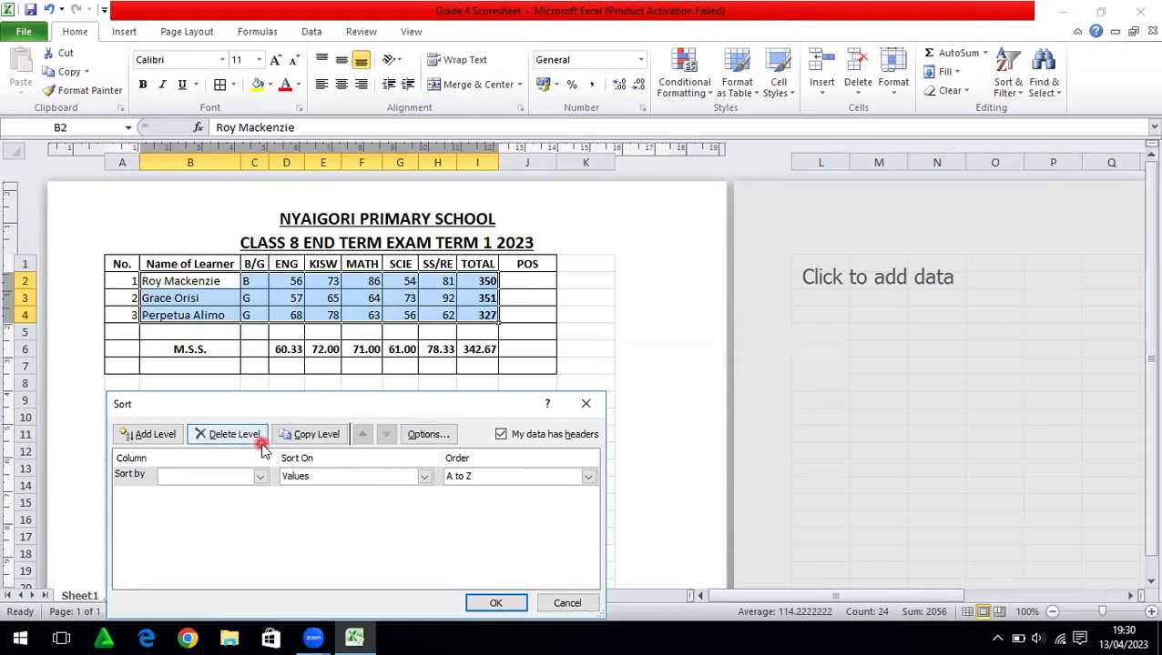
pyautogui.click(259, 477)
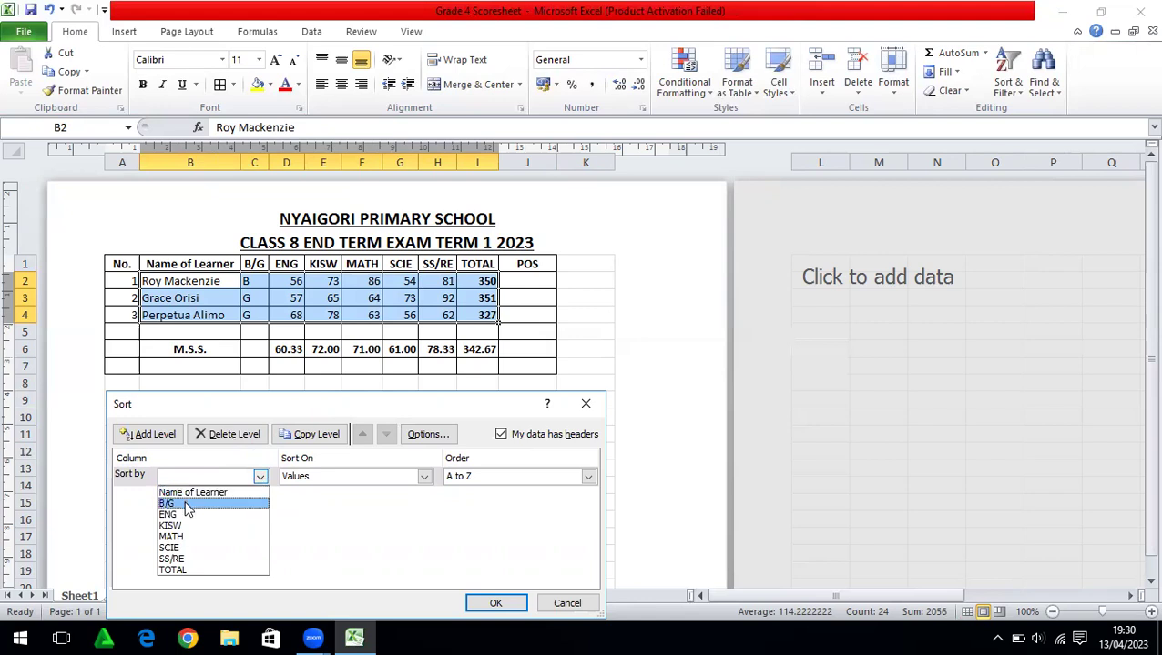
pyautogui.click(429, 260)
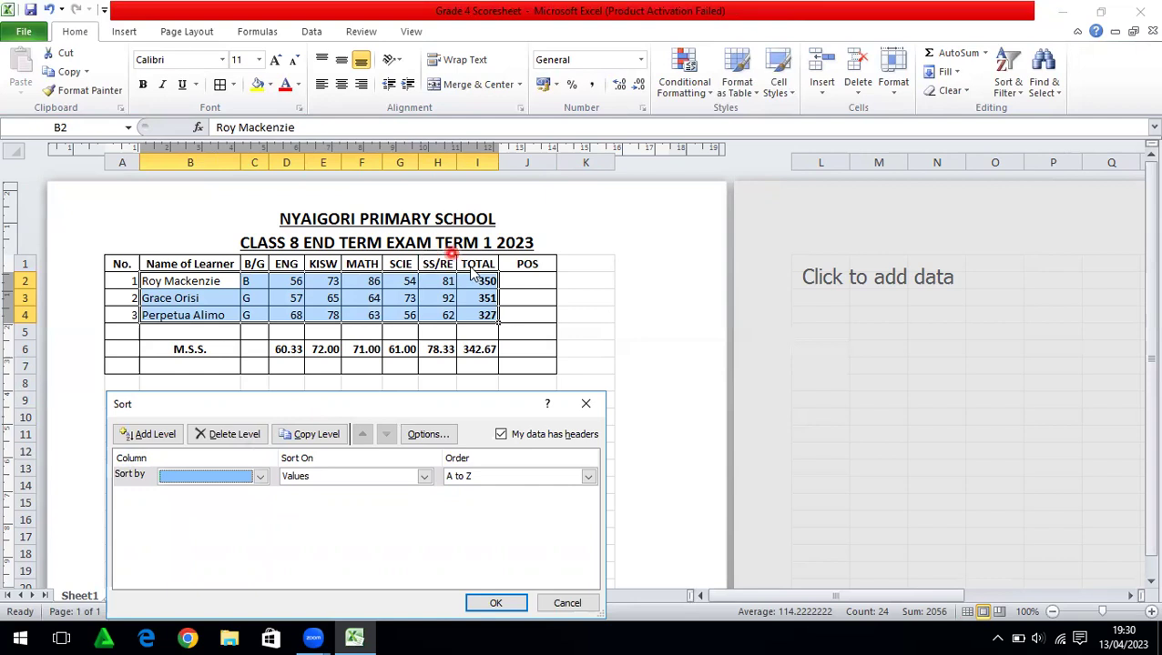
pyautogui.click(262, 477)
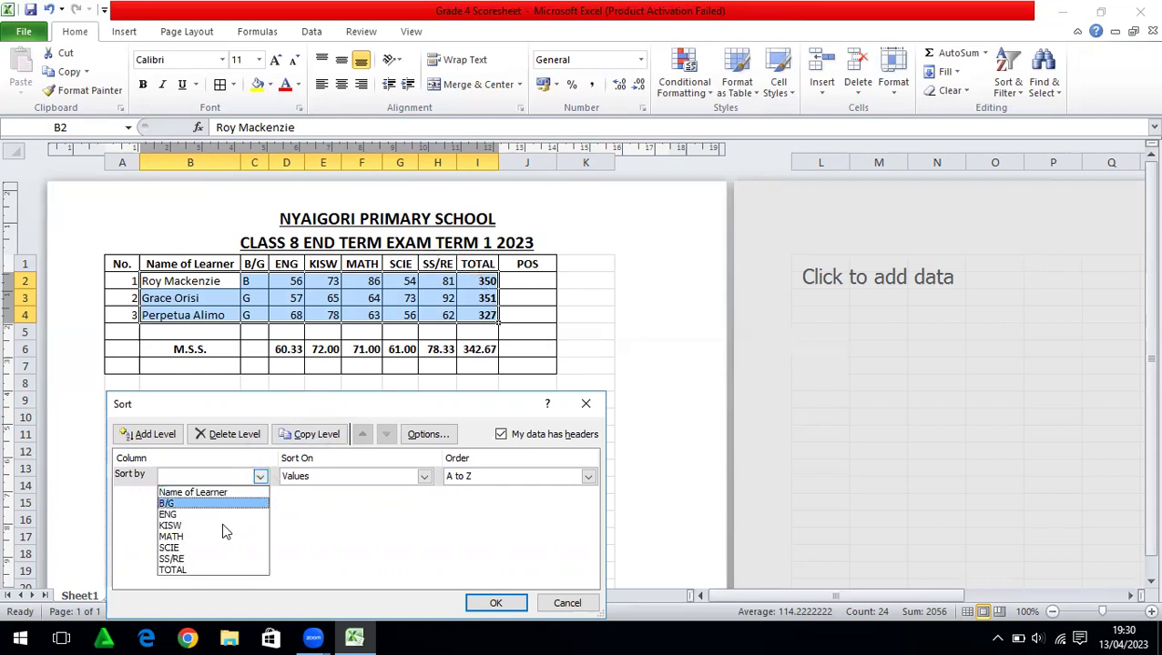
pyautogui.click(188, 571)
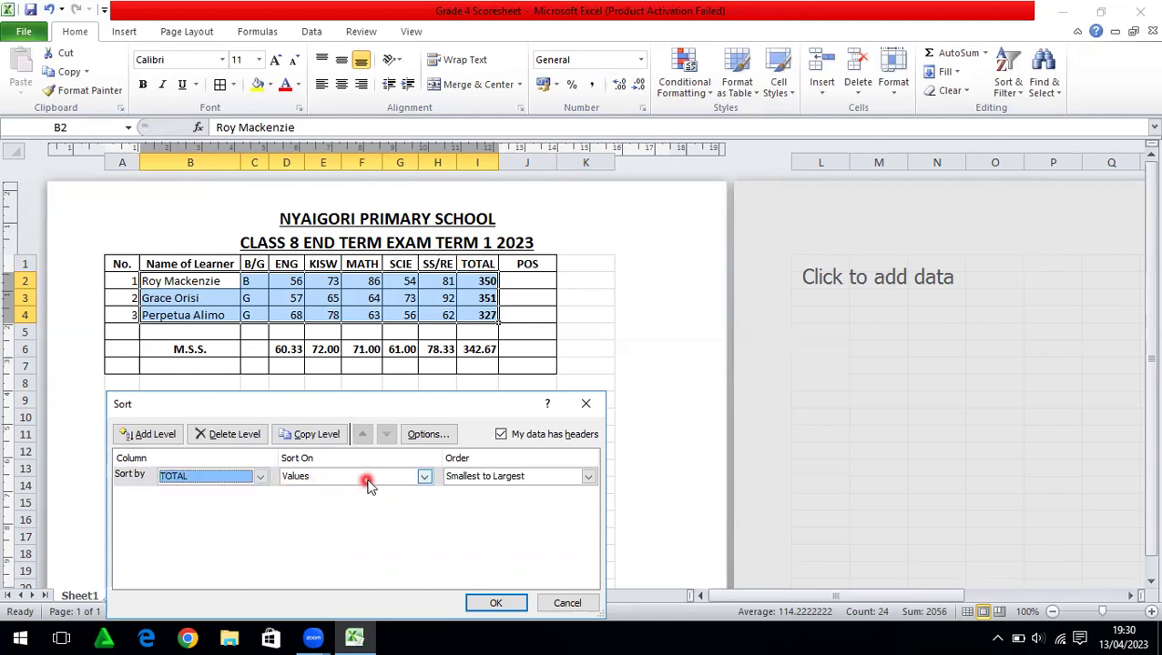
pyautogui.click(424, 477)
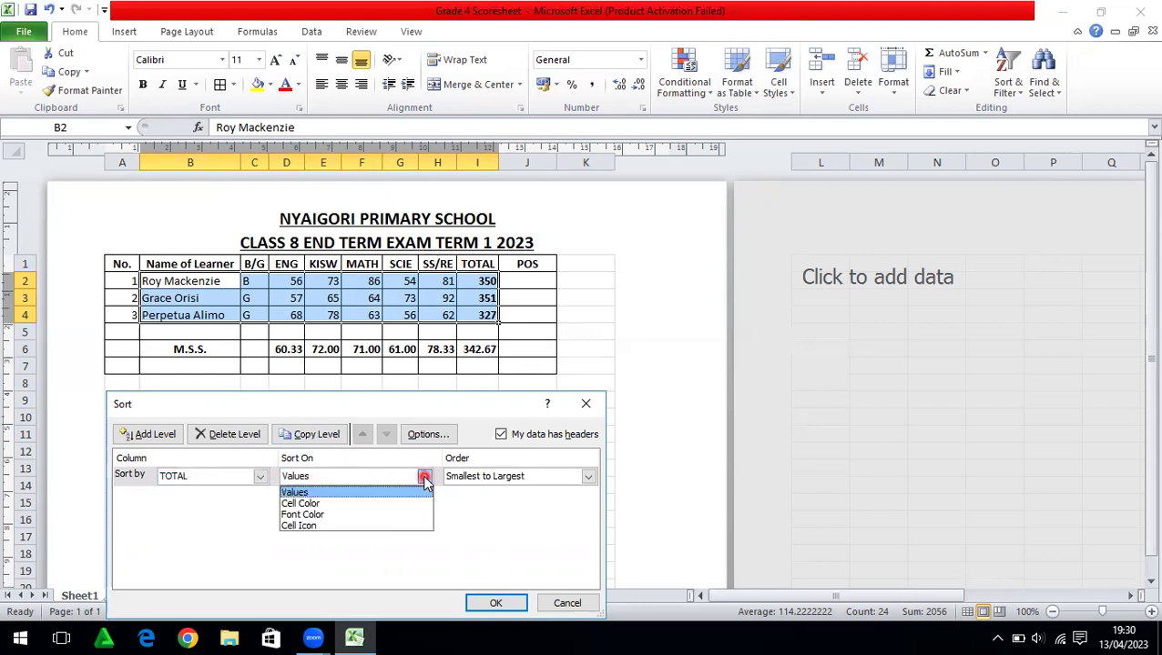
pyautogui.click(424, 479)
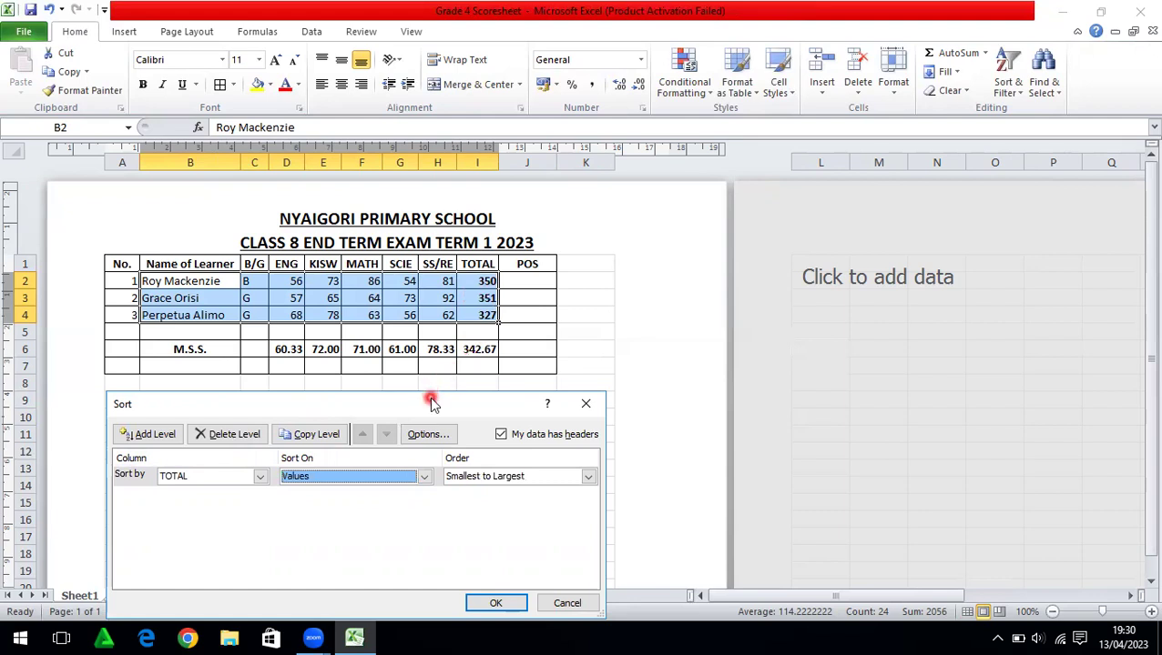
pyautogui.moveTo(428, 406); pyautogui.dragTo(367, 384)
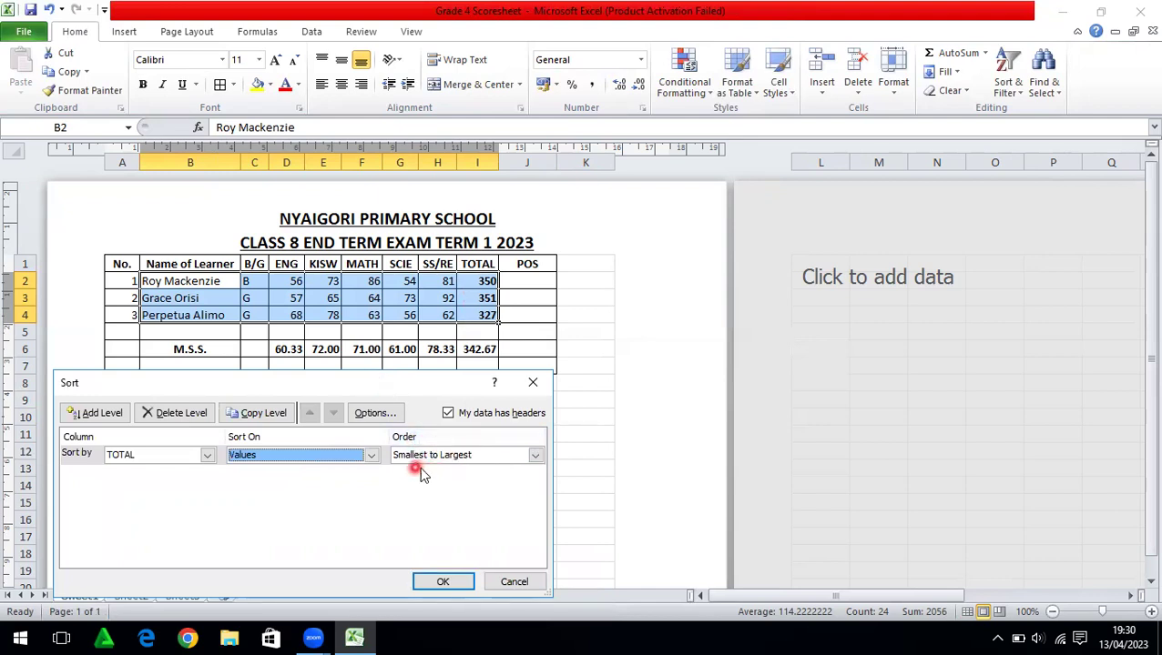
pyautogui.click(535, 456)
pyautogui.click(536, 456)
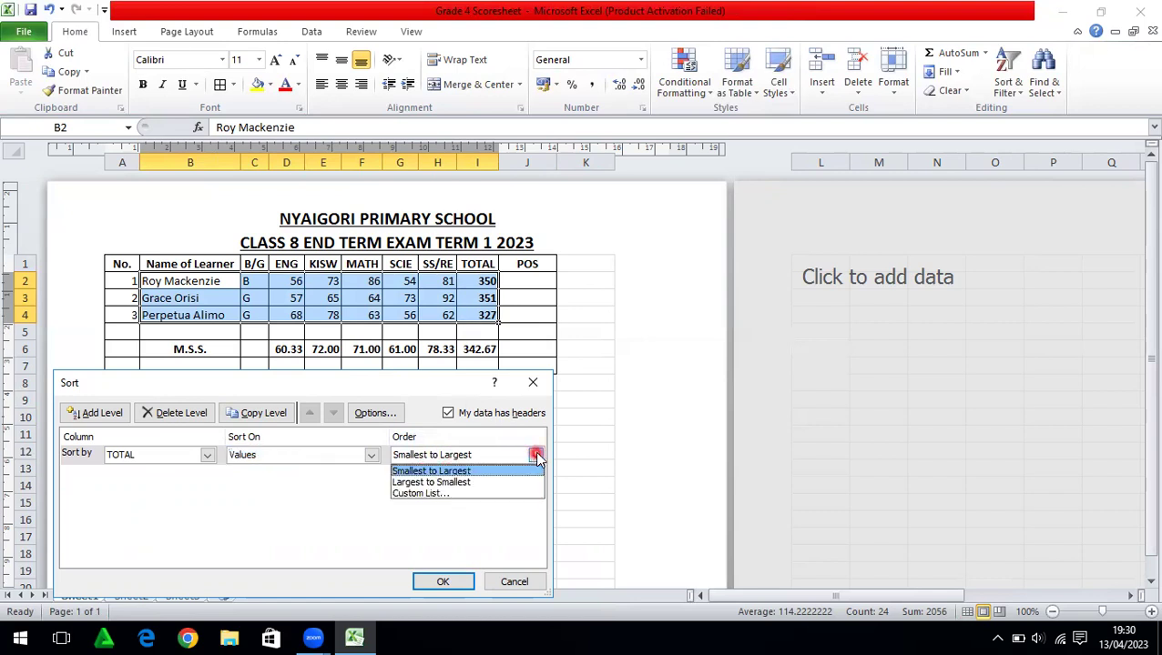
pyautogui.click(434, 485)
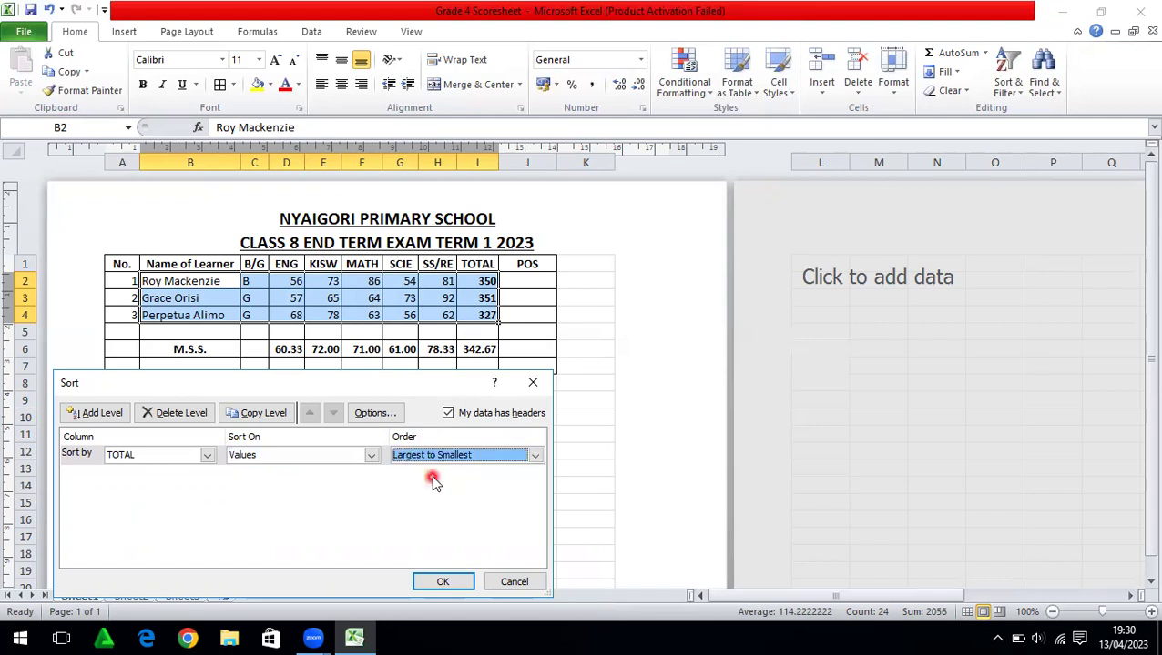
pyautogui.click(444, 581)
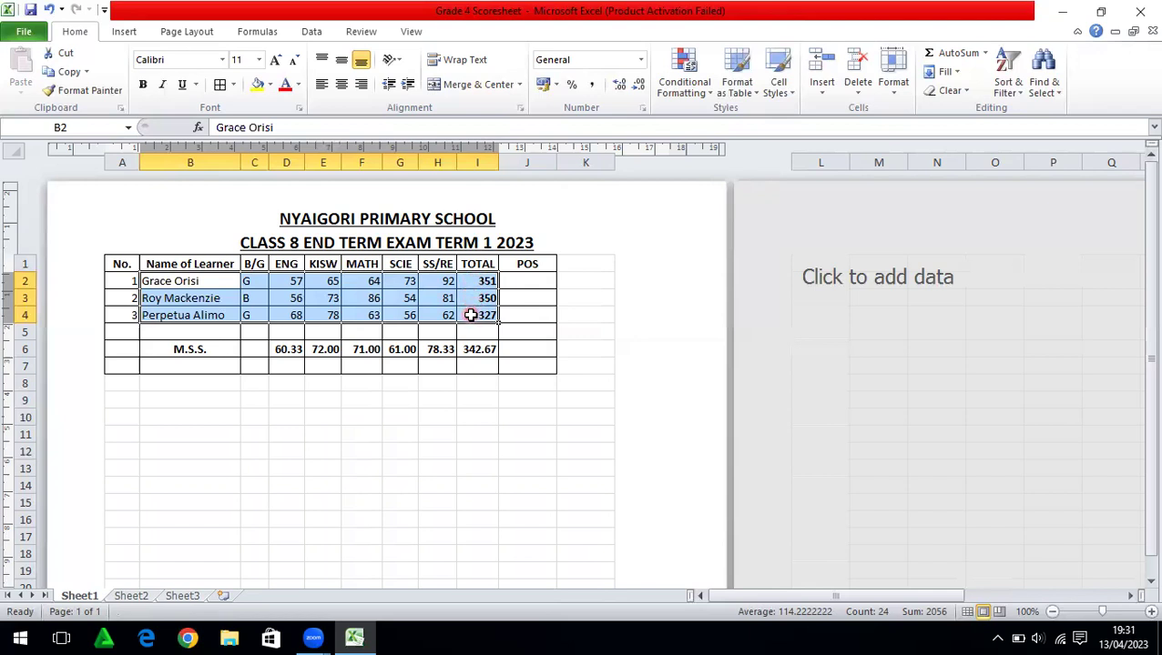
# Enter POS ranks 1, 2 and 3 in J2:J4
pyautogui.click(521, 282)
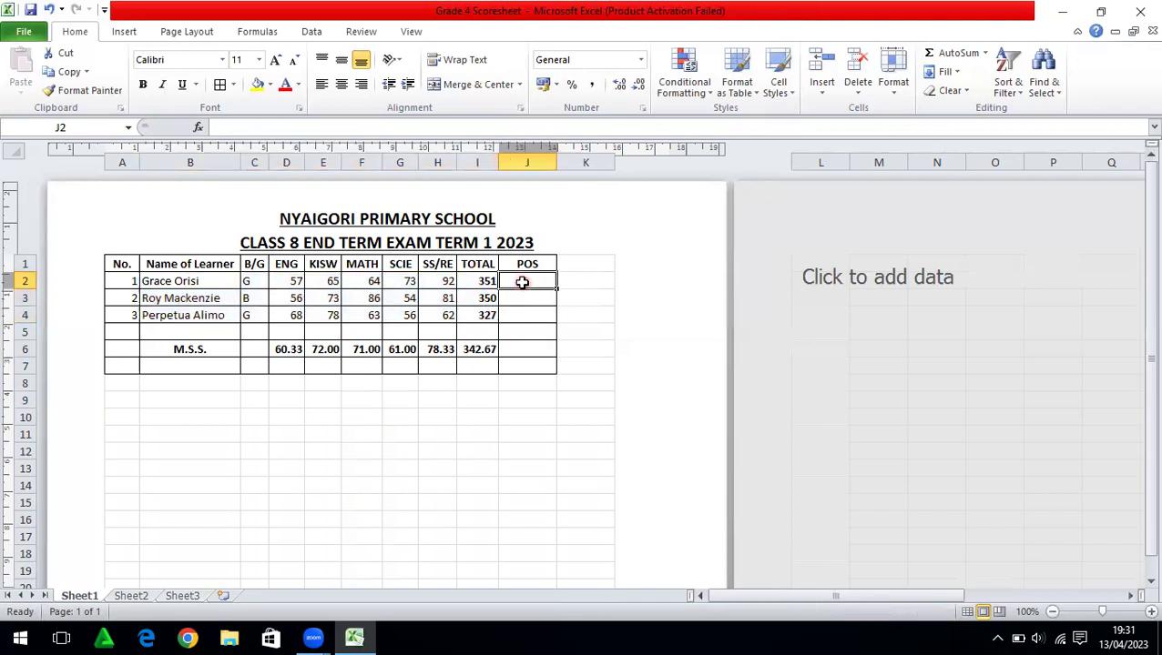
pyautogui.write('1')
pyautogui.press('Return')
pyautogui.write('2')
pyautogui.press('Return')
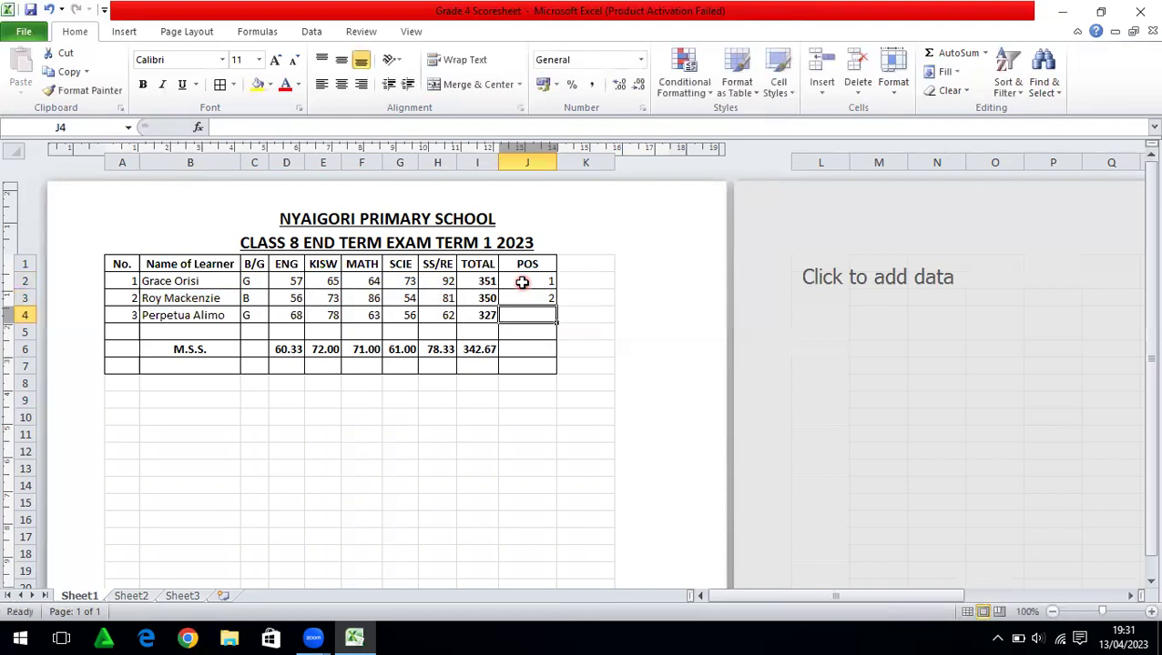
pyautogui.write('3')
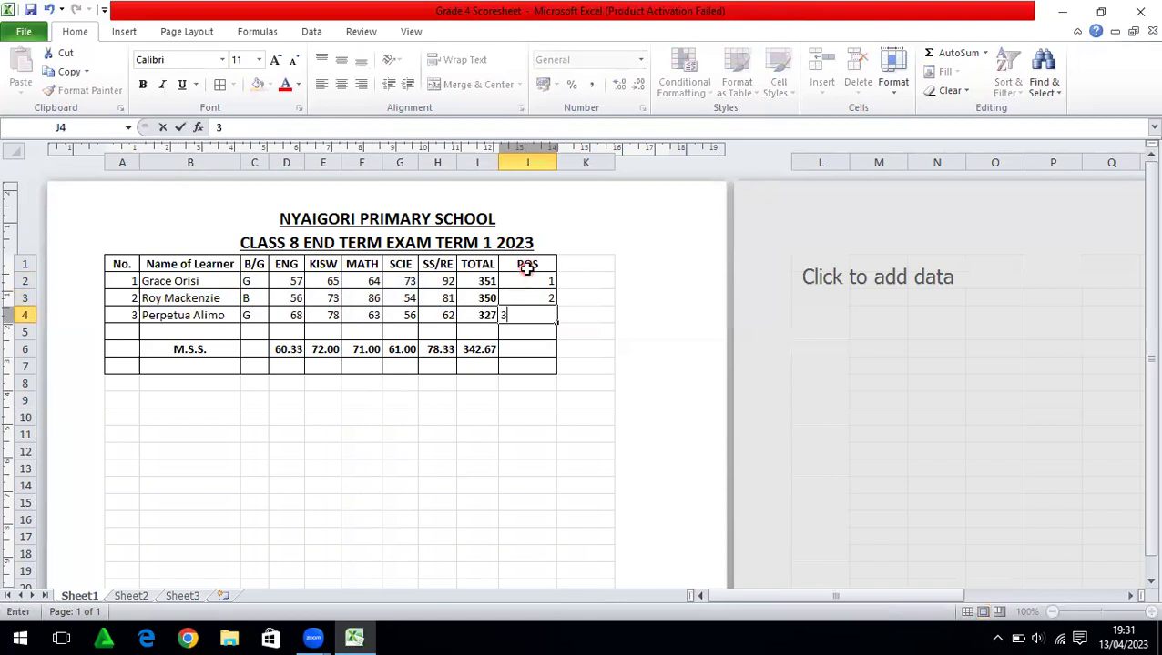
pyautogui.click(528, 264)
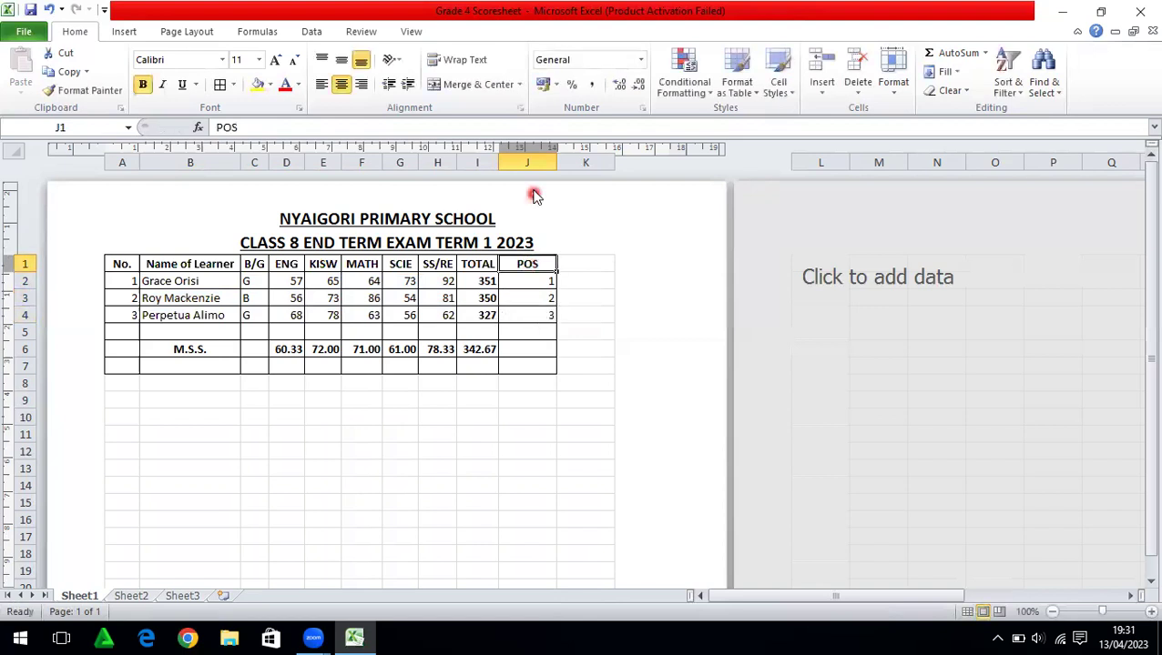
# Centre all entries in the POS column J
pyautogui.click(529, 157)
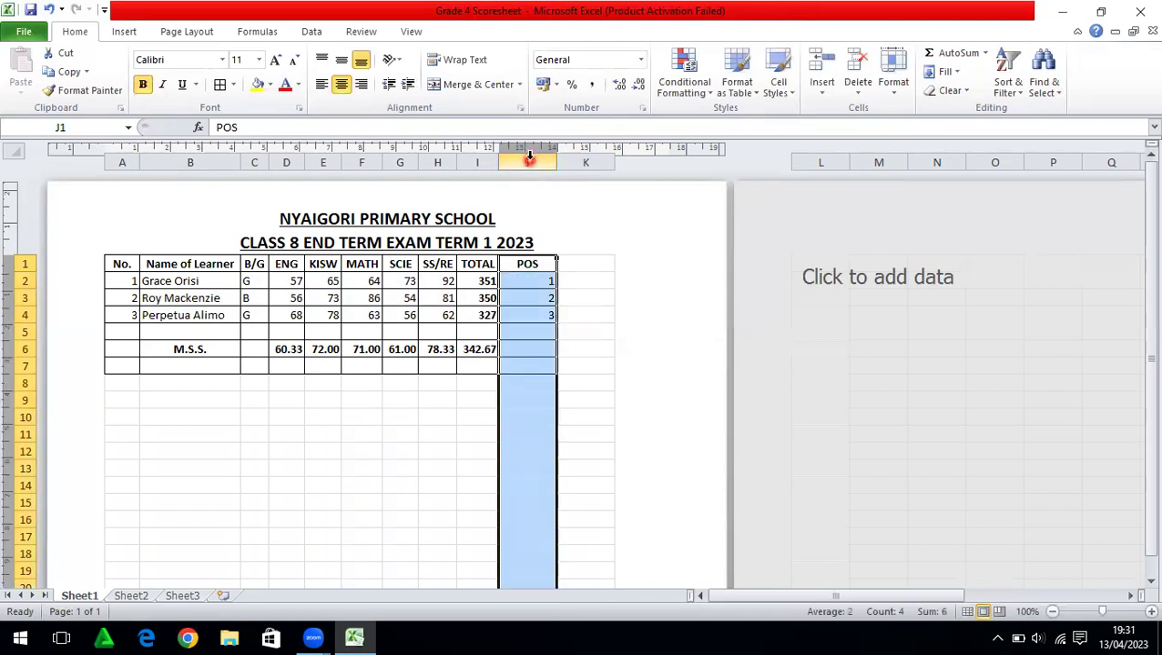
pyautogui.click(344, 89)
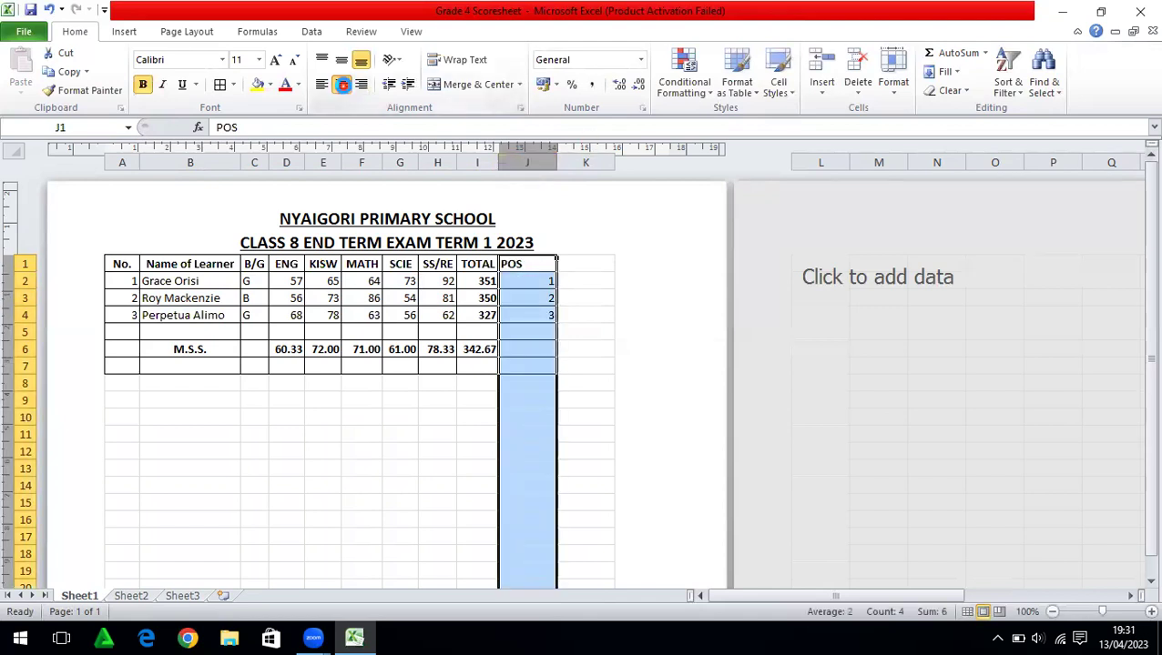
pyautogui.click(344, 89)
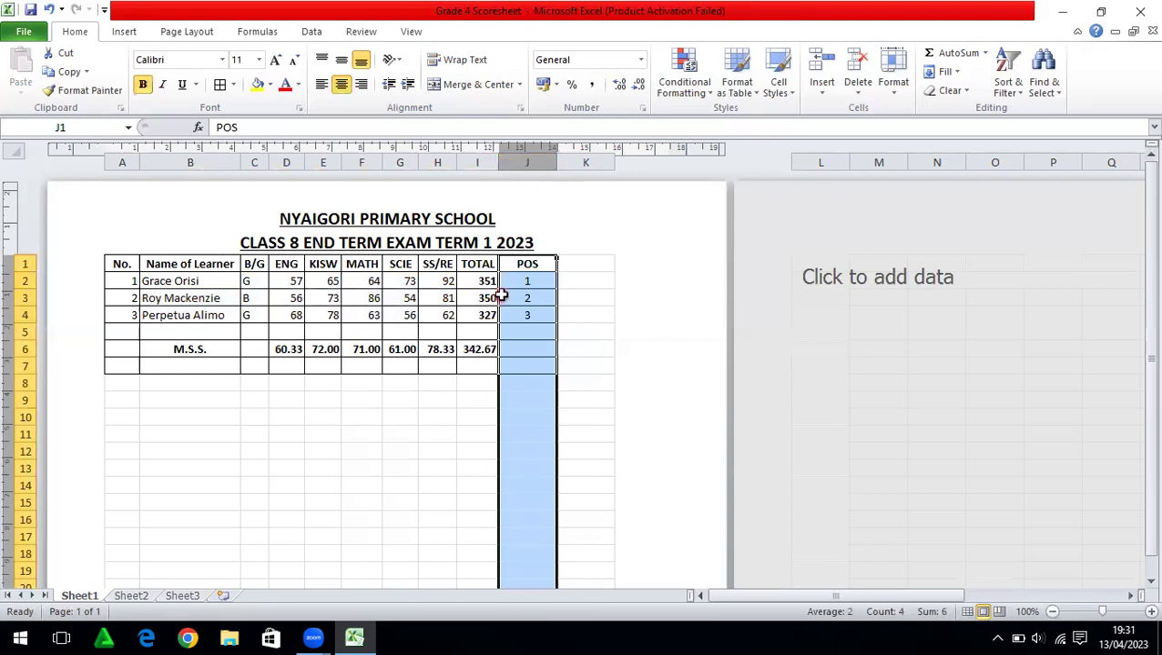
pyautogui.click(392, 422)
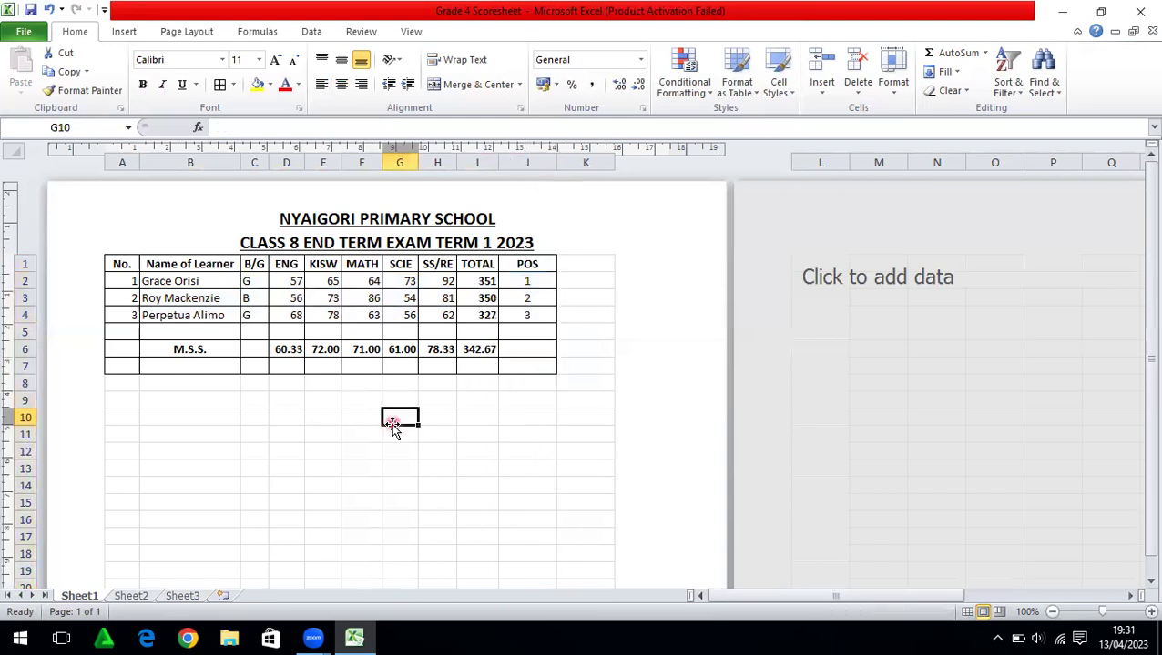